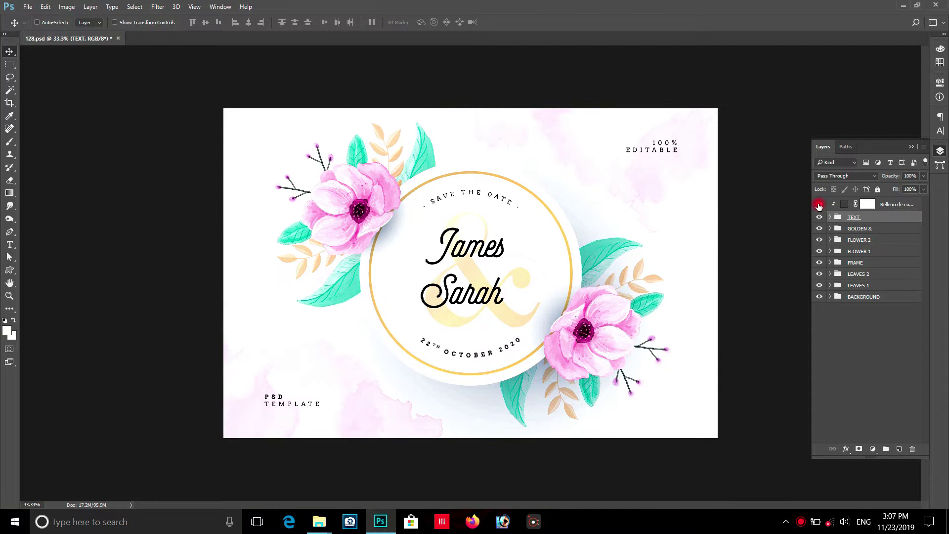
Select the Relleno de color 1 fill layer in the wedding template's Layers panel.
left_click(878, 206)
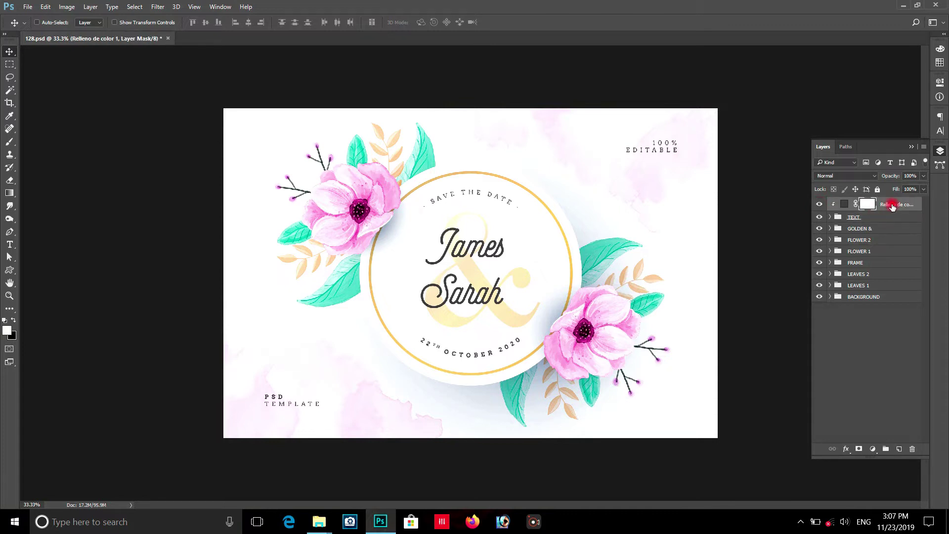
Delete the colour fill layer and the TEXT, GOLDEN & and FLOWER 2 groups, previewing each first.
key("Delete")
left_click(819, 202)
left_click(819, 203)
left_click(860, 203)
key("Delete")
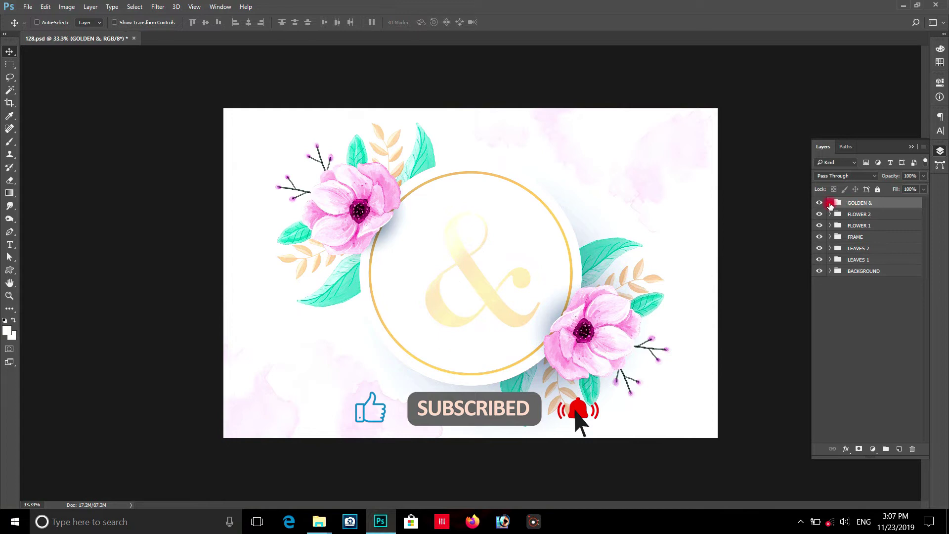
left_click(819, 203)
left_click(820, 203)
left_click(858, 203)
key("Delete")
left_click(819, 203)
left_click(820, 203)
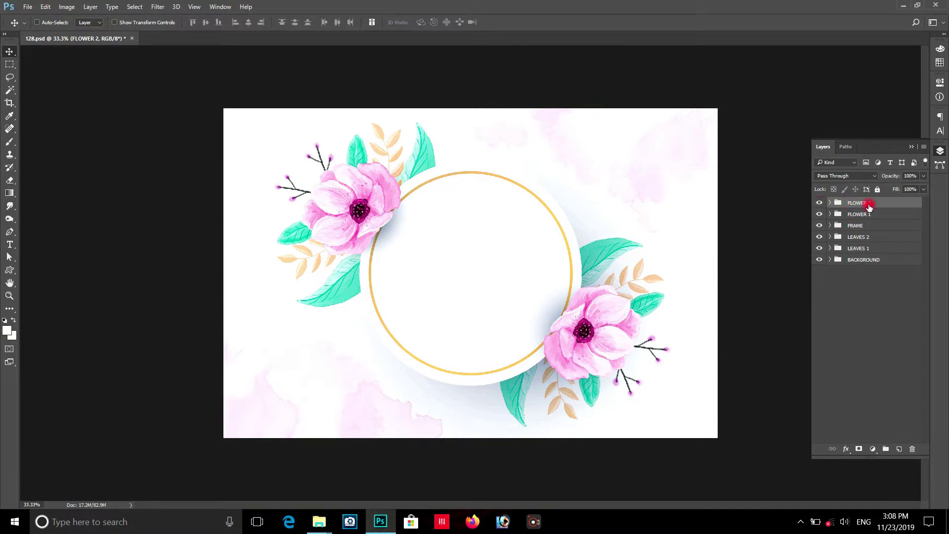
key("Delete")
Delete the FRAME and LEAVES 2 groups after previewing them, keeping LEAVES 1.
left_click(819, 203)
left_click(819, 203)
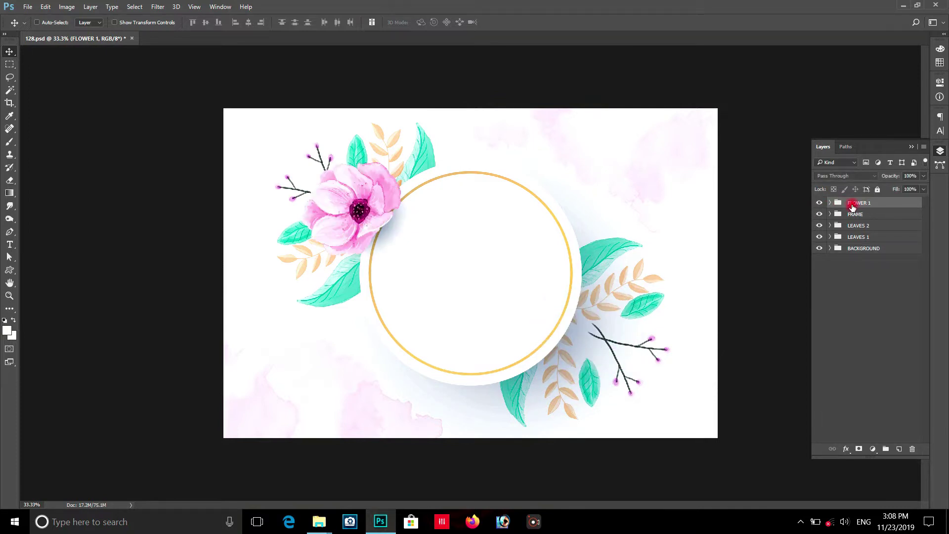
left_click(819, 215)
left_click(818, 216)
left_click(865, 216)
key("Delete")
left_click(819, 216)
left_click(819, 216)
key("Delete")
left_click(819, 214)
left_click(819, 214)
Check the BACKGROUND and FLOWER 1 groups by toggling their visibility, then select FLOWER 1.
left_click(820, 226)
left_click(821, 227)
left_click(821, 226)
left_click(821, 227)
left_click(822, 227)
left_click(820, 226)
left_click(820, 226)
left_click(820, 226)
left_click(819, 203)
left_click(819, 203)
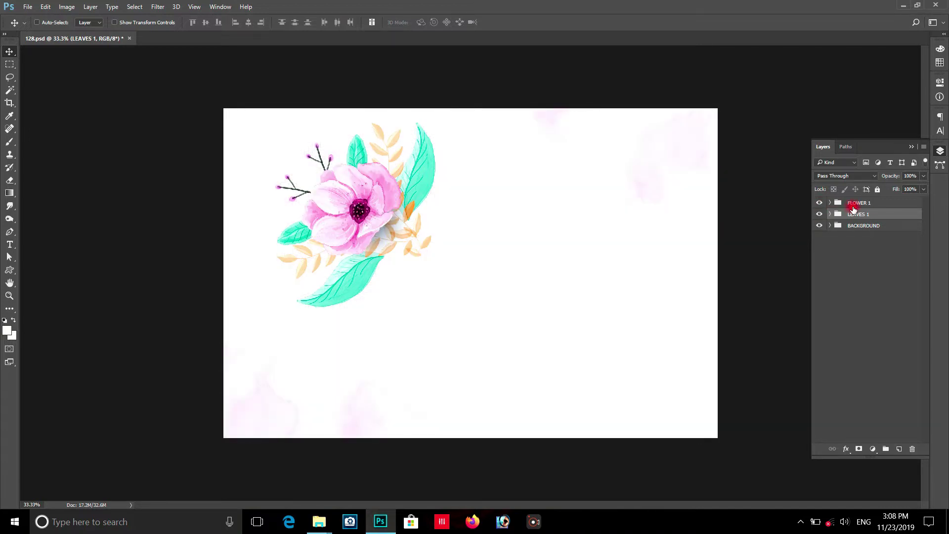
left_click(857, 206)
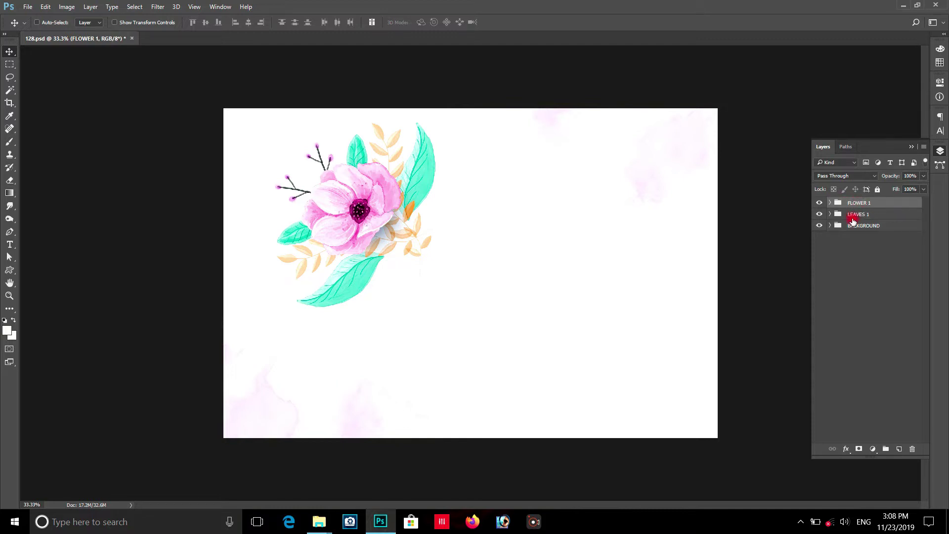
left_click(820, 227)
left_click(820, 226)
Delete the three hue/saturation adjustment layers inside the LEAVES 1 group.
left_click(830, 214)
left_click(830, 214)
left_click(831, 215)
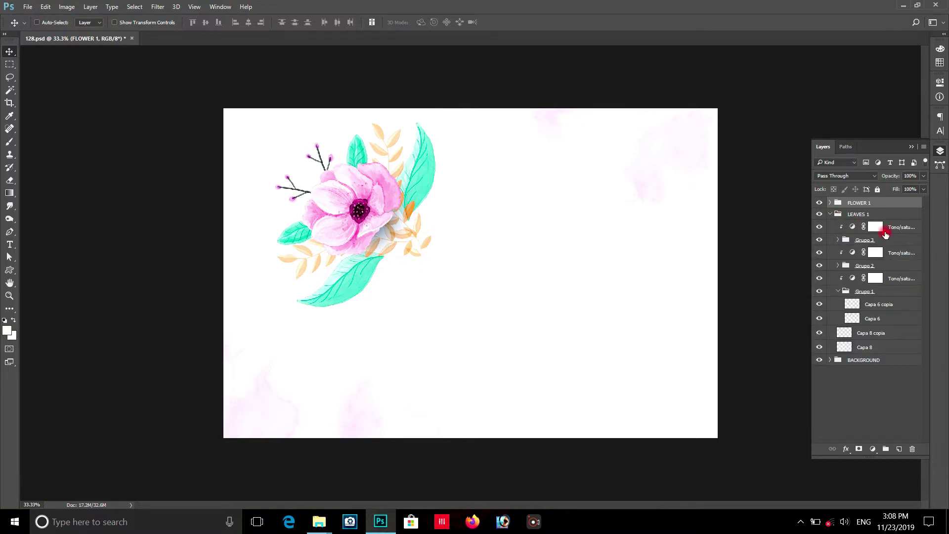
left_click(884, 231)
left_click(893, 253, "ctrl")
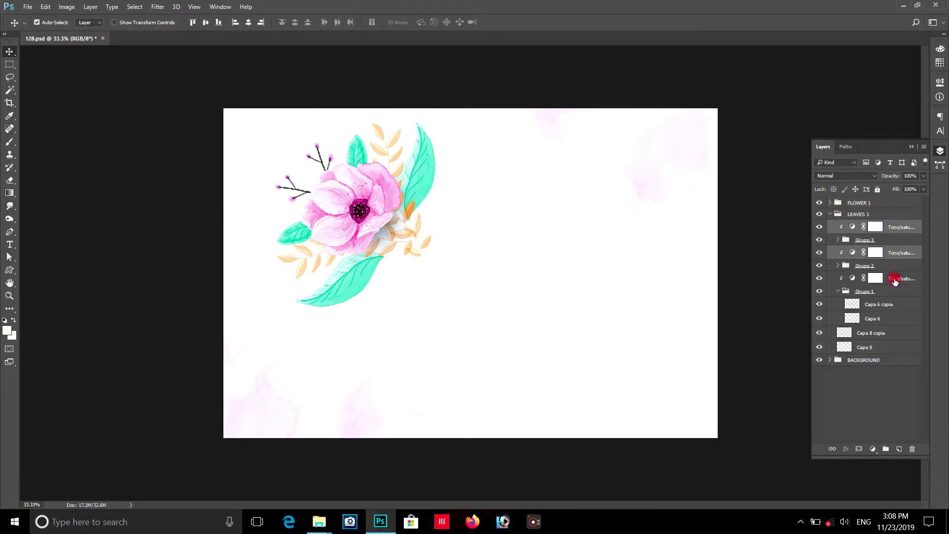
left_click(894, 278, "ctrl")
key("Delete")
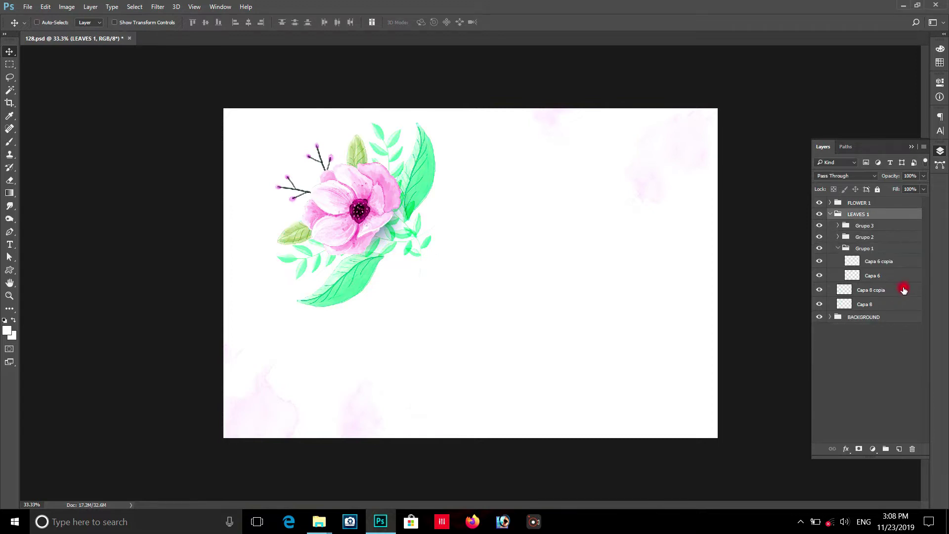
left_click(829, 215)
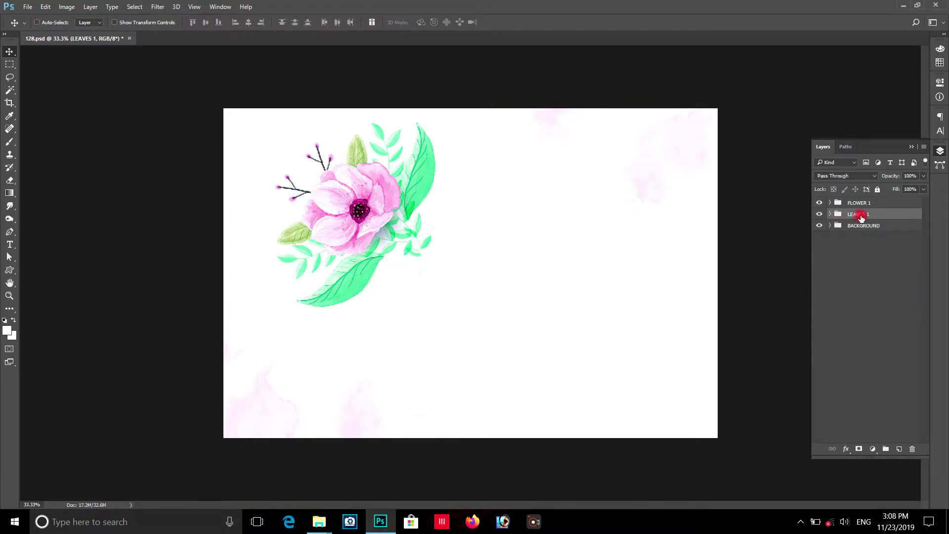
Ungroup the LEAVES 1 group and then Grupo 1 into separate layers.
right_click(861, 218)
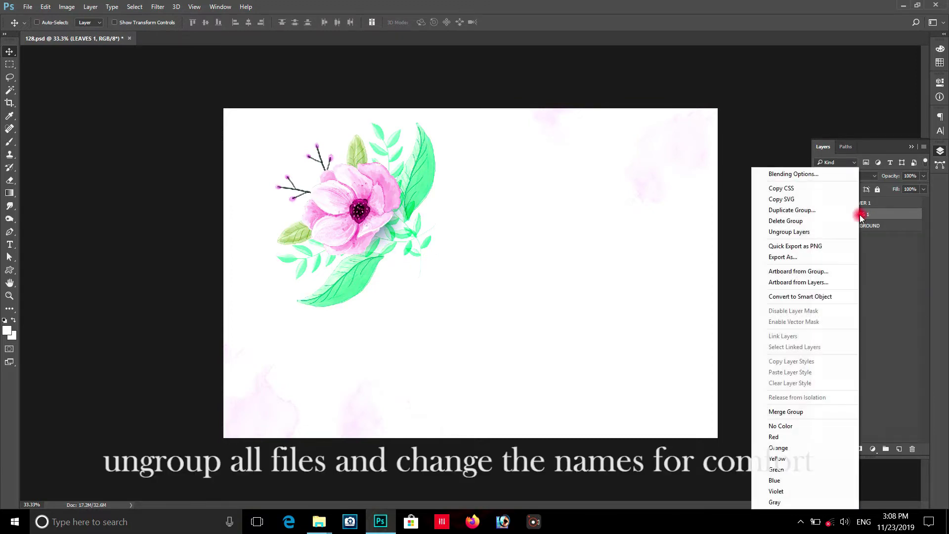
left_click(809, 233)
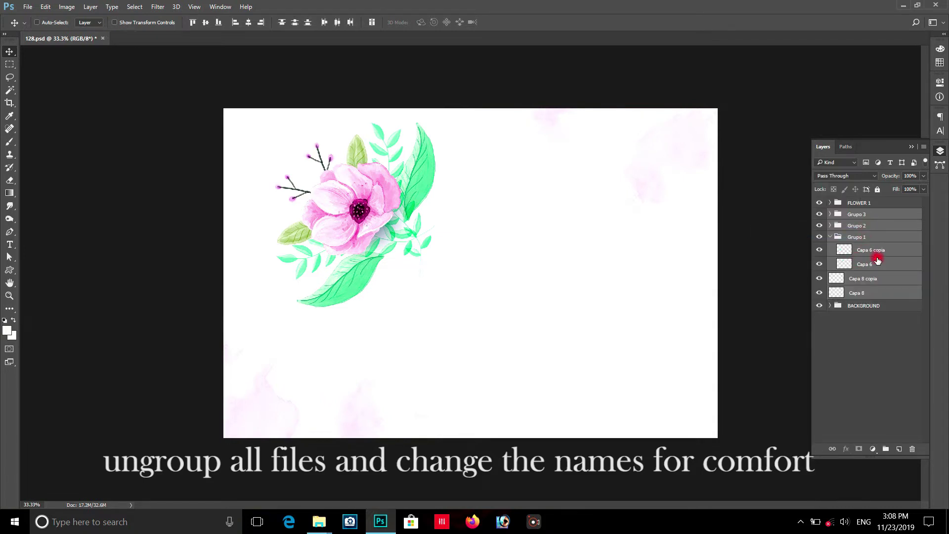
left_click(819, 227)
left_click(819, 227)
left_click(819, 227)
left_click(818, 227)
left_click(831, 237)
left_click(819, 237)
left_click(819, 238)
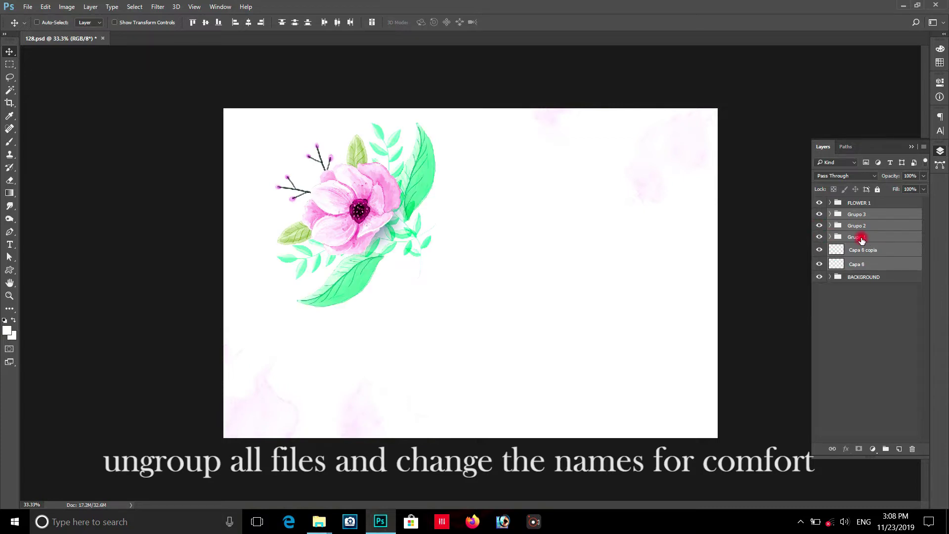
right_click(869, 238)
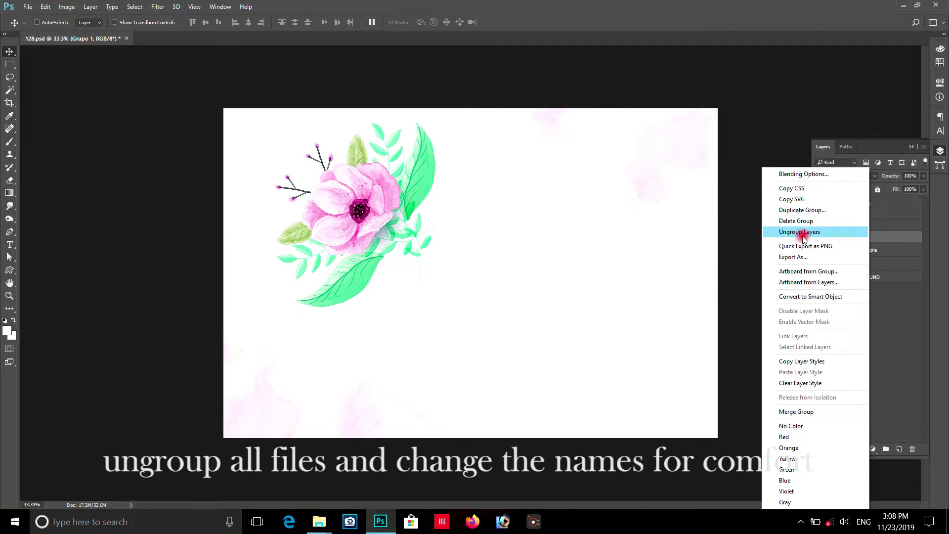
left_click(799, 231)
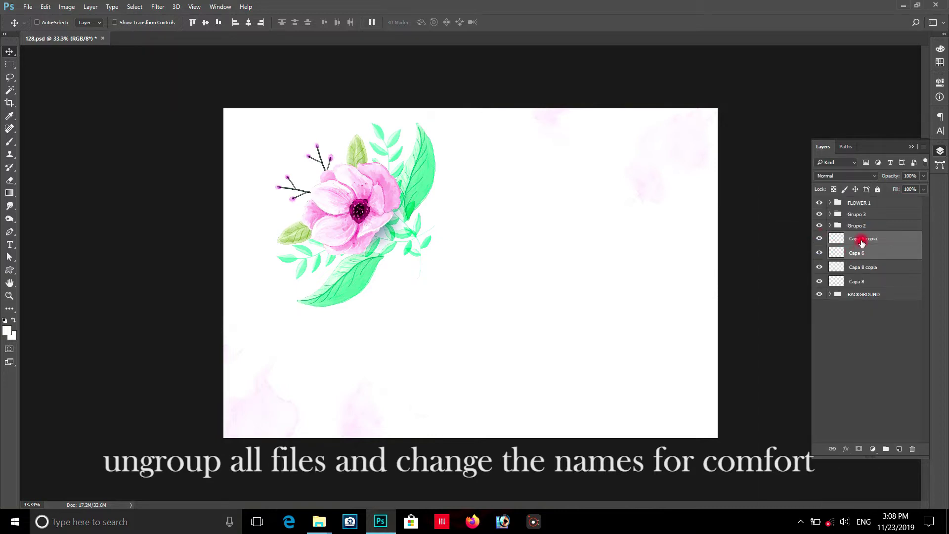
Rename the Capa 6 copia layer to 's branch - 02'.
left_click(862, 242)
left_click(818, 239)
left_click(818, 238)
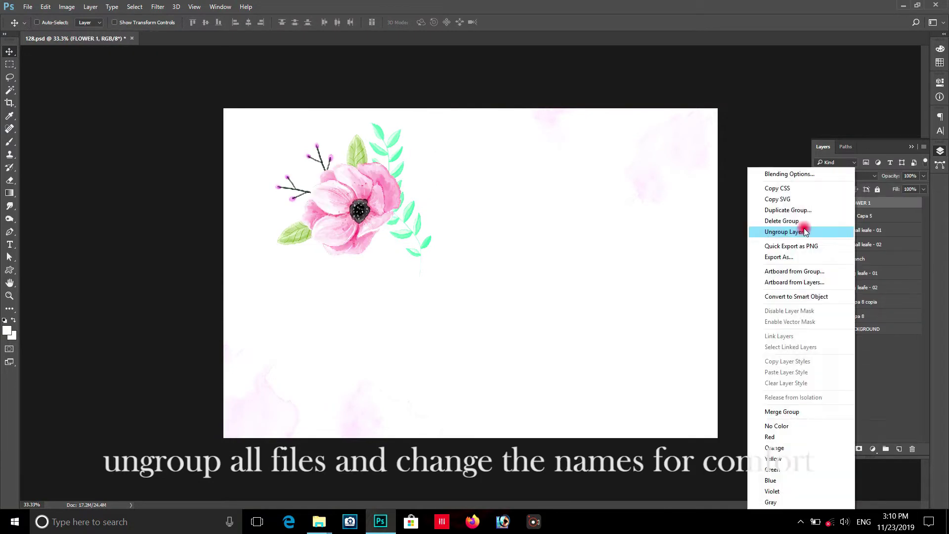
left_click(865, 304)
type("s branch - 02")
key("Return")
key("ctrl+plus")
key("ctrl+plus")
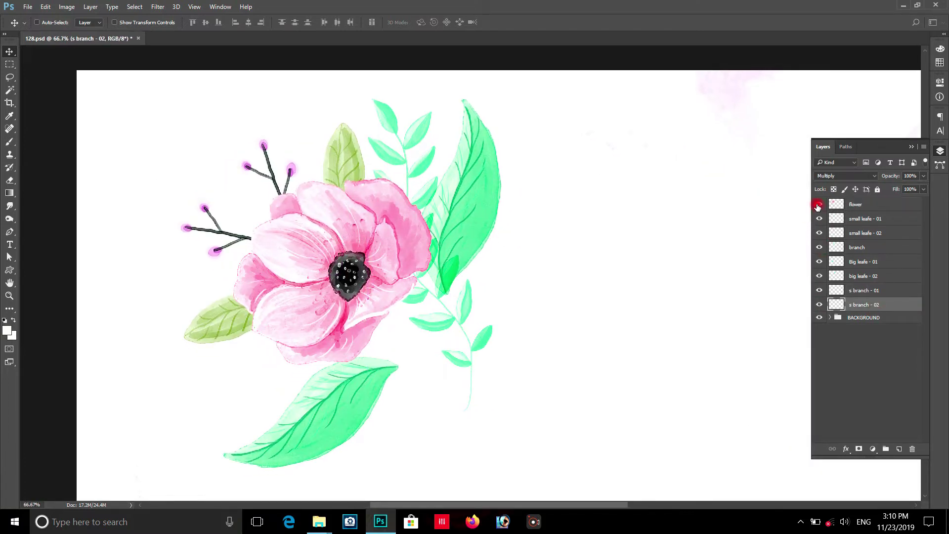
Hide the flower, small leafe, Big leafe and s branch layers, leaving only branch visible.
left_click(818, 206)
left_click(819, 219)
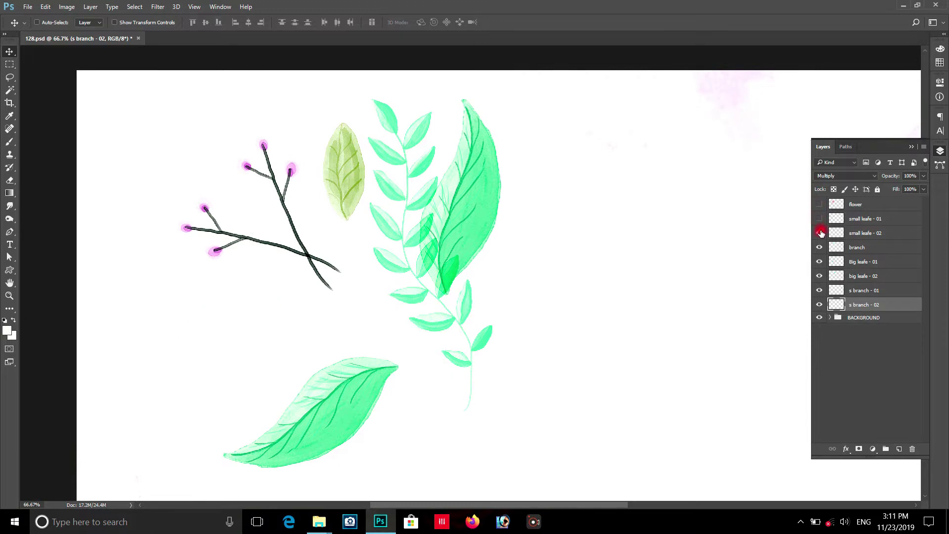
left_click(819, 233)
left_click(819, 248)
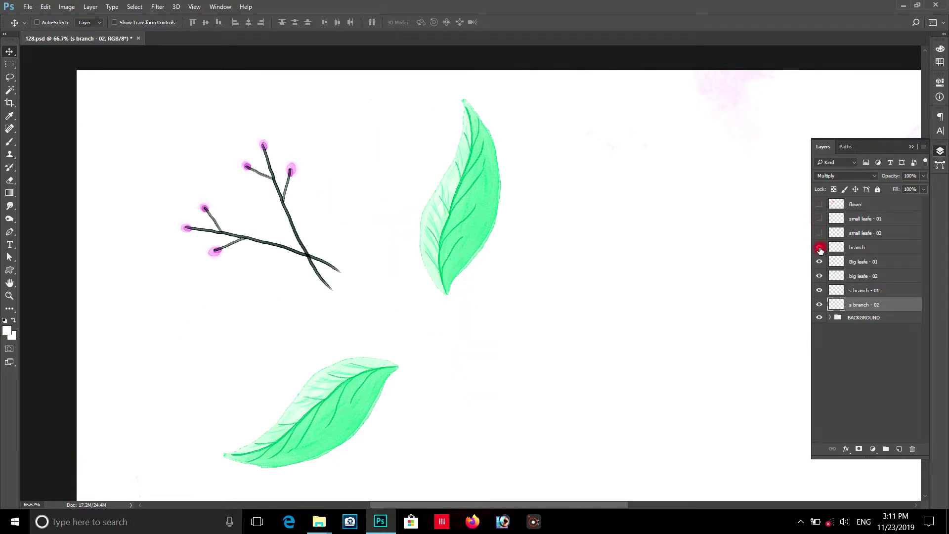
left_click(819, 248)
left_click(819, 262)
left_click(819, 279)
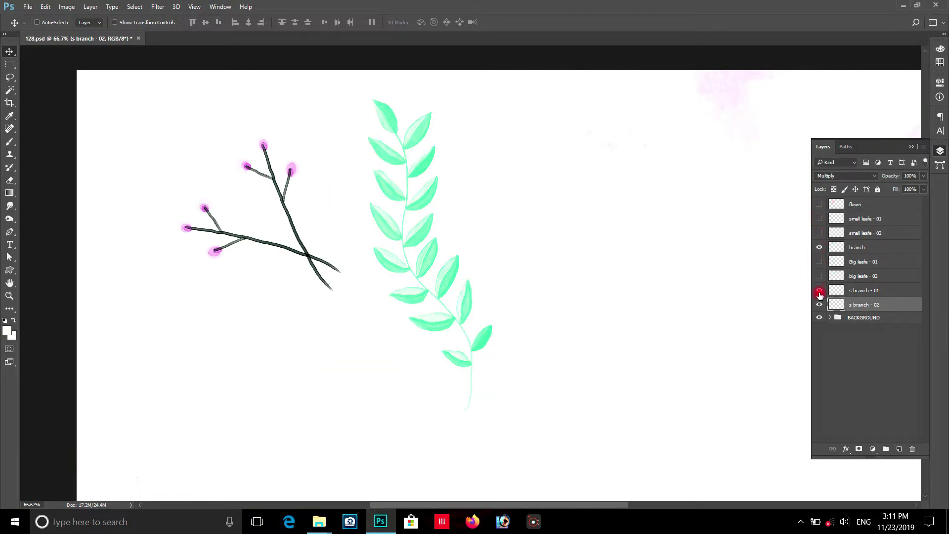
left_click(819, 290)
left_click(820, 304)
Zoom in on the lower branch and select the branch layer.
left_click_drag(429, 285, 507, 286)
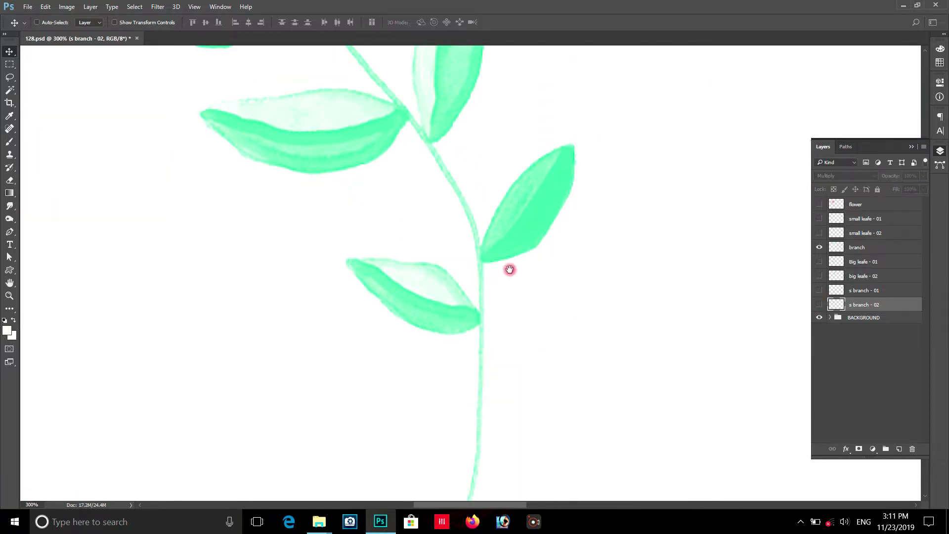
left_click(848, 249)
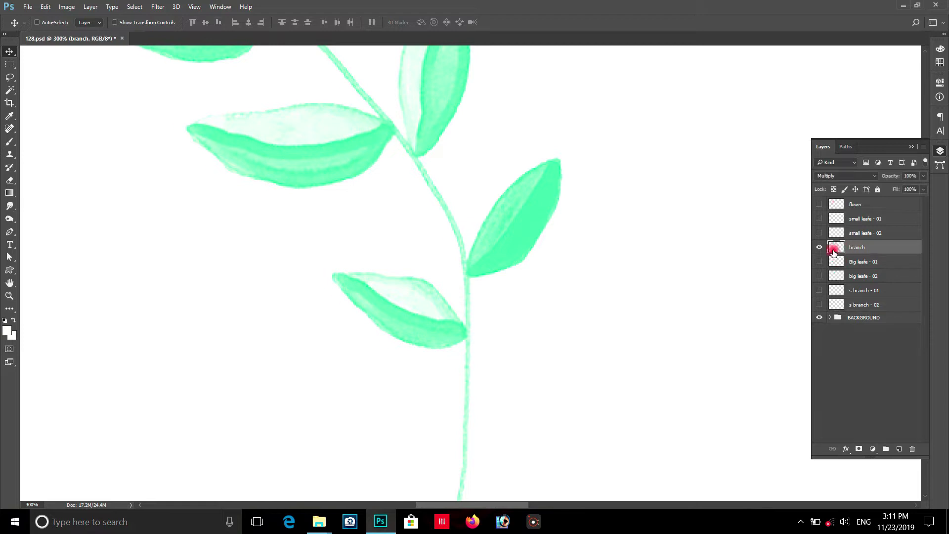
left_click(818, 248)
left_click(819, 248)
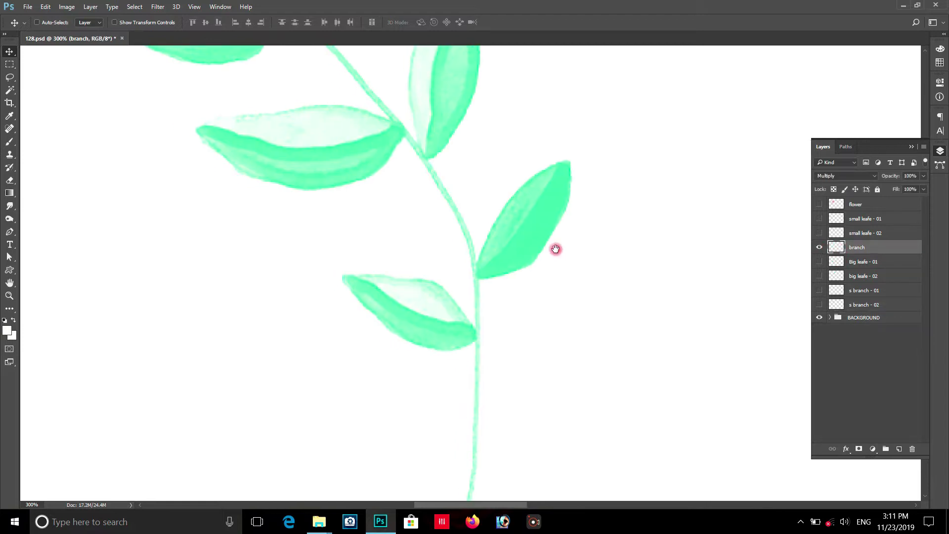
left_click_drag(535, 251, 523, 254)
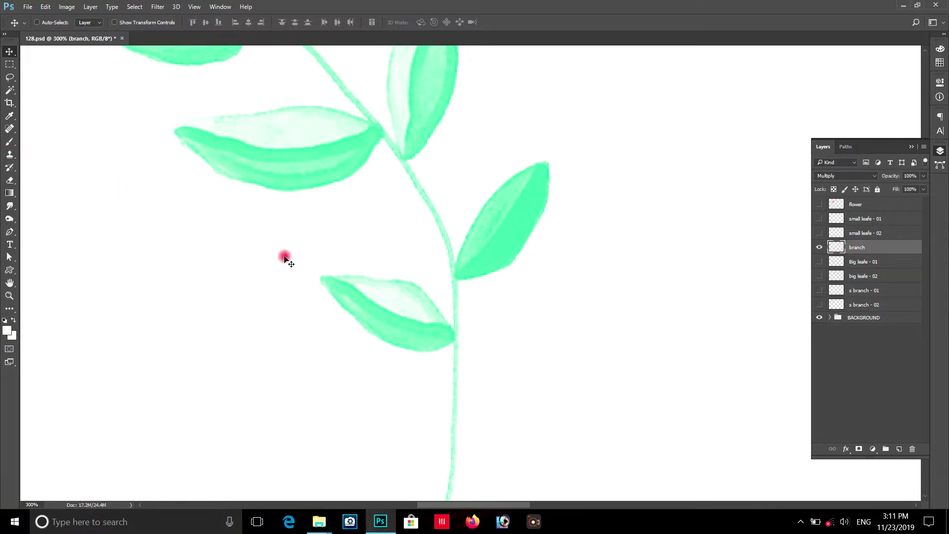
Trace the right leaf with the Pen tool and turn the path into a selection.
key("p")
left_click(454, 245)
left_click(456, 281)
left_click(467, 308)
left_click(580, 236)
left_click(574, 134)
left_click(505, 130)
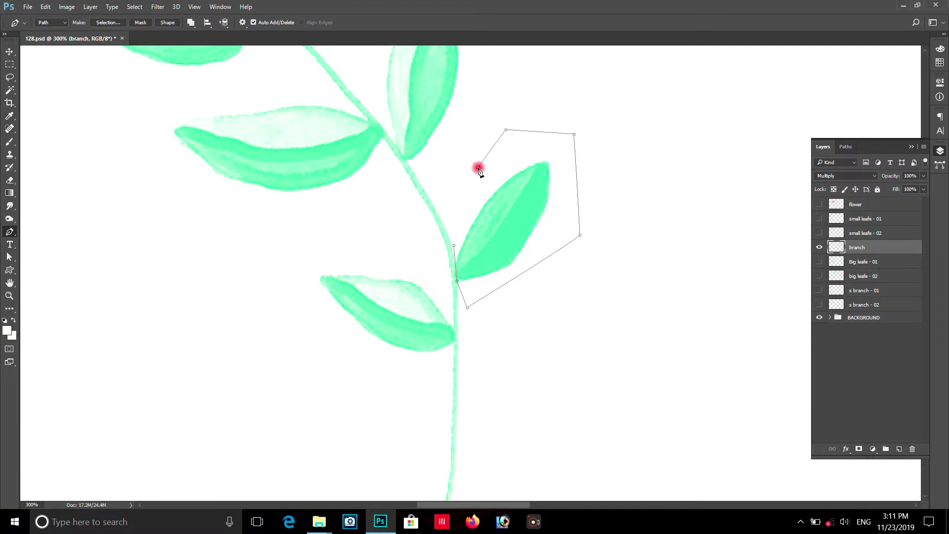
left_click(454, 247)
right_click(511, 206)
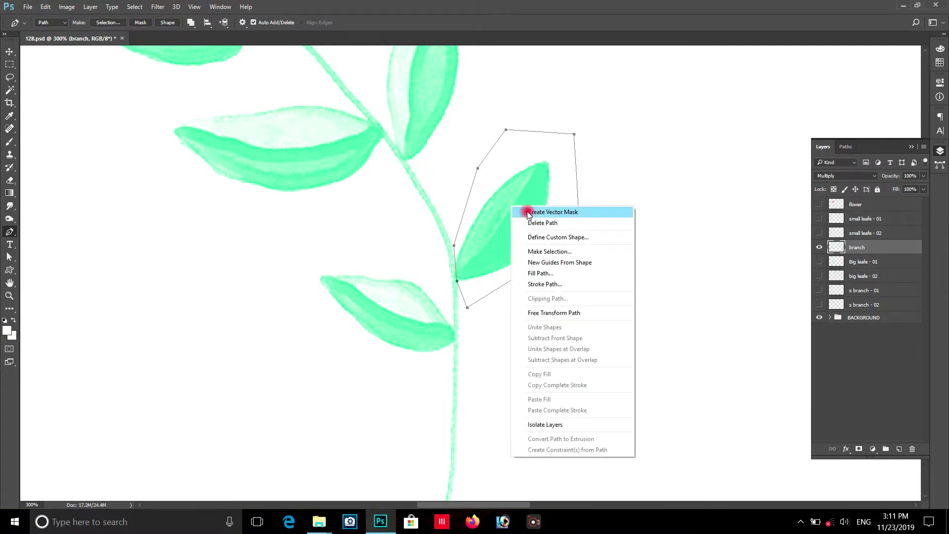
left_click(563, 253)
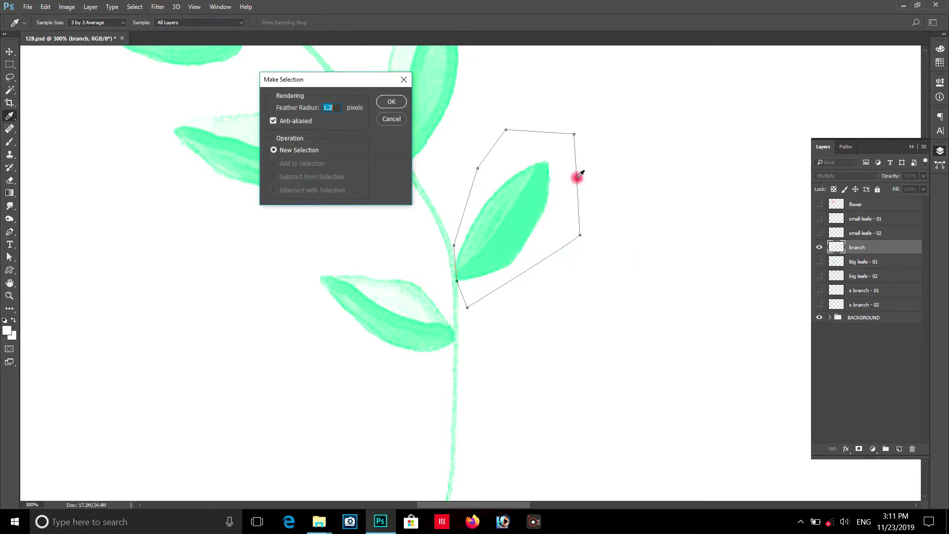
left_click(391, 101)
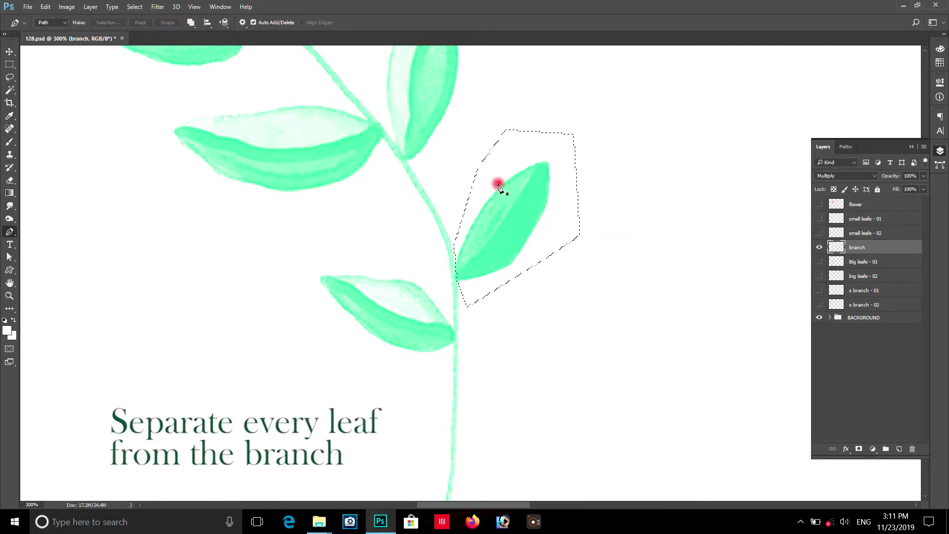
Cut the selected leaf to its own layer via Layer menu and rename it 'leafe - 02'.
left_click(91, 9)
mouse_move(94, 18)
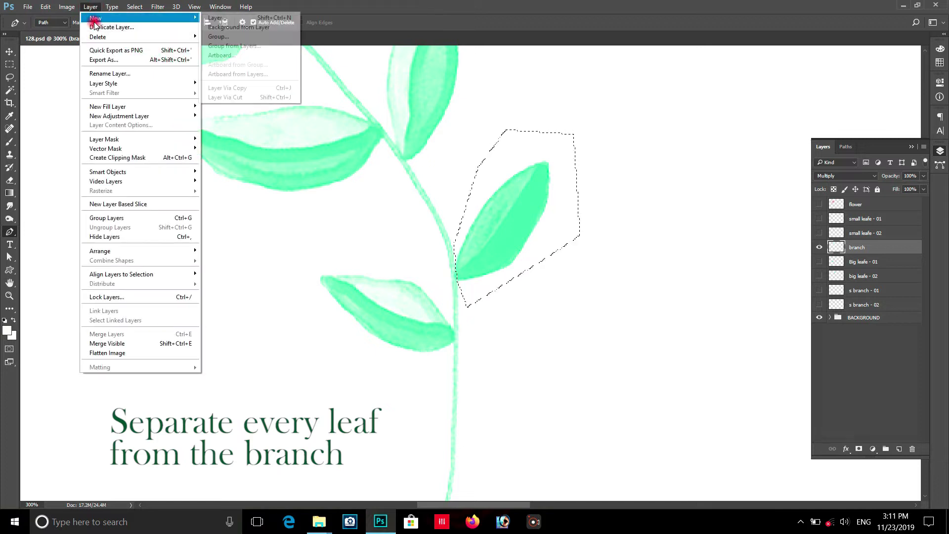
left_click(240, 99)
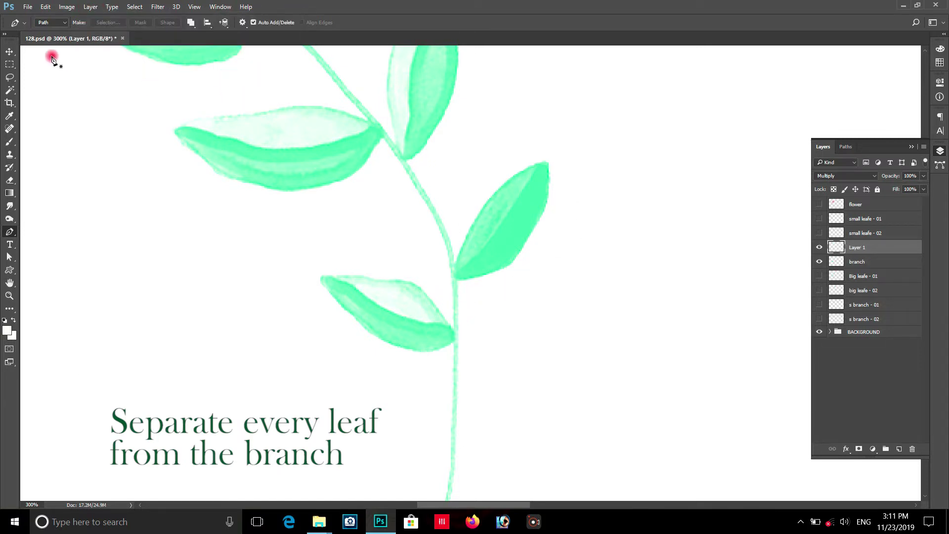
left_click(819, 248)
left_click(820, 248)
left_click(819, 249)
left_click(819, 248)
left_click(820, 248)
left_click(819, 248)
left_click(819, 248)
left_click(819, 248)
left_click(819, 248)
left_click(819, 248)
left_click(820, 248)
left_click(819, 248)
double_click(859, 249)
key("Return")
Back on the branch layer, outline the lower-left leaf and cut it to a new layer with Ctrl+Shift+J.
right_click(390, 310)
left_click(398, 316)
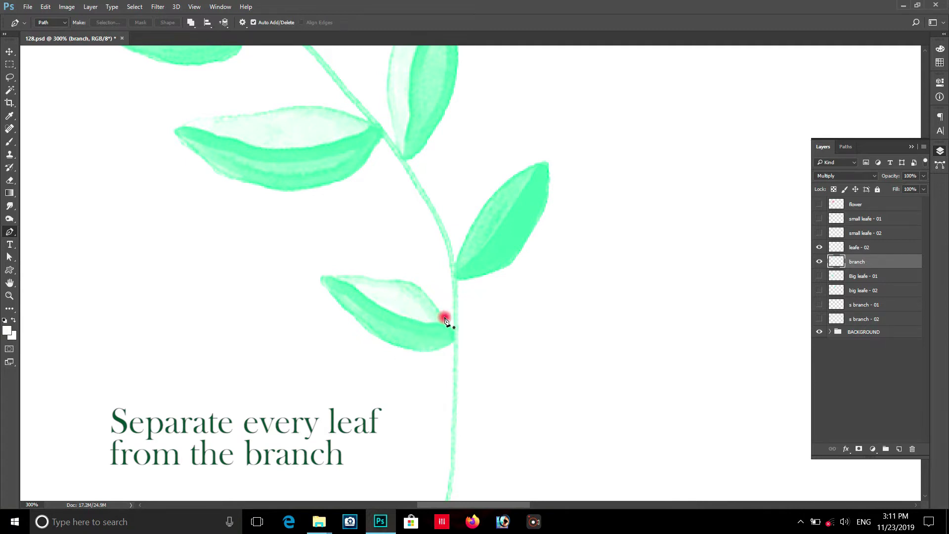
left_click_drag(448, 309, 452, 348)
left_click(451, 354)
left_click(359, 379)
left_click(292, 306)
left_click(306, 265)
left_click(392, 256)
key("ctrl+Return")
key("ctrl+shift+j")
double_click(860, 262)
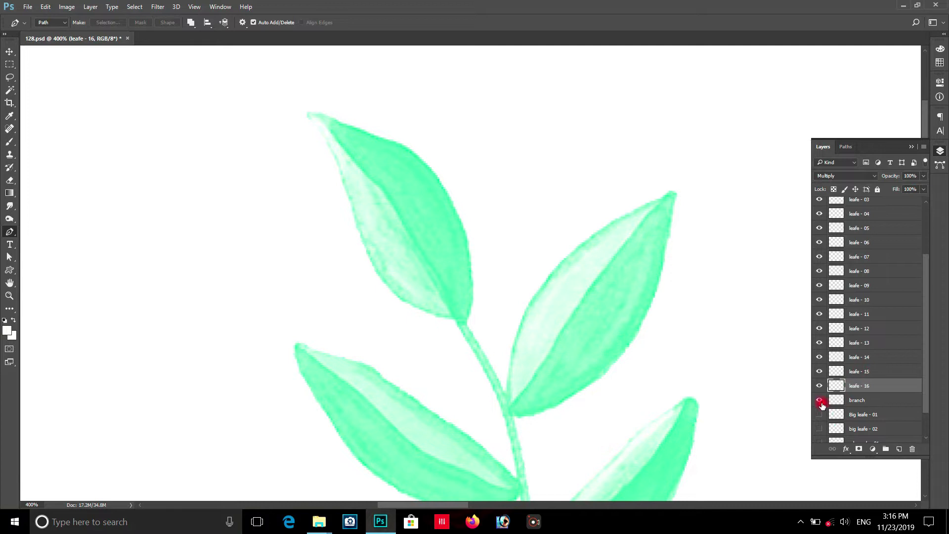
Show the branch layer again and compare it against the separated leafe layers.
left_click(819, 401)
scroll(581, 330, "down", 5)
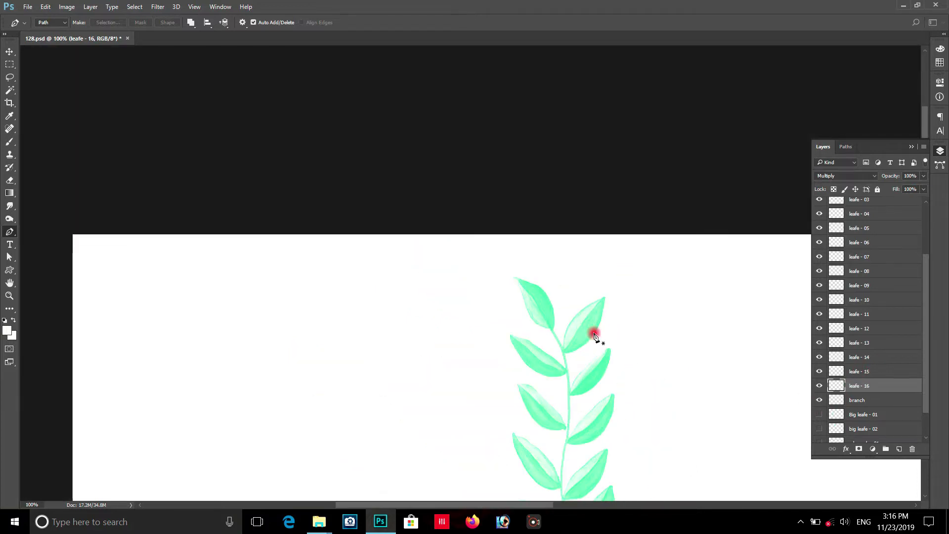
left_click_drag(593, 333, 544, 124)
scroll(543, 124, "down", 2)
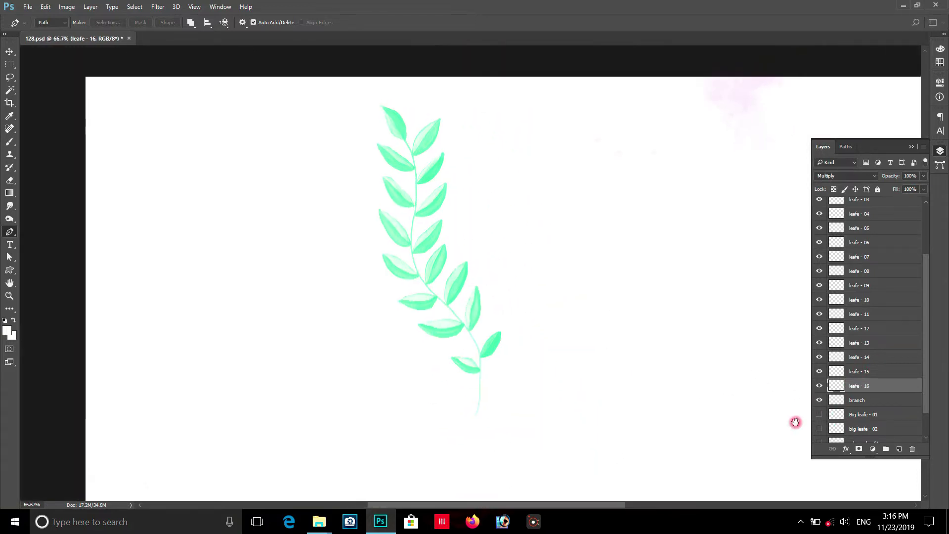
left_click(820, 389)
left_click(819, 389)
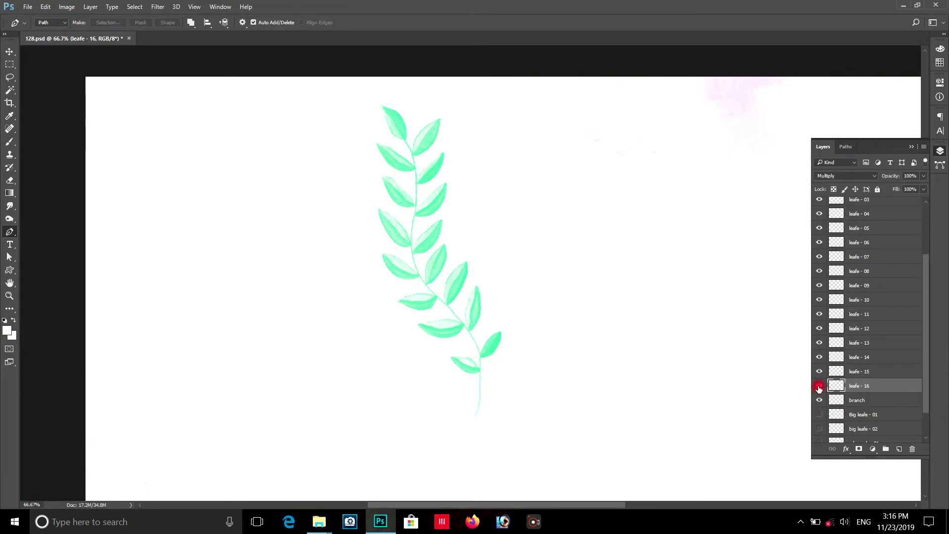
left_click(819, 402)
left_click(818, 402)
left_click(819, 402)
left_click(819, 402)
left_click(819, 402)
left_click(819, 401)
Make the big leaves, both small branches, the flower and small leaves visible.
left_click(819, 437)
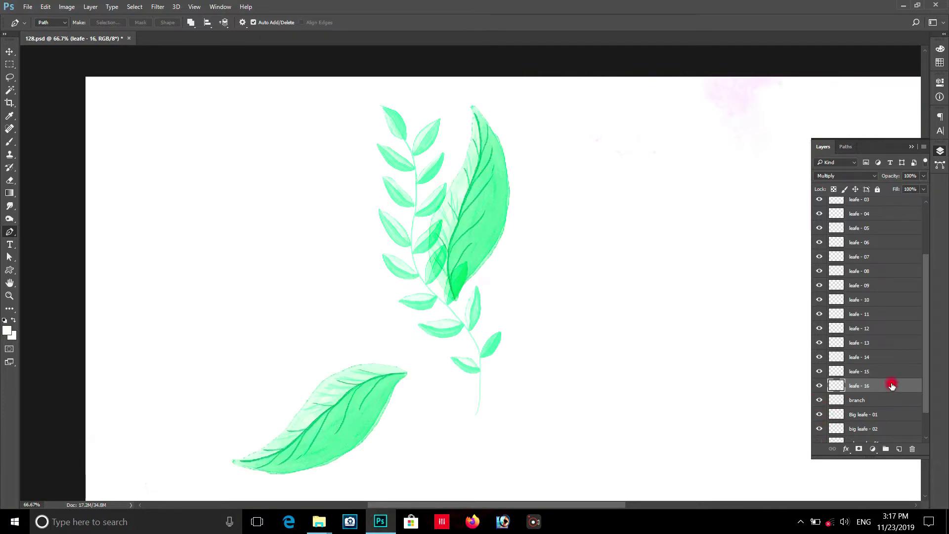
left_click_drag(925, 324, 922, 375)
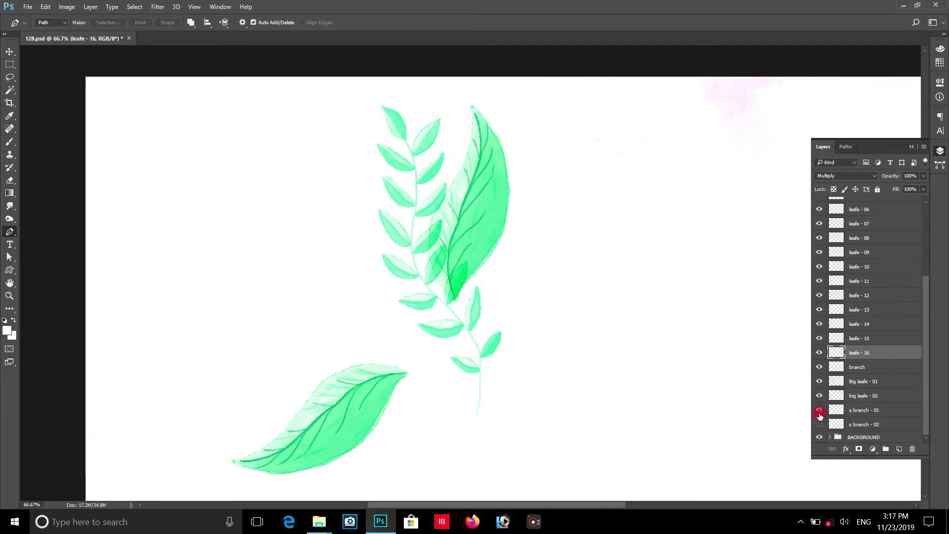
left_click_drag(819, 411, 820, 424)
left_click_drag(925, 387, 925, 338)
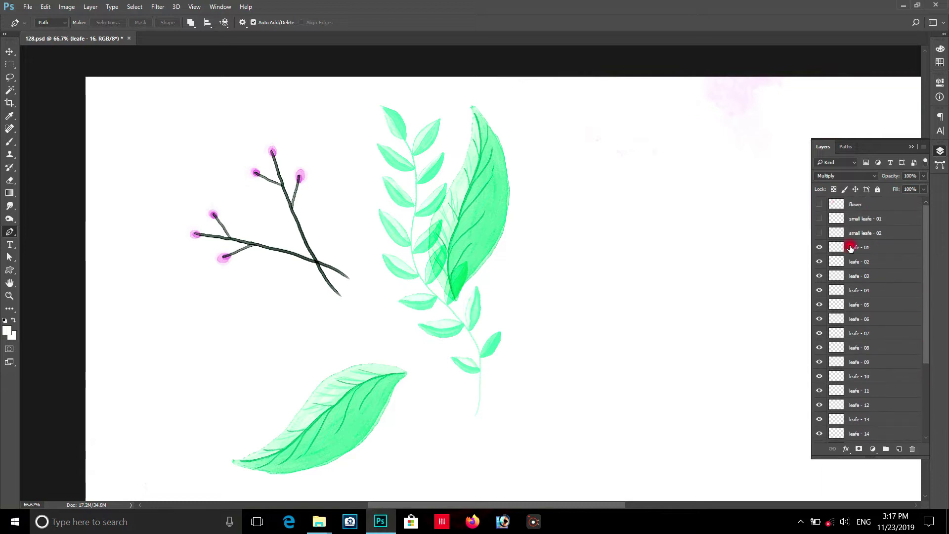
left_click(818, 200)
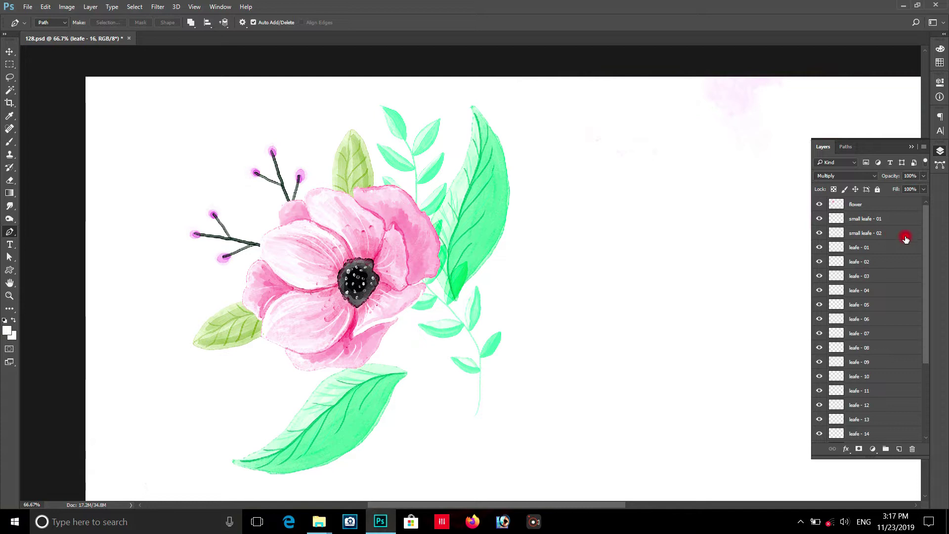
left_click_drag(925, 229, 926, 271)
scroll(914, 243, "up", 1)
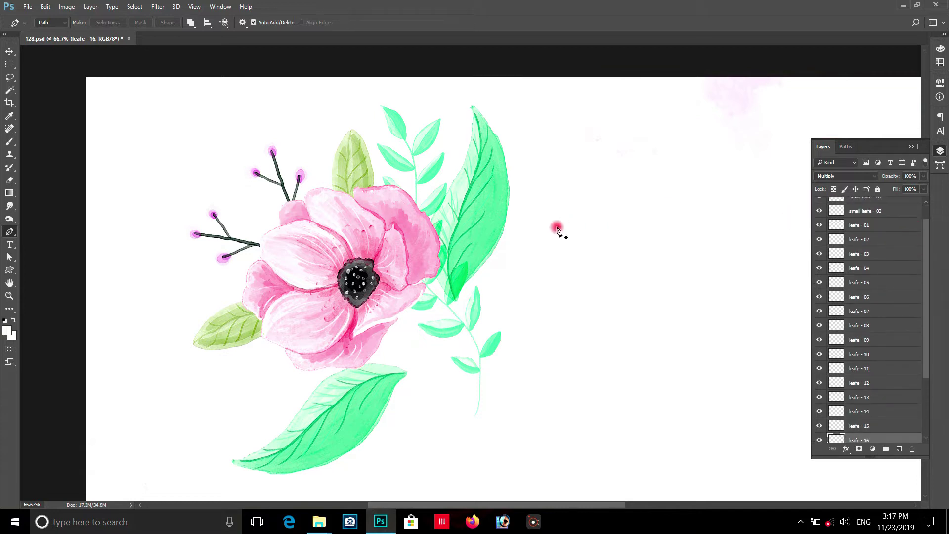
Zoom out to the whole canvas and switch to the Move tool with layer auto-select.
key("ctrl+minus")
key("ctrl+minus")
key("ctrl+plus")
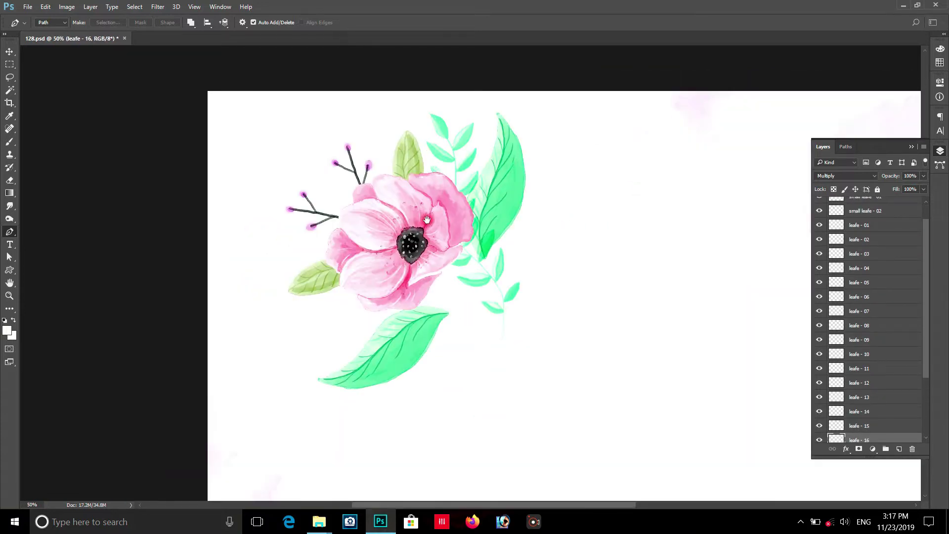
key("v")
left_click_drag(486, 244, 437, 222)
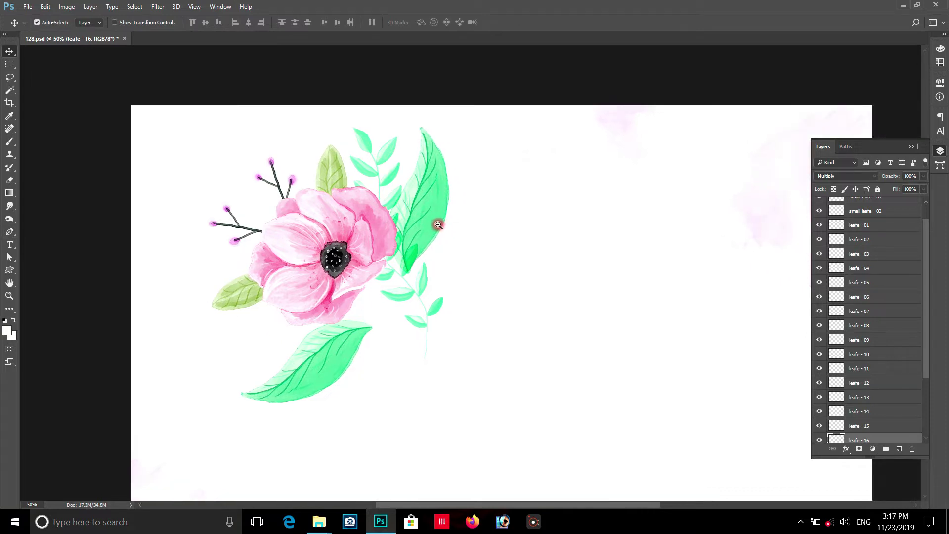
key("ctrl+minus")
left_click(36, 22)
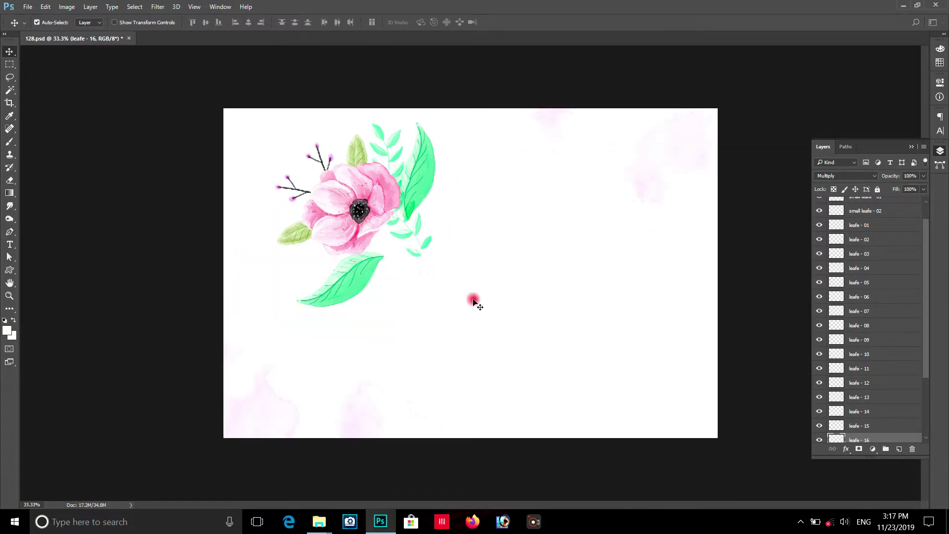
left_click(473, 300)
left_click_drag(927, 285, 933, 234)
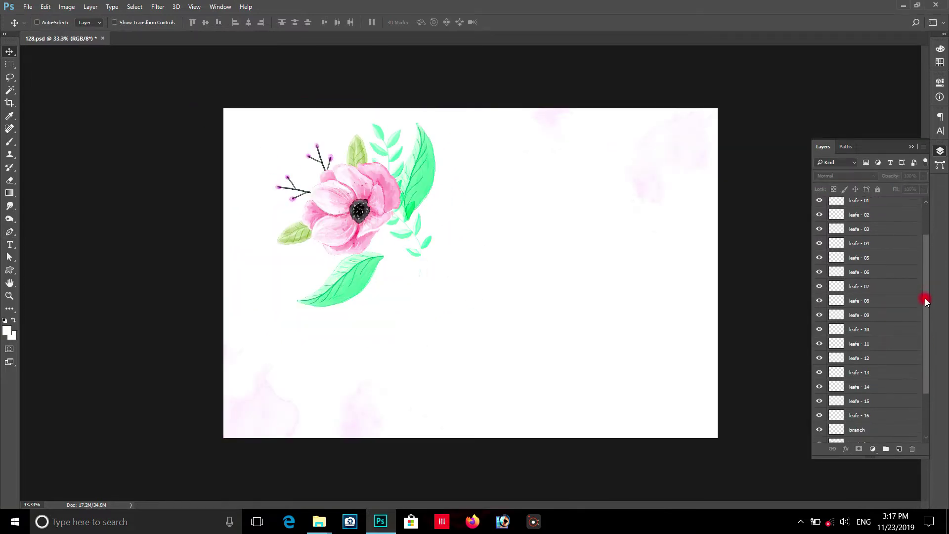
left_click(27, 8)
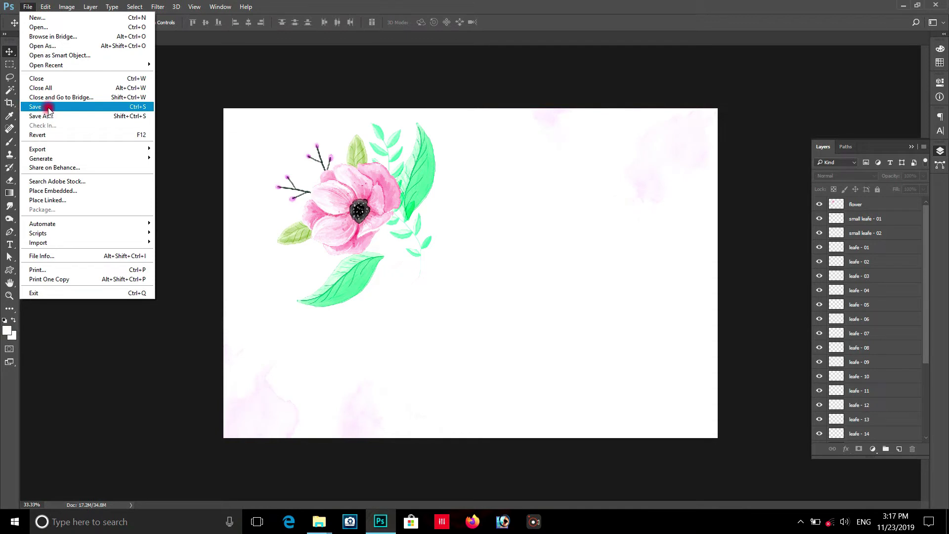
In Save As, browse to G:\AFTER EFFECTSYOUTUBE\Floral animataion.
left_click(54, 115)
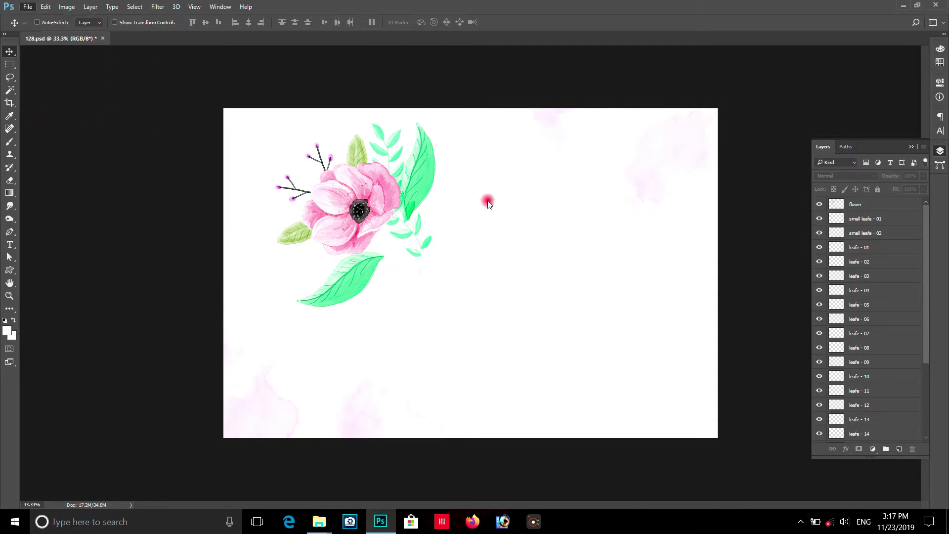
mouse_move(276, 11)
left_mouse_down()
mouse_move(384, 218)
mouse_move(529, 95)
left_mouse_up()
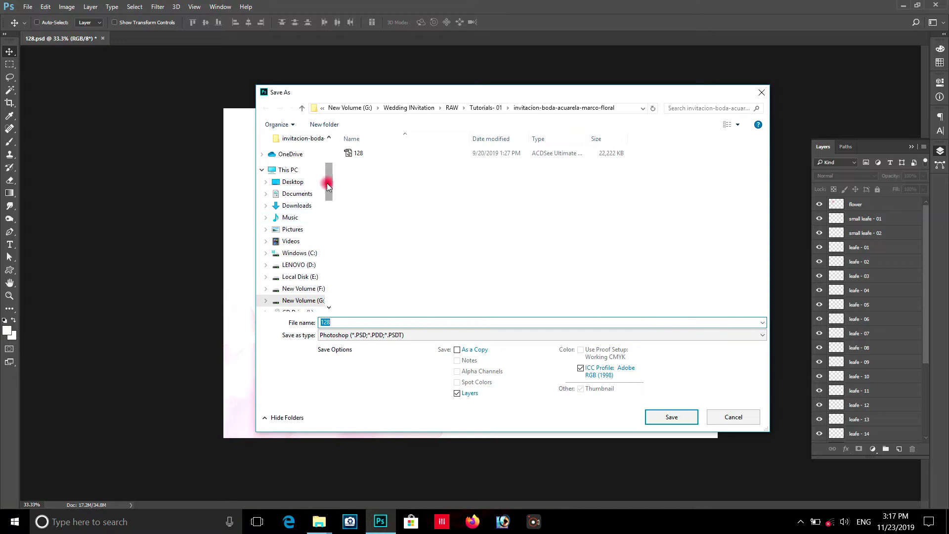
scroll(327, 174, "up", 2)
left_click(319, 227)
double_click(542, 256)
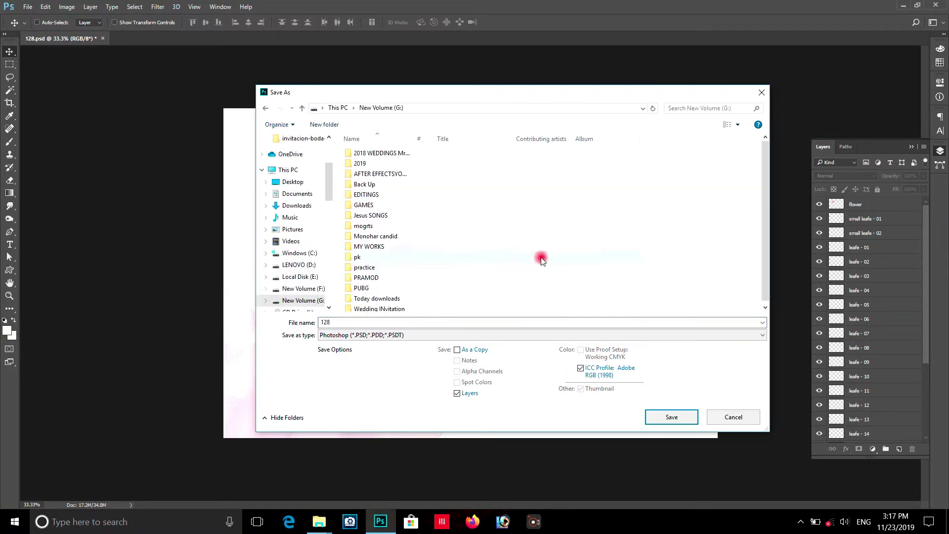
scroll(764, 165, "down", 1)
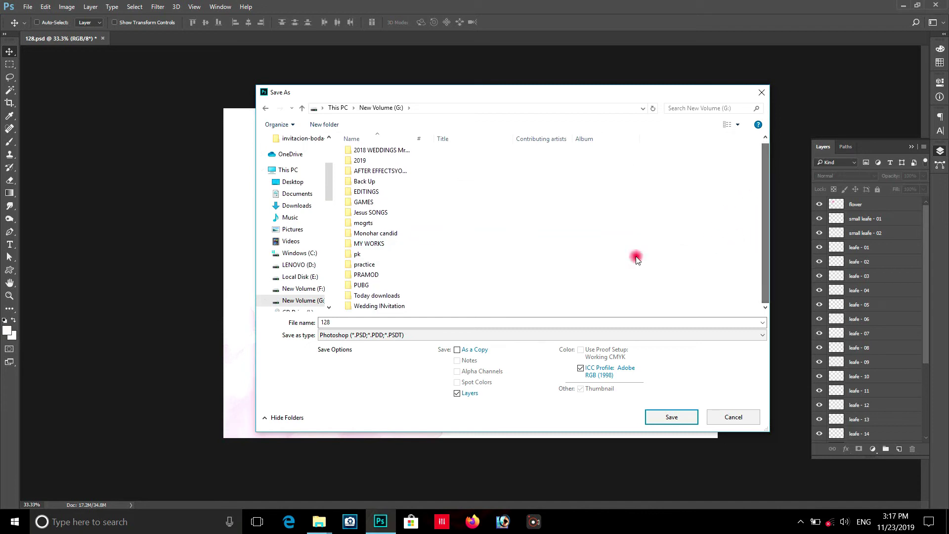
double_click(376, 305)
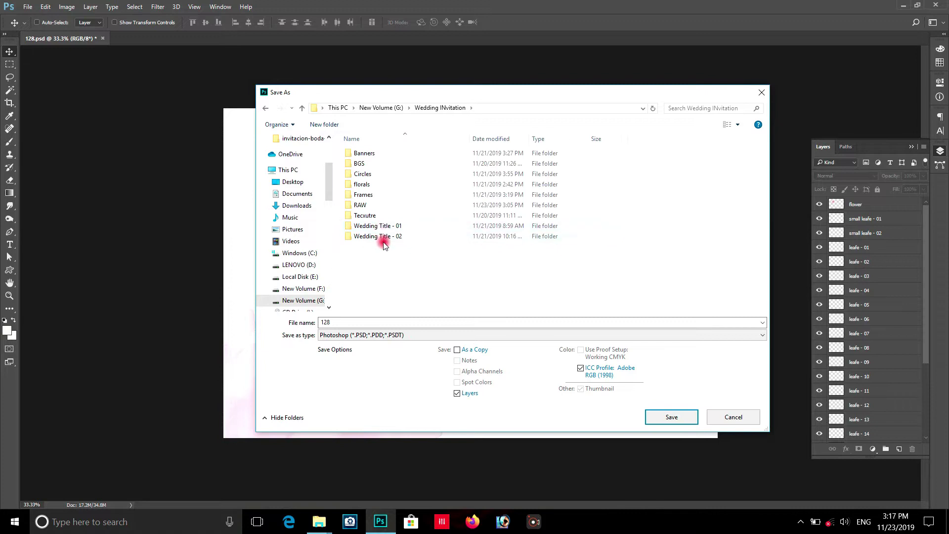
double_click(384, 237)
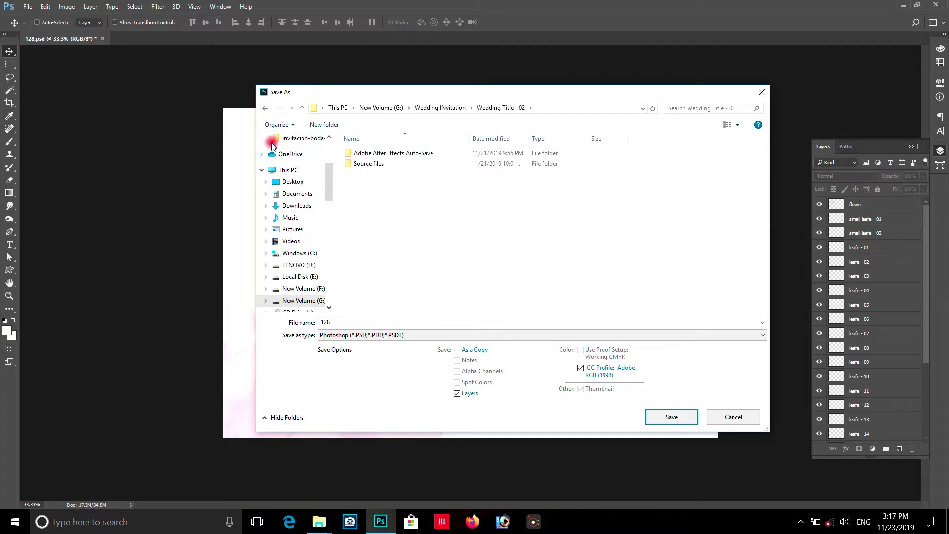
left_click(266, 109)
left_click(266, 108)
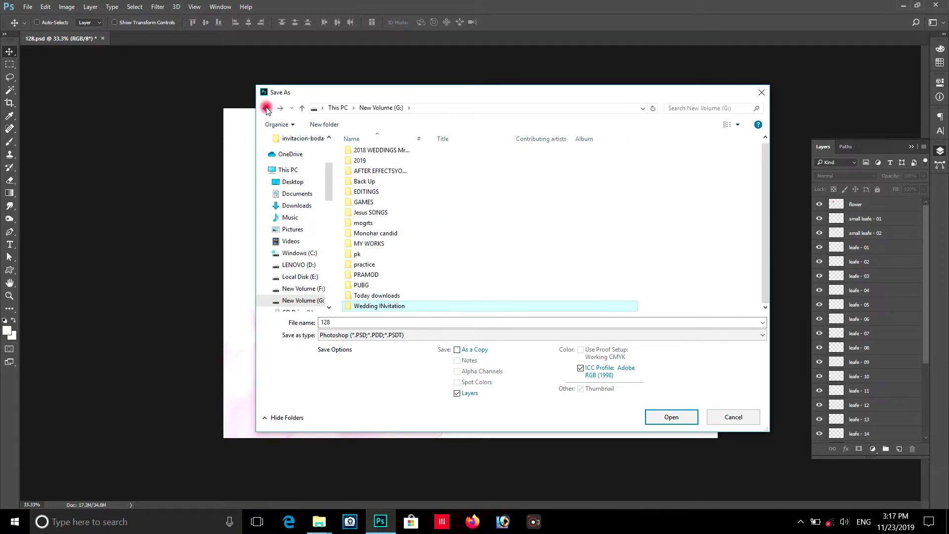
double_click(368, 164)
double_click(372, 167)
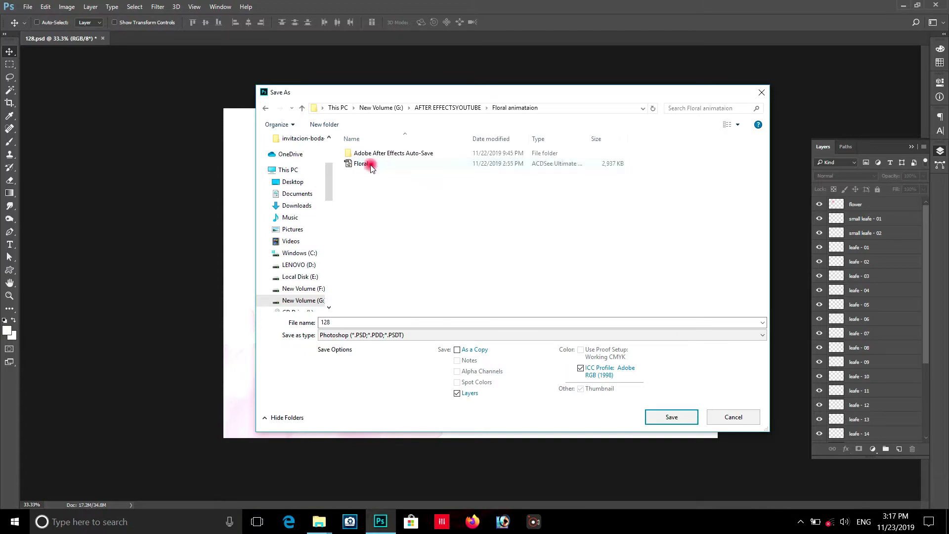
Name the file 'Floral - 02' and save it.
left_click(363, 165)
left_click(384, 322)
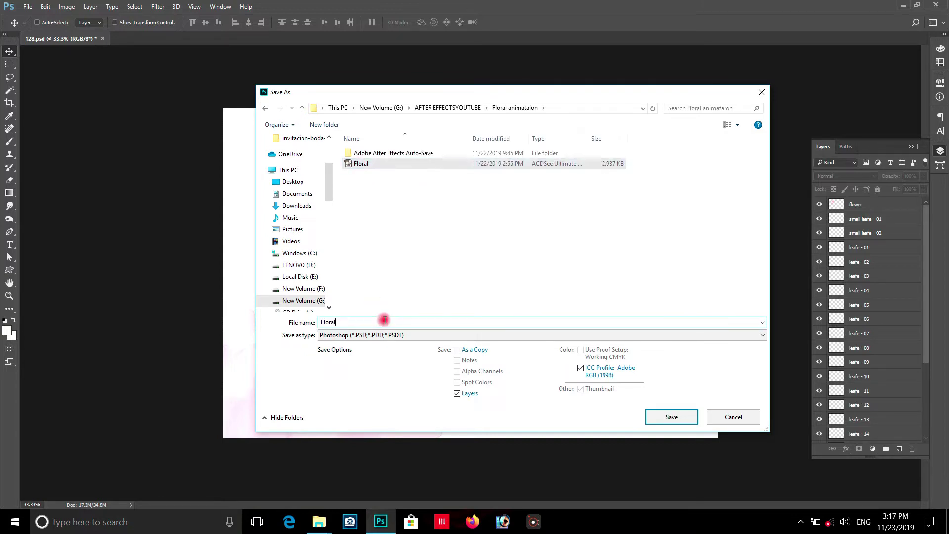
type(" - 02")
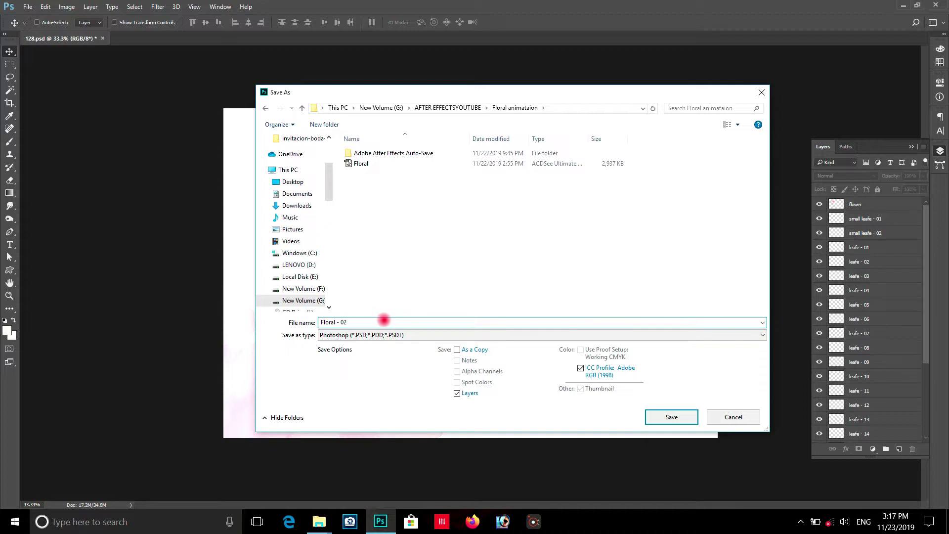
key("Return")
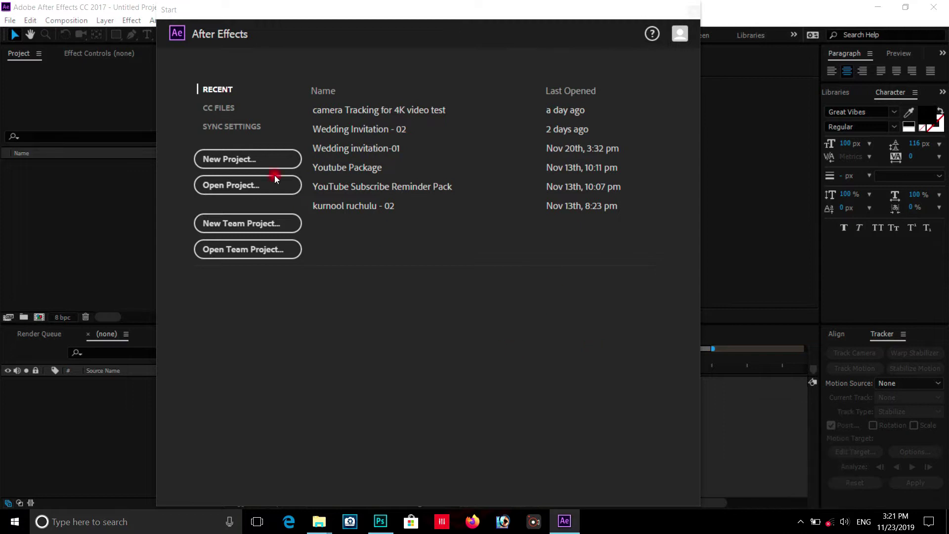
Start a new empty project and open the Import File dialog.
left_click(228, 158)
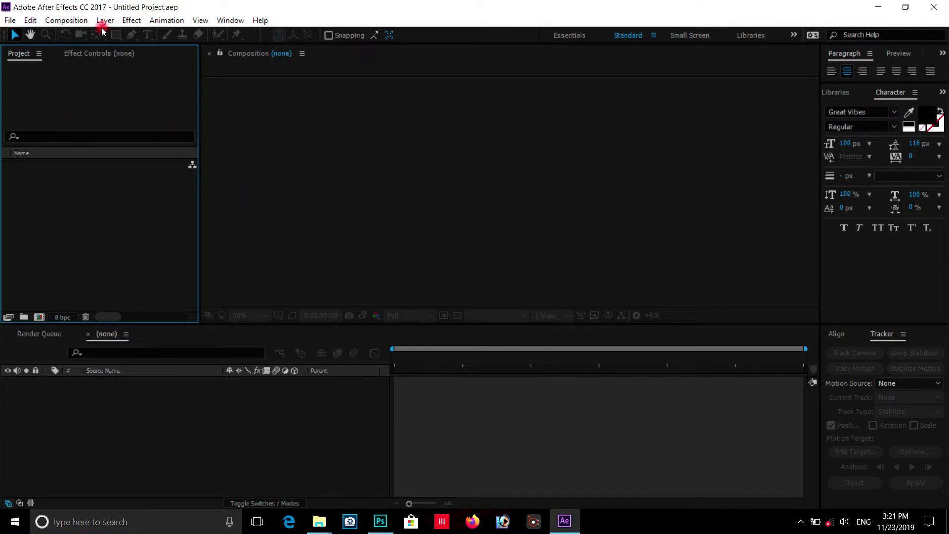
right_click(97, 209)
mouse_move(121, 268)
left_click(411, 266)
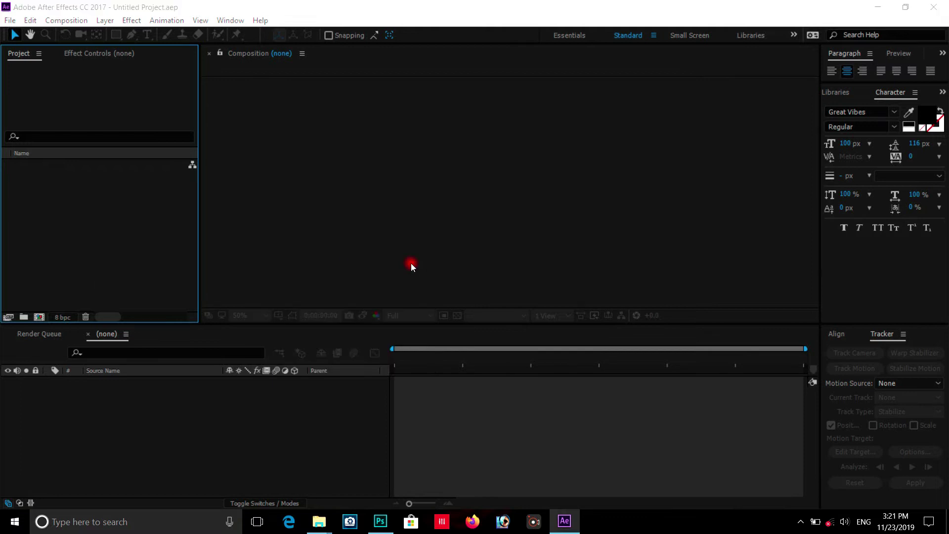
Import Floral - 02.psd as a Composition, accepting the layer options.
left_click(377, 169)
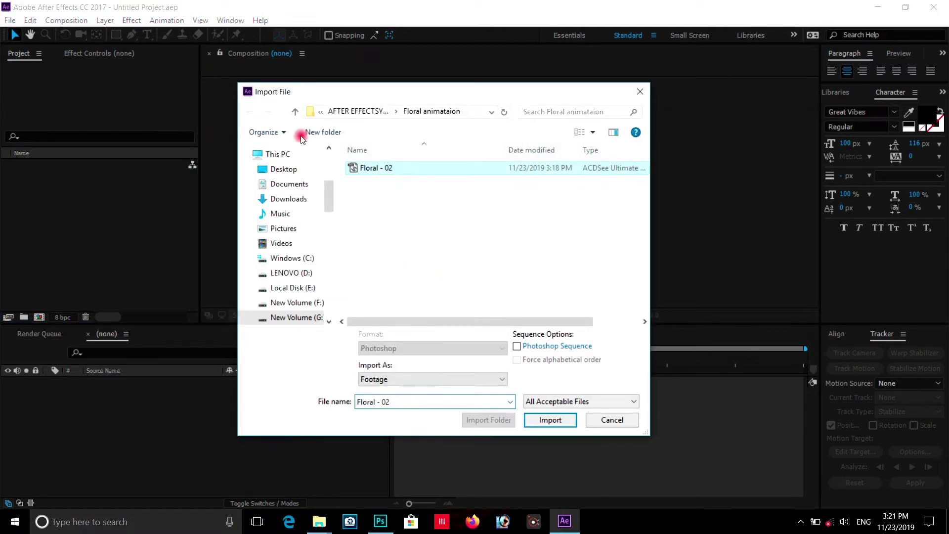
left_click(502, 381)
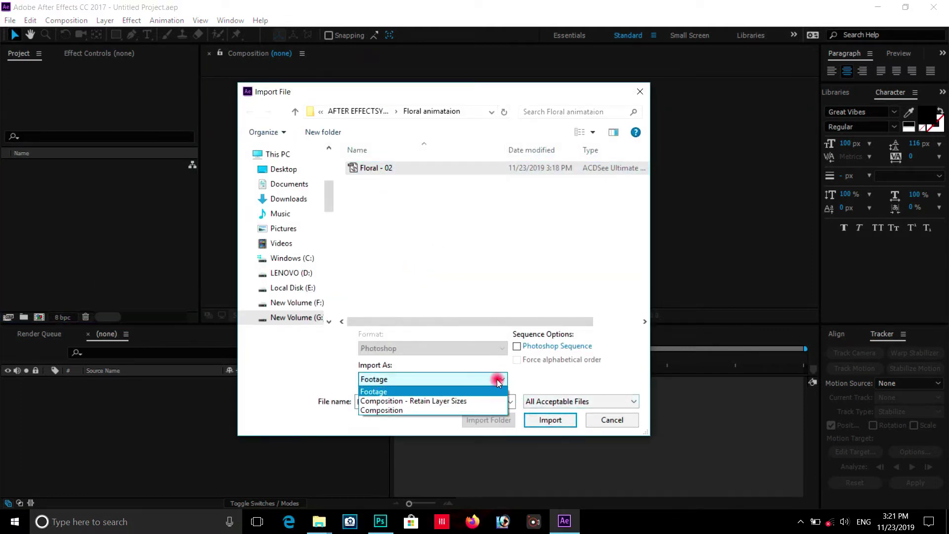
left_click(419, 410)
left_click(550, 420)
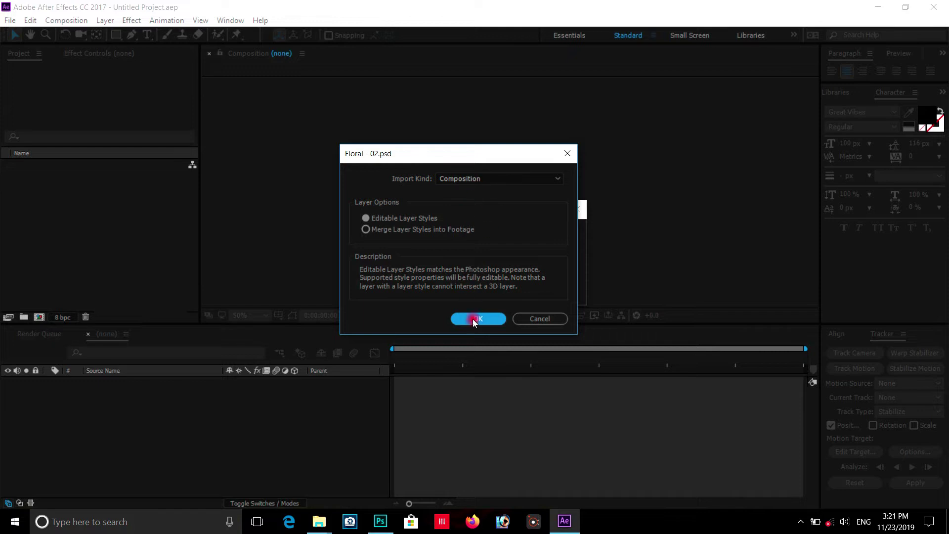
left_click(476, 318)
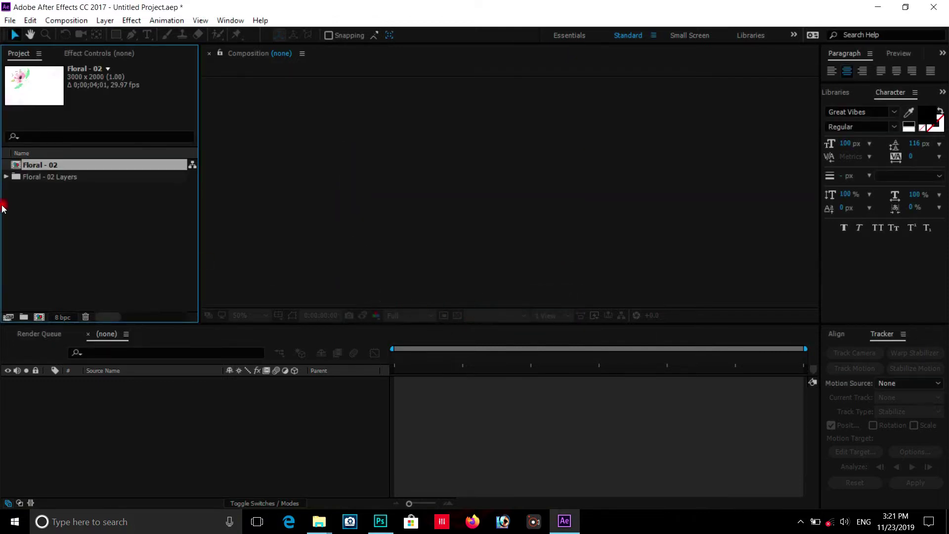
Create a new Floral - 03 composition containing Floral - 02.
left_click_drag(14, 170, 39, 316)
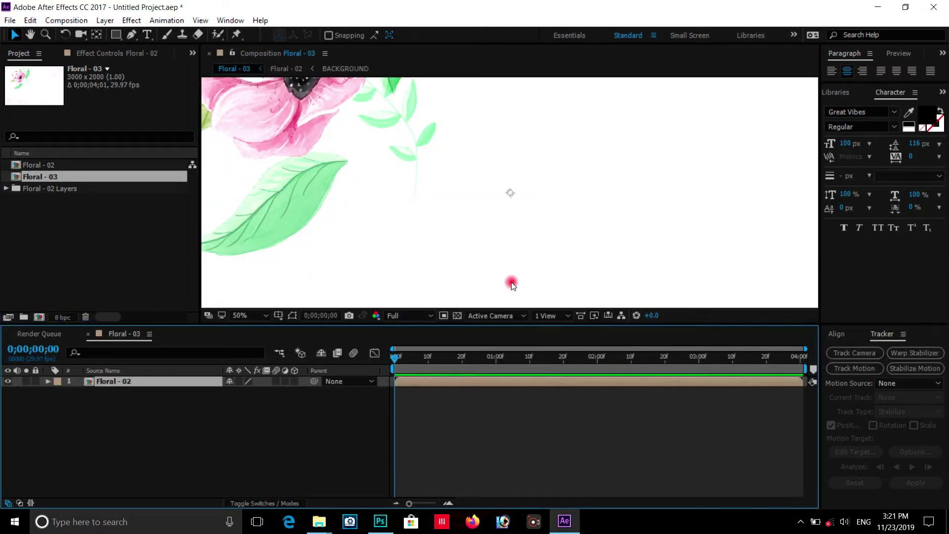
scroll(525, 210, "down", 2)
scroll(525, 213, "down", 1)
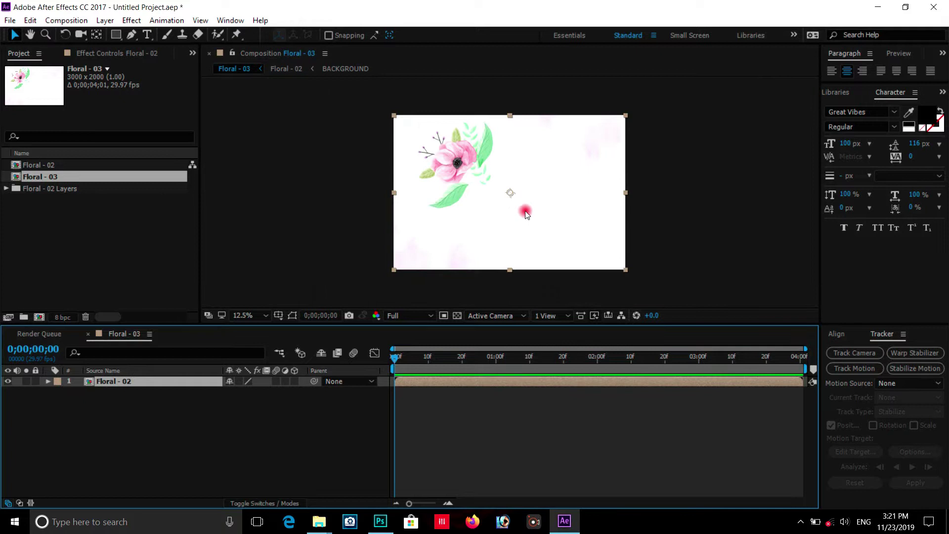
Open Floral - 02, zoom to 25%, and hide its BACKGROUND layer.
double_click(129, 382)
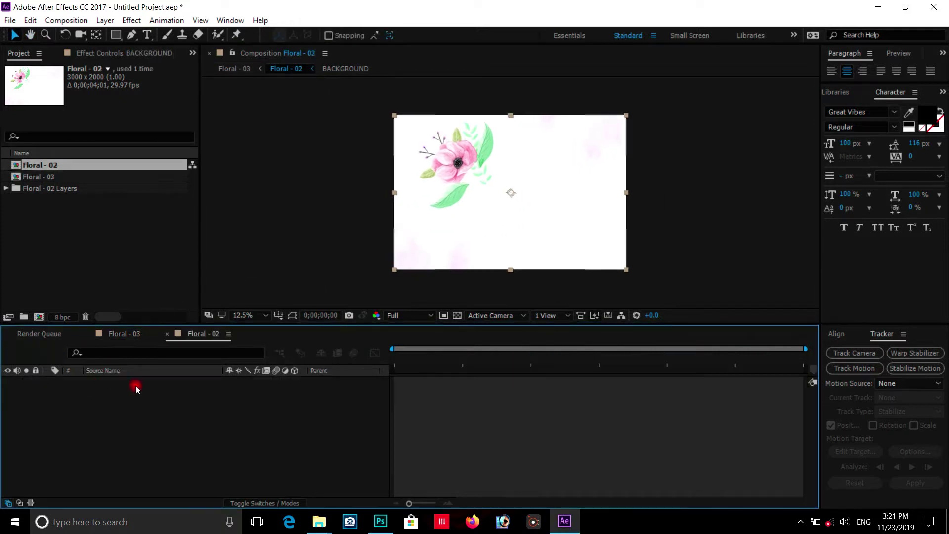
left_click_drag(810, 403, 811, 484)
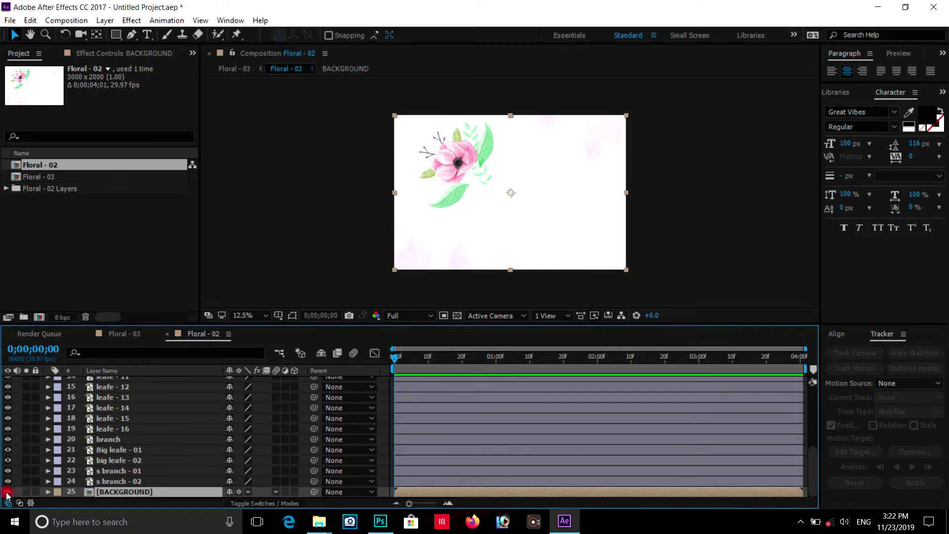
left_click(8, 492)
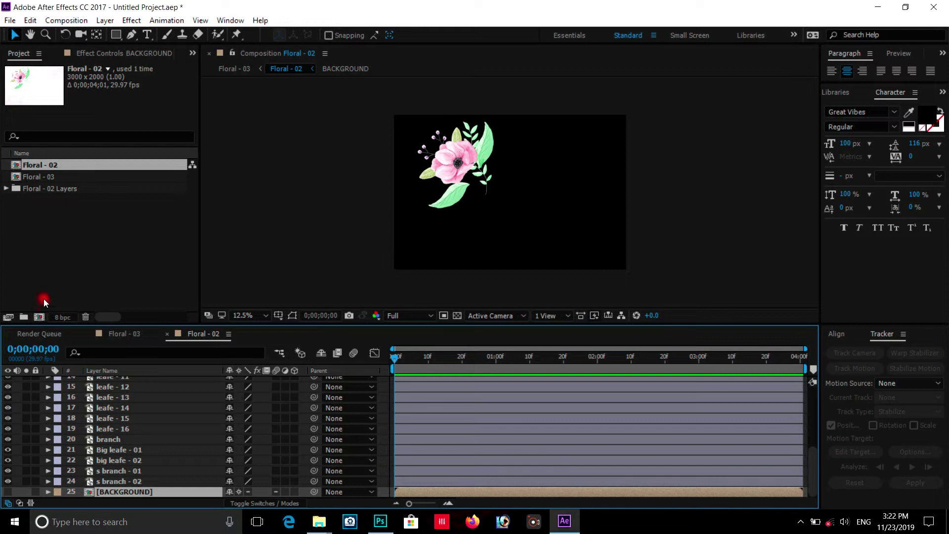
key("period")
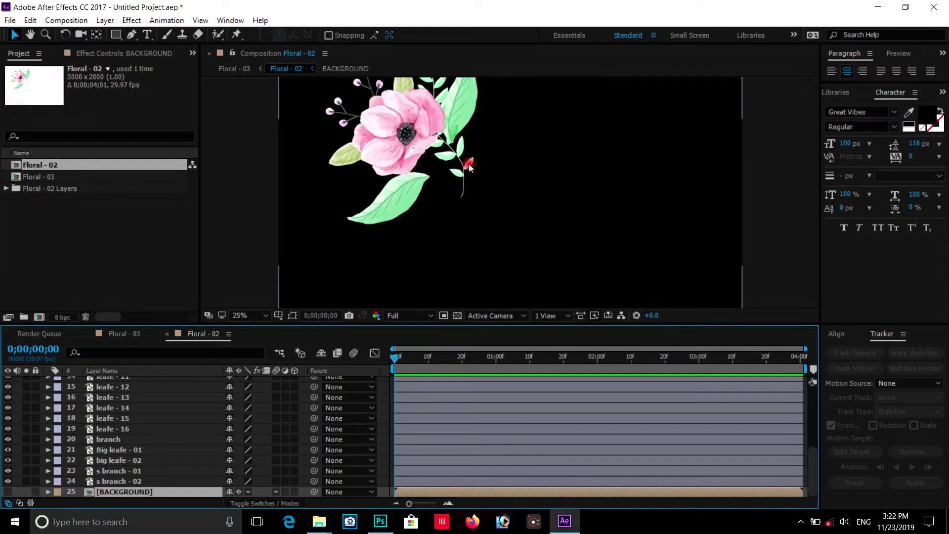
scroll(470, 167, "left", 3)
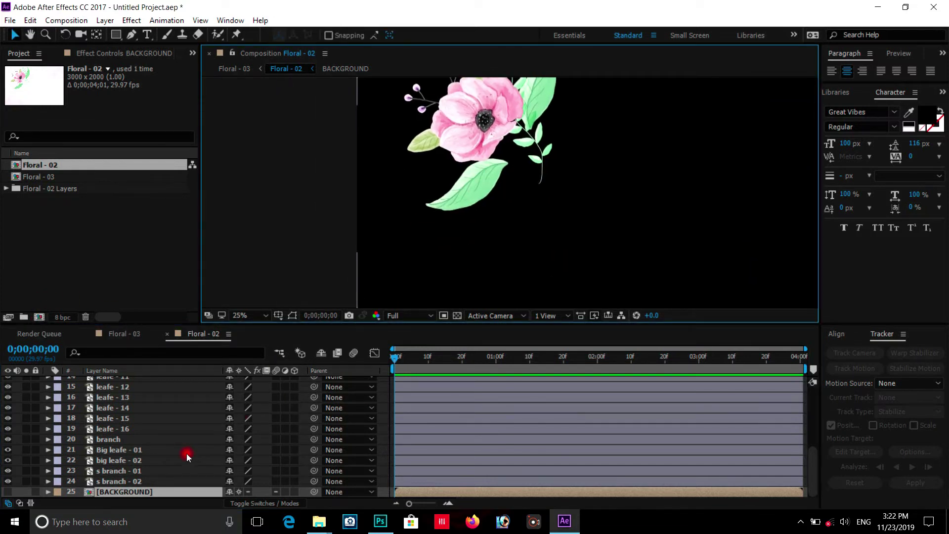
left_click(7, 492)
left_click(8, 491)
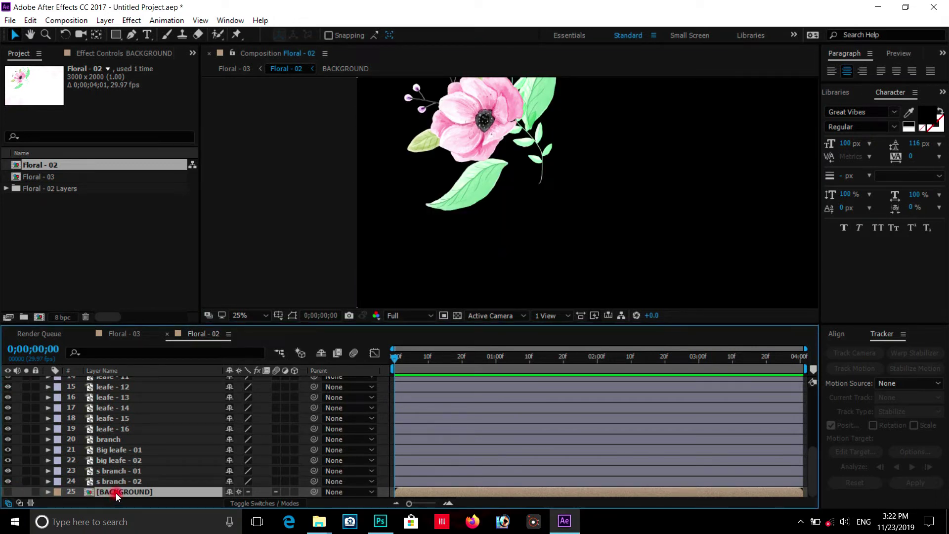
Delete the BACKGROUND layer and step through the flower, leaf and small-branch layers.
key("Delete")
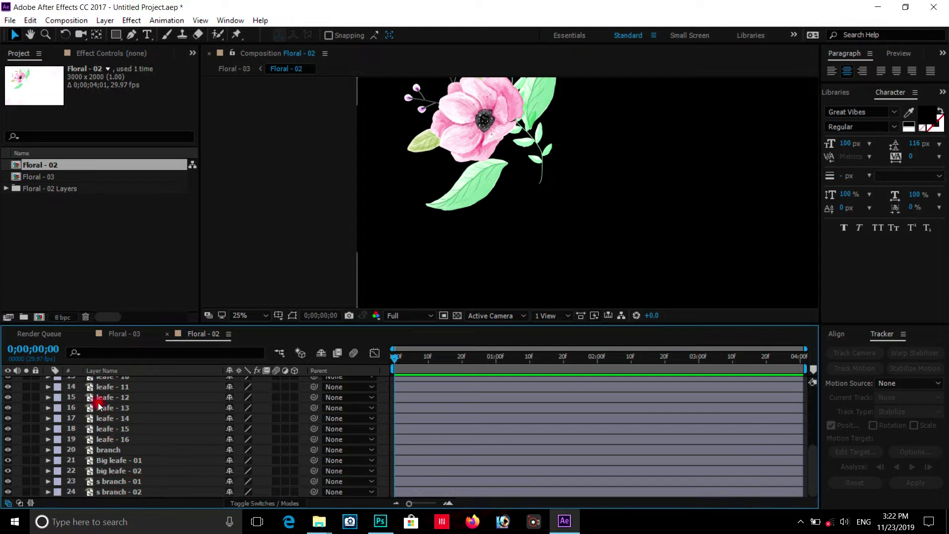
left_click_drag(812, 464, 814, 396)
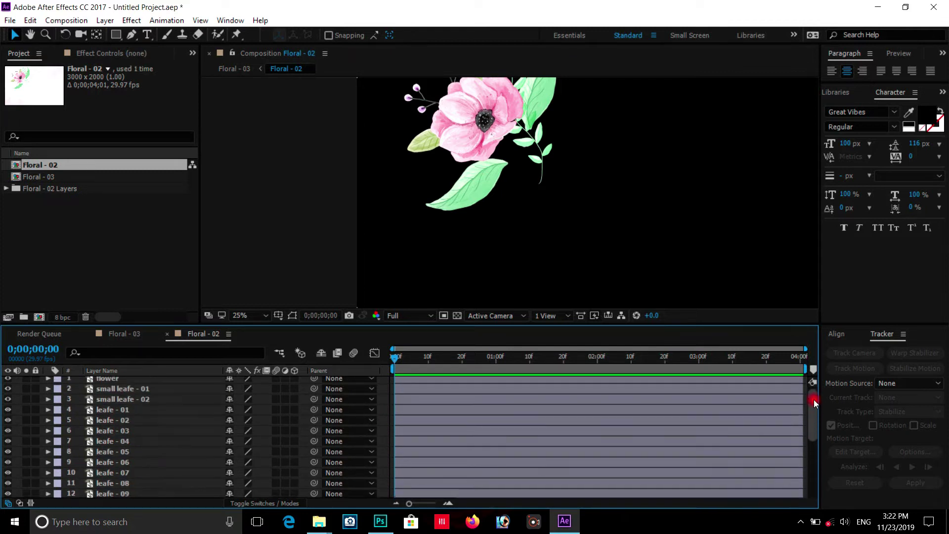
left_click(91, 381)
left_click(244, 412)
left_click(104, 412)
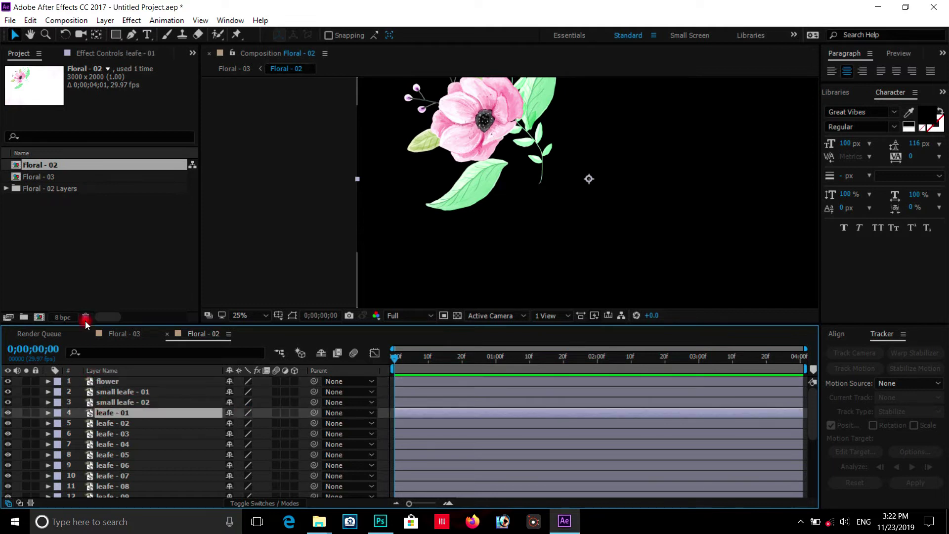
key("ctrl+Up")
key("ctrl+Up")
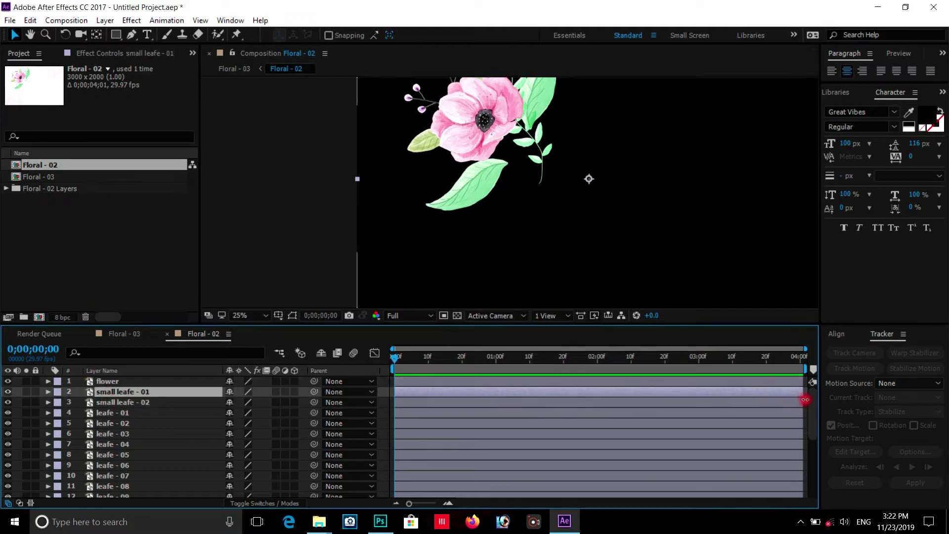
left_click_drag(811, 420, 815, 489)
left_click(110, 492)
key("ctrl+Up")
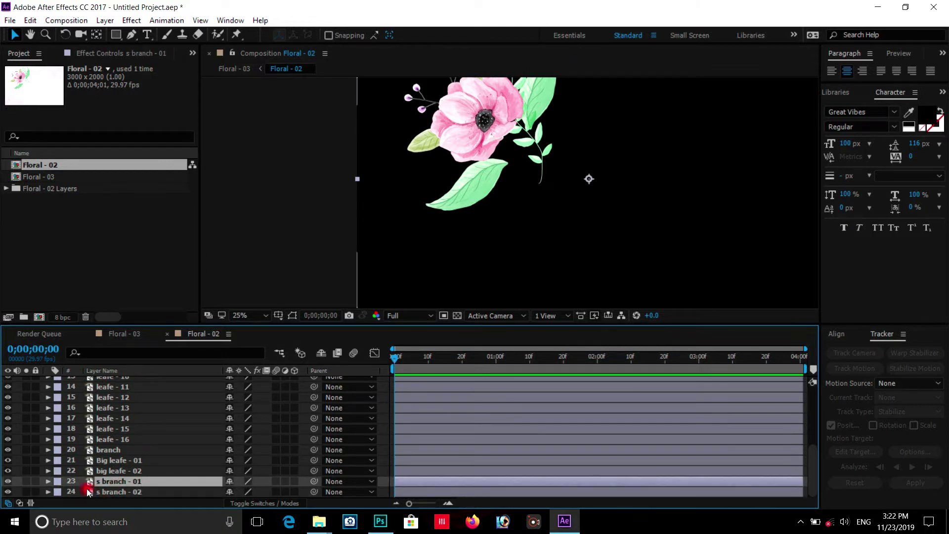
left_click_drag(103, 481, 109, 495)
Identify big leafe - 02 by toggling its visibility, then frame it in the view.
left_click(112, 474)
left_click(8, 472)
key("ctrl+z")
mouse_move(505, 232)
left_mouse_down()
mouse_move(480, 241)
mouse_move(473, 204)
left_mouse_up()
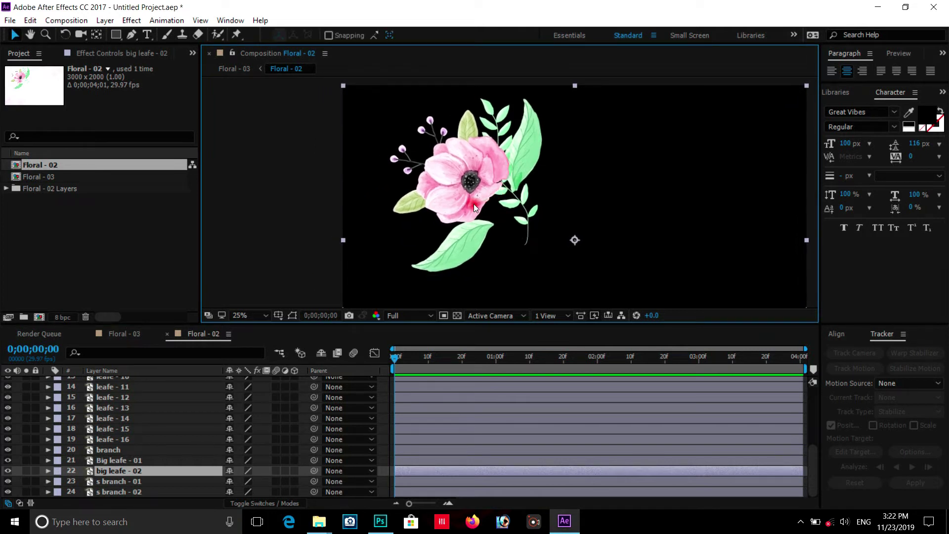
scroll(469, 204, "up", 2)
mouse_move(545, 218)
left_mouse_down()
mouse_move(507, 196)
mouse_move(548, 185)
left_mouse_up()
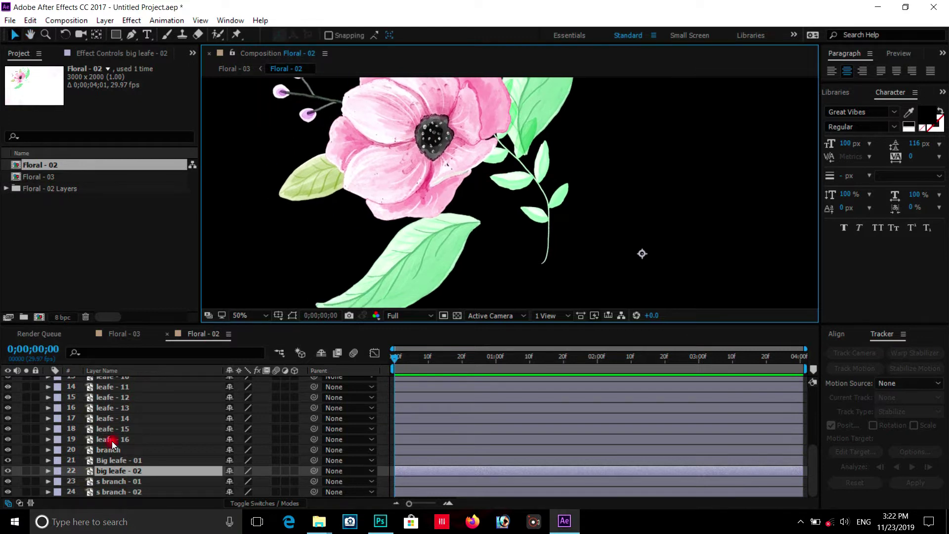
key("space")
left_click(132, 430)
left_click(129, 439)
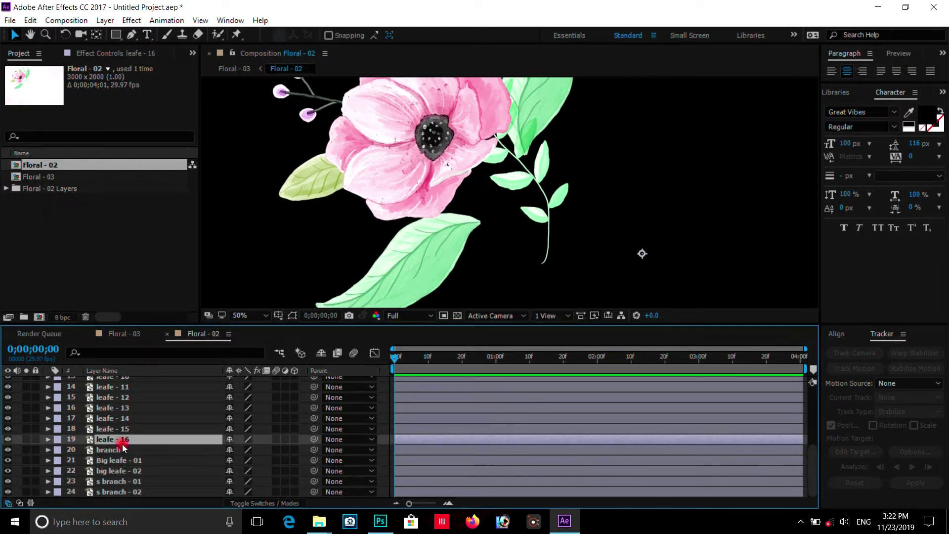
left_click(113, 471)
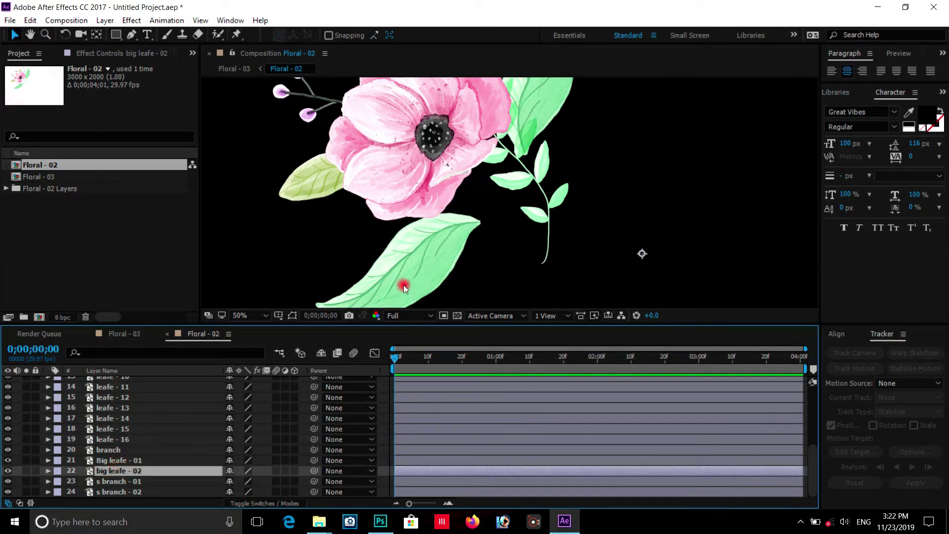
left_click_drag(404, 288, 384, 184)
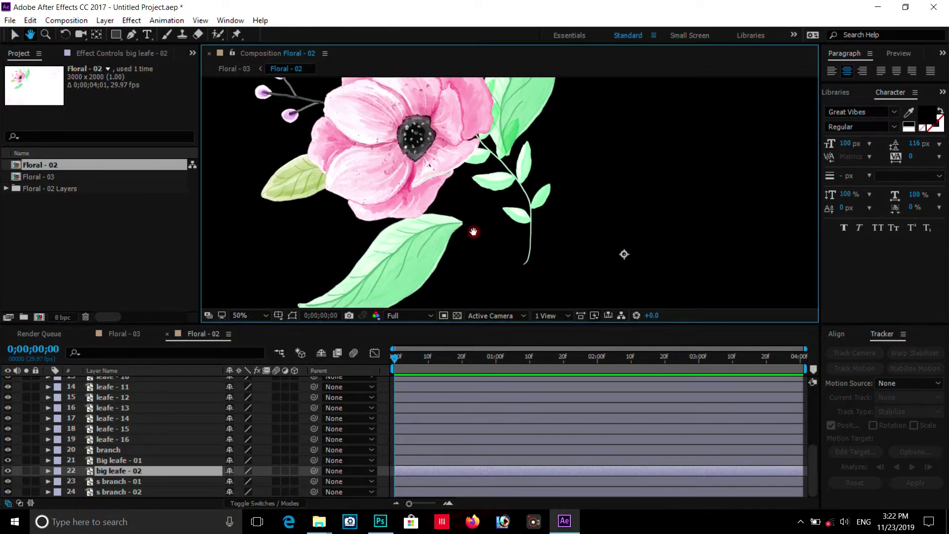
Identify the big leaf, move its anchor point to its base, and select Big leafe - 01.
left_click_drag(490, 228, 484, 225)
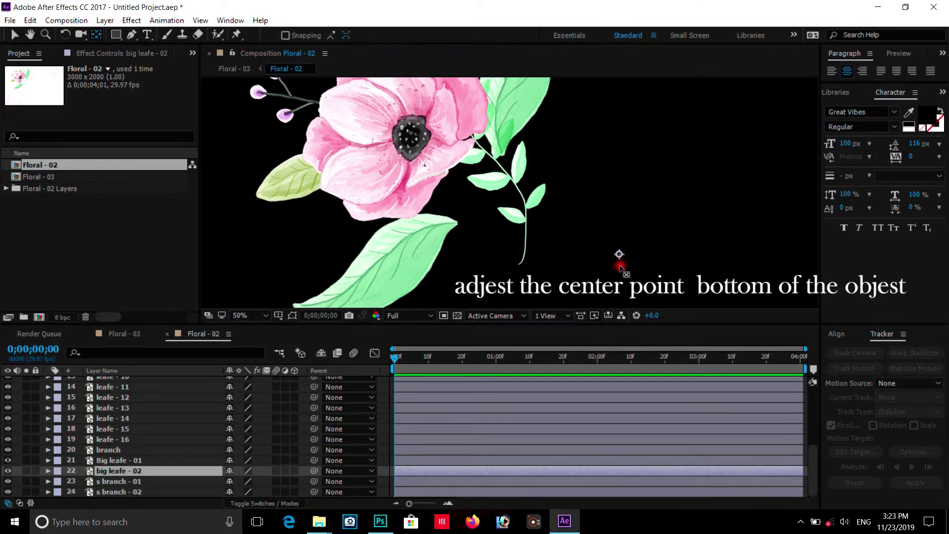
left_click(8, 471)
left_click(8, 470)
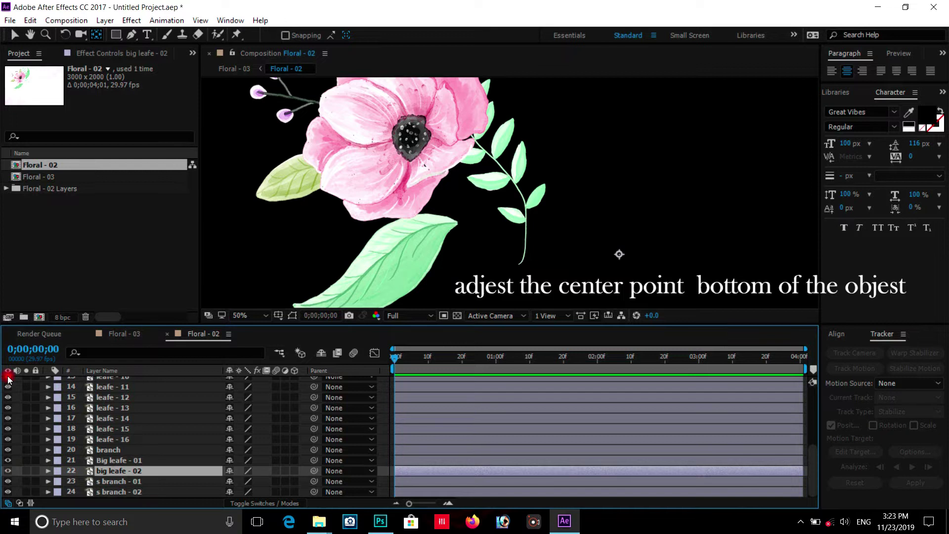
left_click(500, 203)
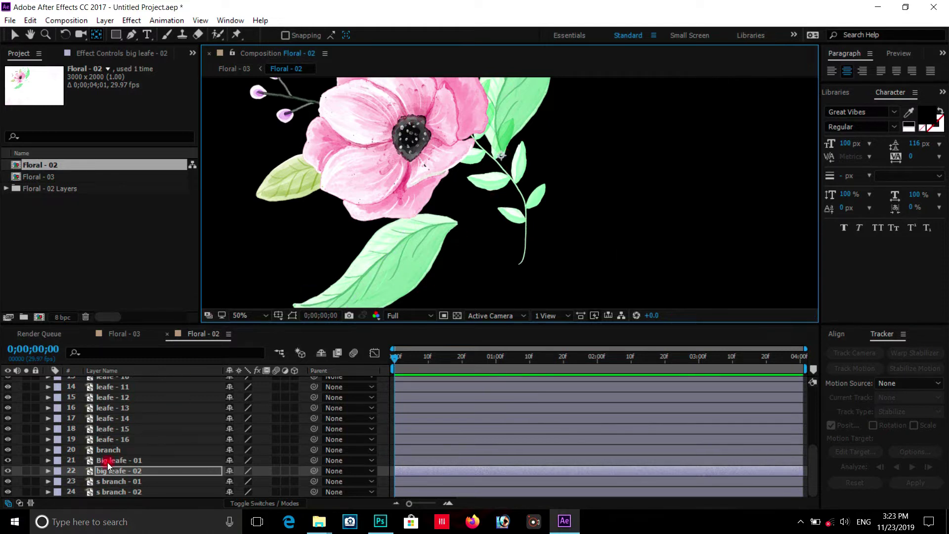
left_click(74, 461)
Step through the leafe - 16, 15, 14 and 13 layers.
left_click(544, 146)
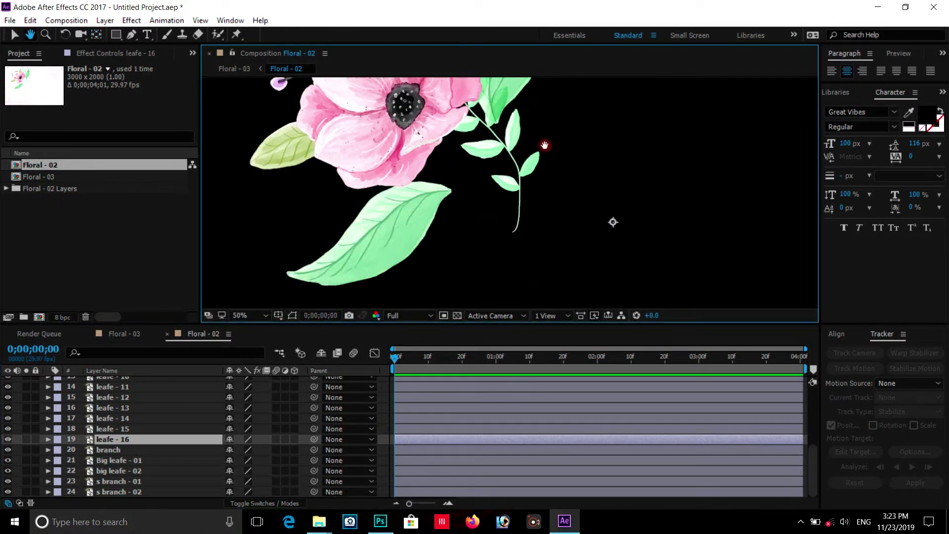
scroll(529, 254, "down", 1)
left_click(473, 168)
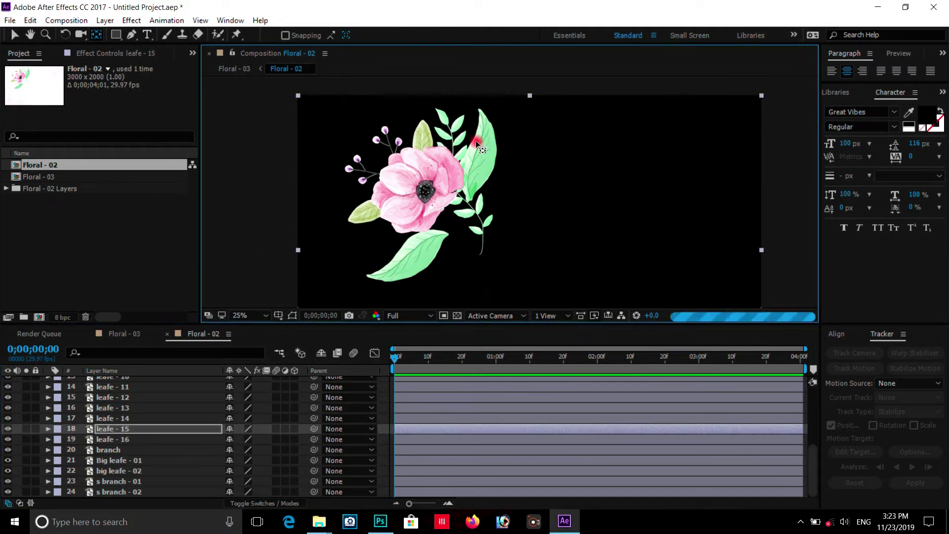
left_click(473, 168)
scroll(483, 260, "up", 5)
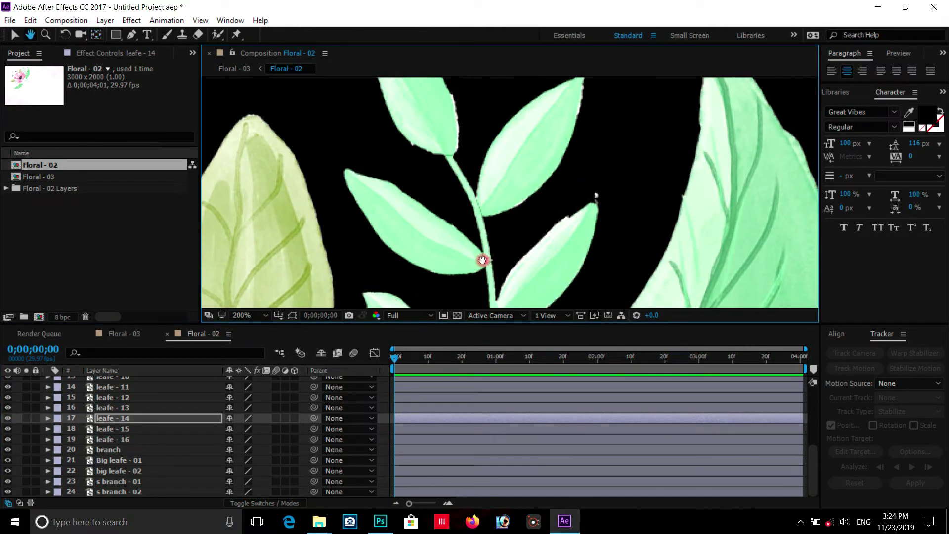
left_click(483, 265)
scroll(556, 219, "down", 4)
scroll(541, 255, "down", 2)
scroll(457, 186, "up", 6)
scroll(517, 202, "down", 4)
scroll(517, 203, "down", 2)
scroll(22, 383, "up", 4)
Hide the flower layer, select leafe - 12 and 11, and switch to the Pan Behind tool.
left_click(8, 381)
scroll(117, 445, "down", 2)
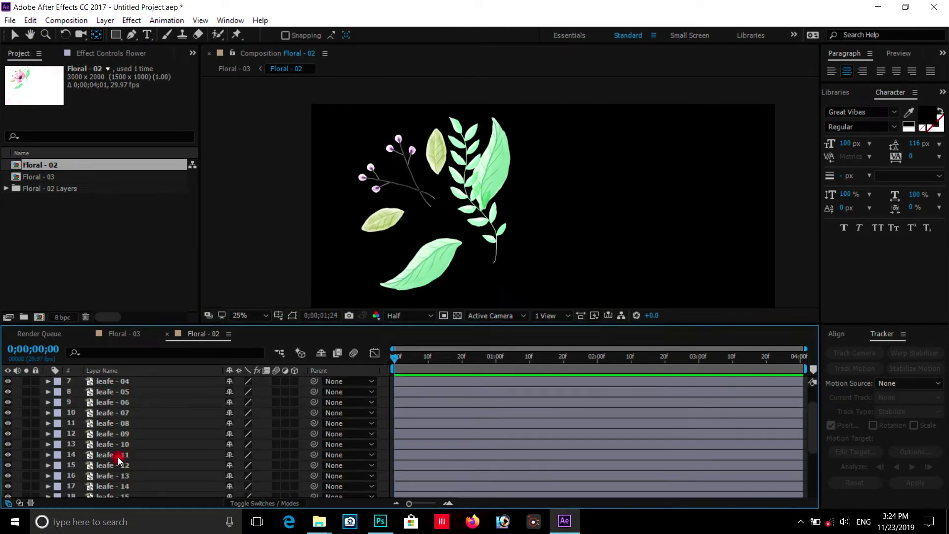
scroll(114, 419, "down", 2)
left_click(102, 402)
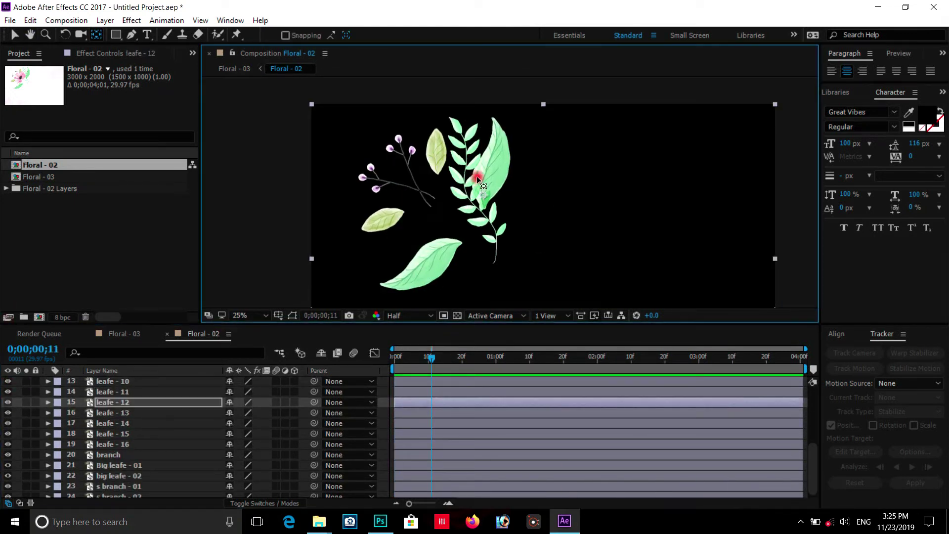
scroll(518, 262, "up", 5)
scroll(518, 262, "down", 5)
left_click(106, 391)
scroll(483, 226, "up", 4)
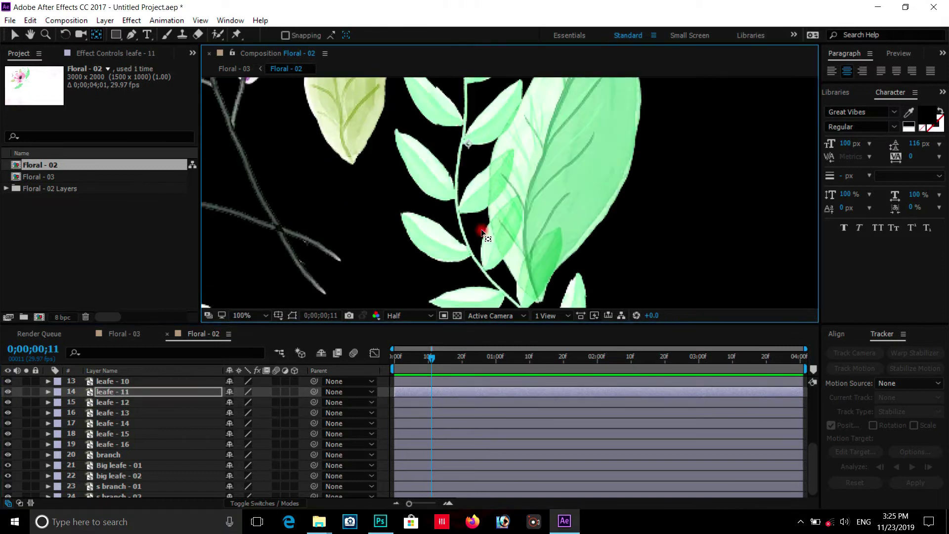
scroll(346, 257, "down", 4)
key("y")
scroll(505, 212, "up", 4)
scroll(491, 165, "down", 4)
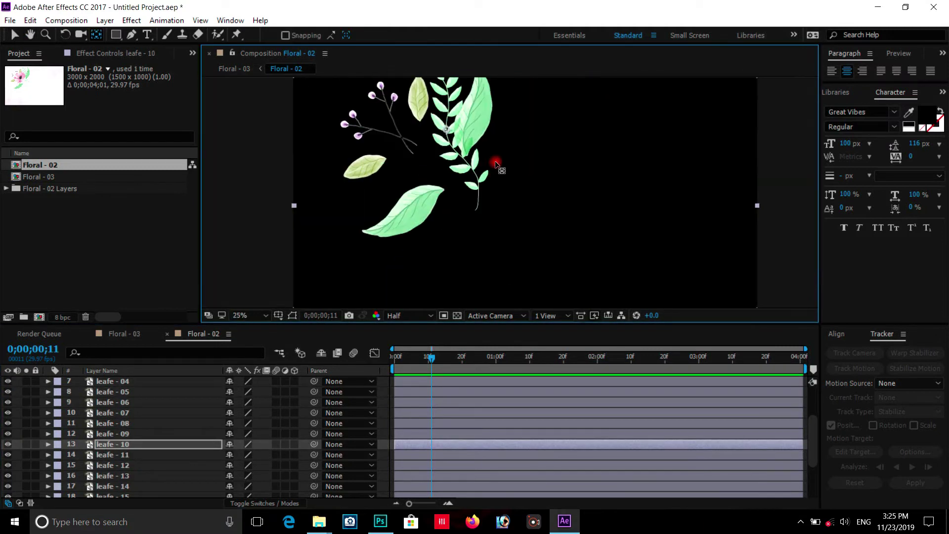
Step through leaf layers leafe - 10 down to leafe - 01.
left_click(440, 148)
scroll(440, 148, "up", 4)
scroll(423, 229, "down", 3)
left_click(115, 423)
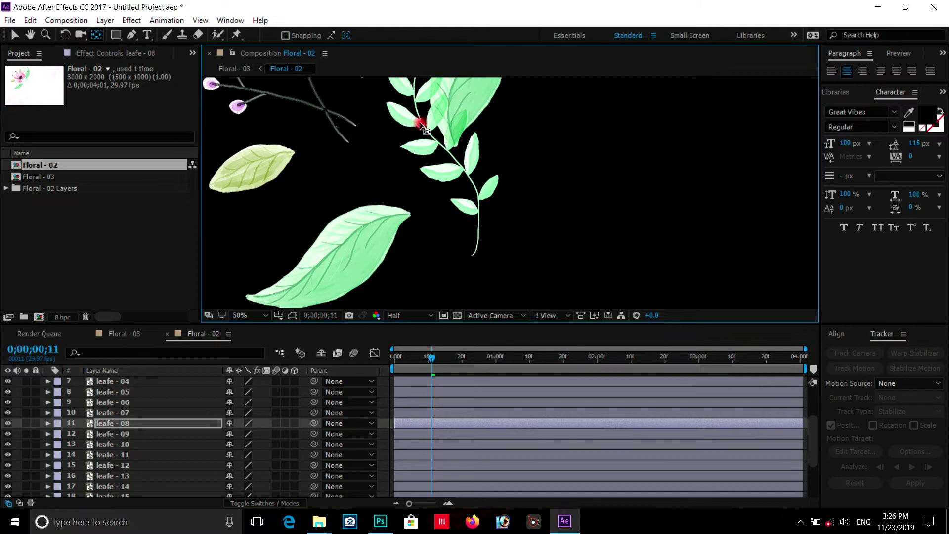
left_click_drag(475, 165, 437, 146)
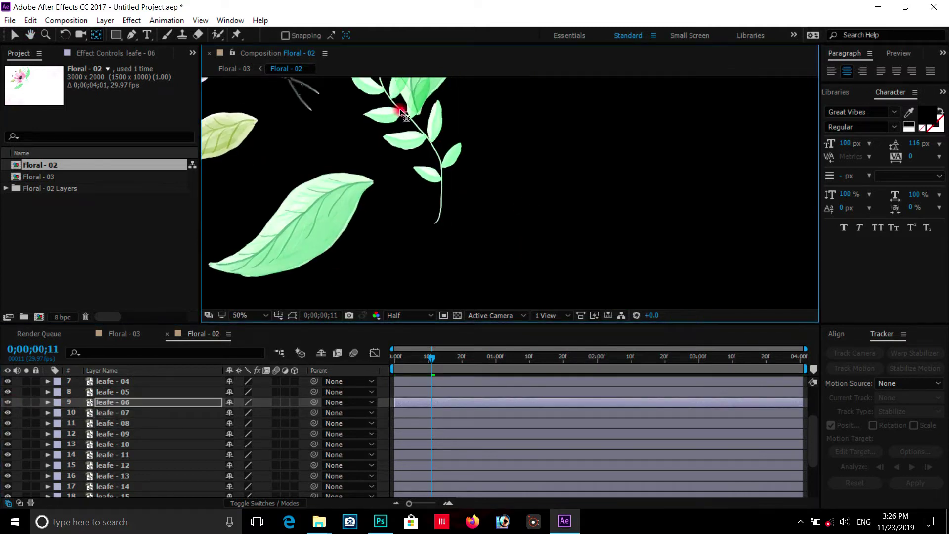
left_click(437, 131)
left_click(318, 246)
left_click(430, 140)
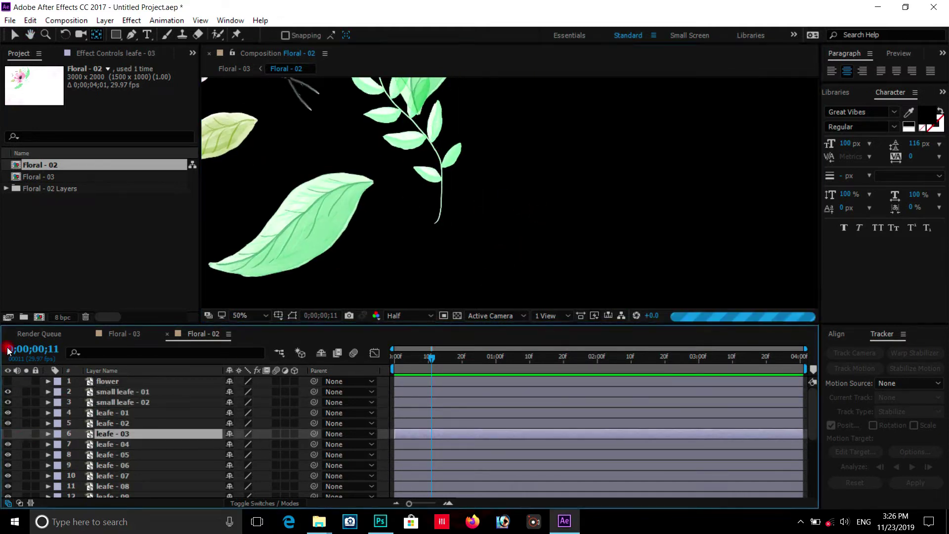
left_click(115, 419)
left_click(445, 171)
left_click(354, 148)
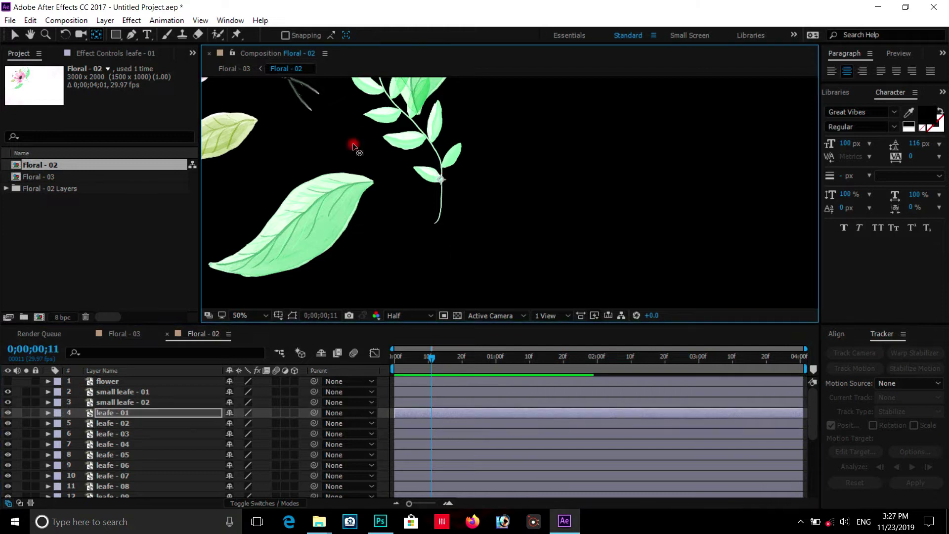
scroll(31, 454, "down", 4)
scroll(159, 434, "up", 5)
left_click_drag(400, 157, 555, 226)
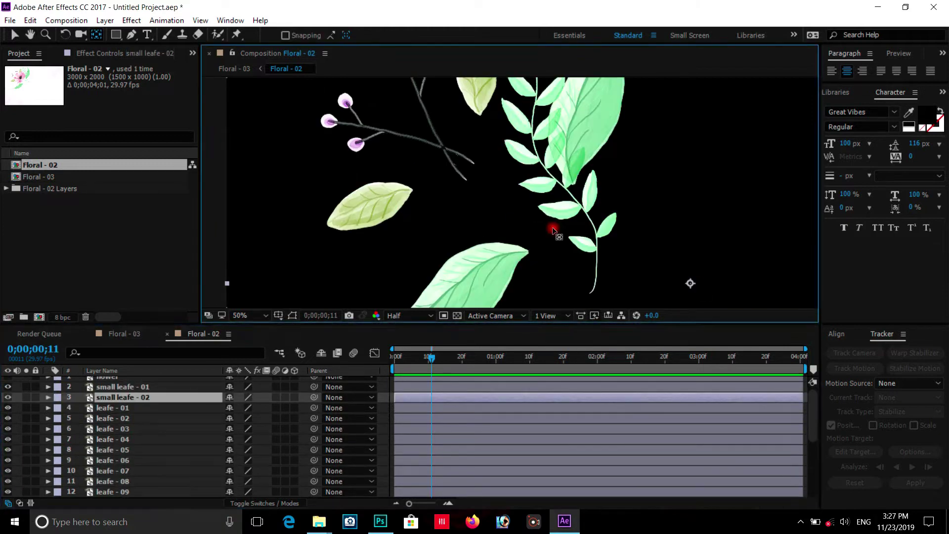
Hide the flower and both small leaf layers, go to frame 0, and select the branch layer.
left_click(718, 274)
scroll(99, 435, "up", 1)
left_click(8, 382)
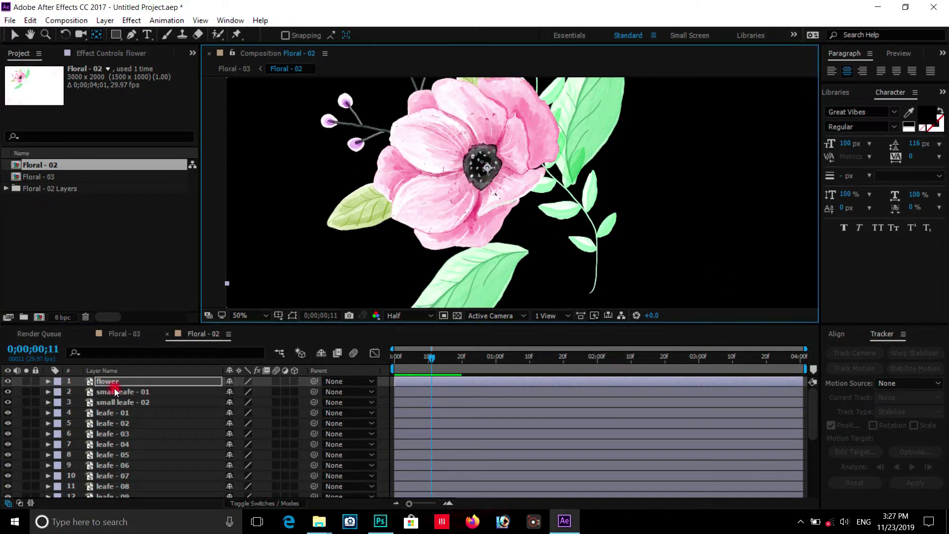
left_click(8, 381)
left_click(12, 414)
scroll(105, 470, "down", 4)
scroll(124, 435, "up", 4)
left_click_drag(8, 391, 8, 402)
key("Home")
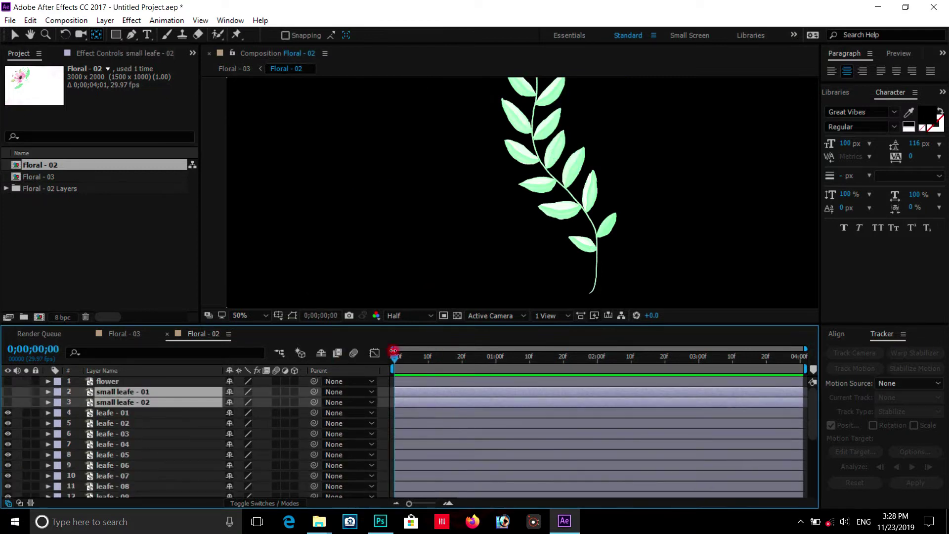
scroll(138, 447, "down", 4)
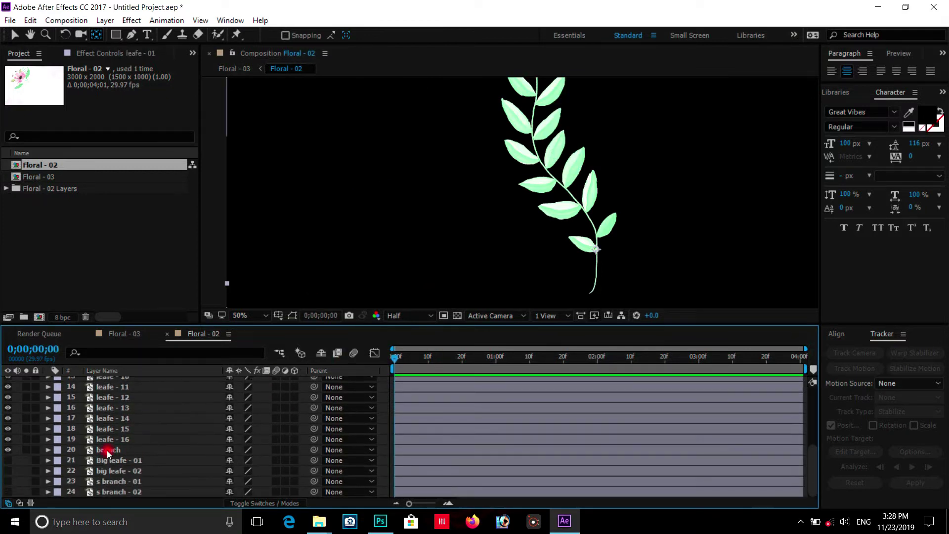
left_click(107, 451)
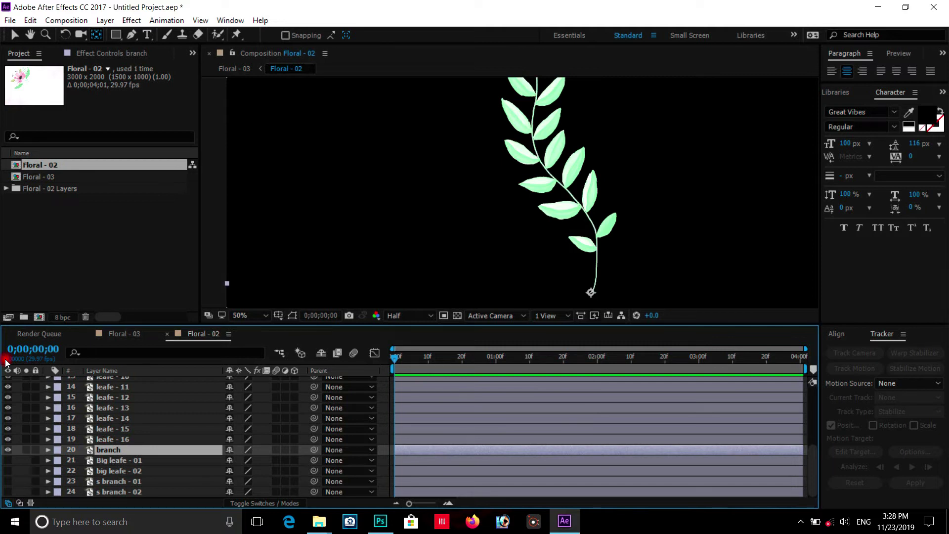
Solo the branch layer and open the Effects & Presets panel.
left_click(28, 450)
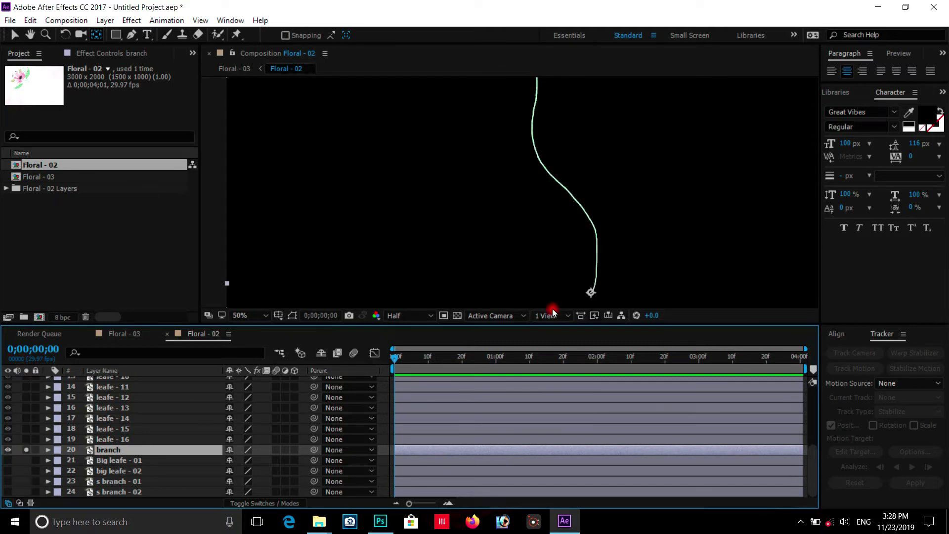
scroll(600, 254, "up", 2)
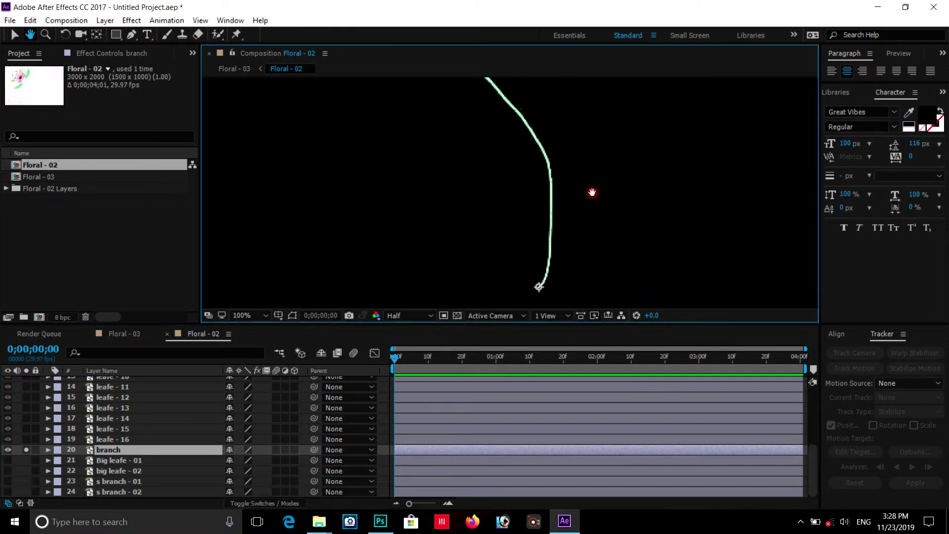
left_click(930, 55)
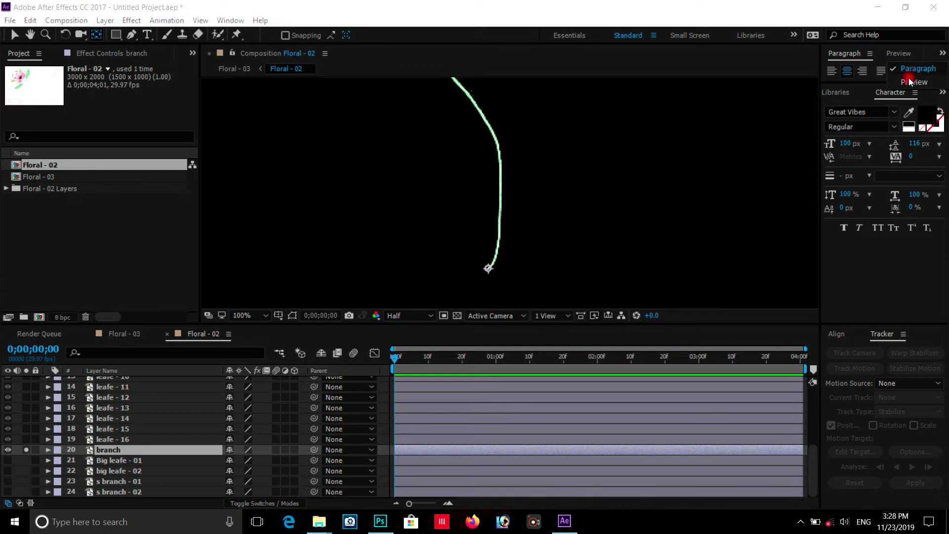
left_click(905, 54)
left_click(872, 295)
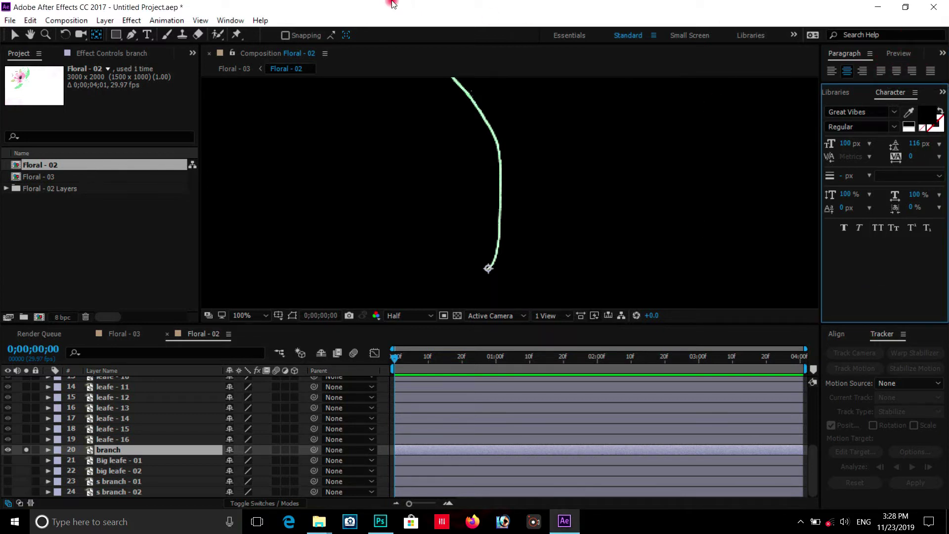
left_click(230, 20)
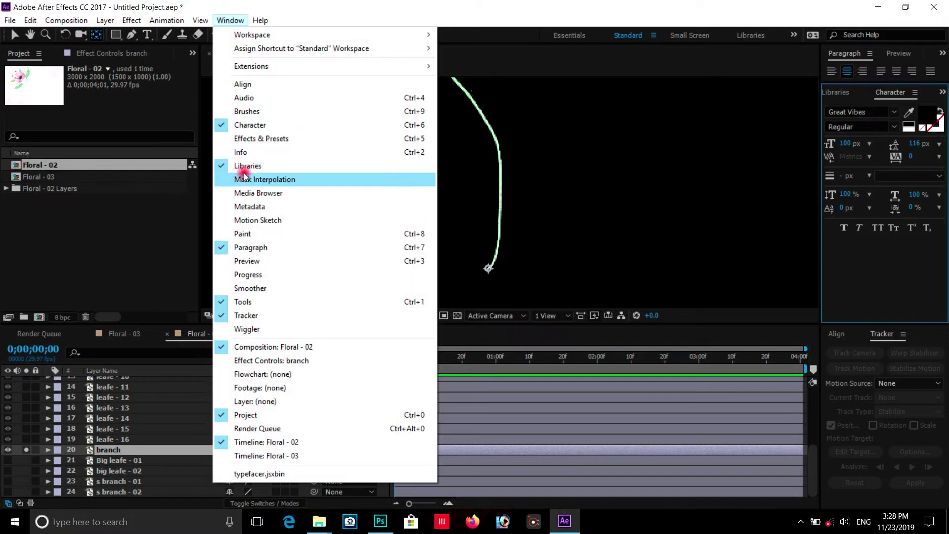
key("Return")
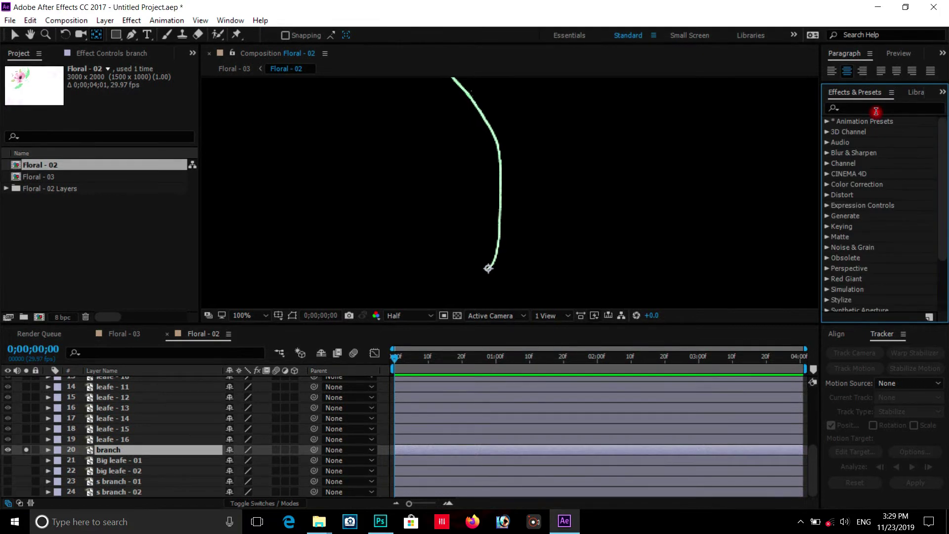
Search 'strok' and apply Stroke to branch, toggling All Masks on then off.
left_click(879, 108)
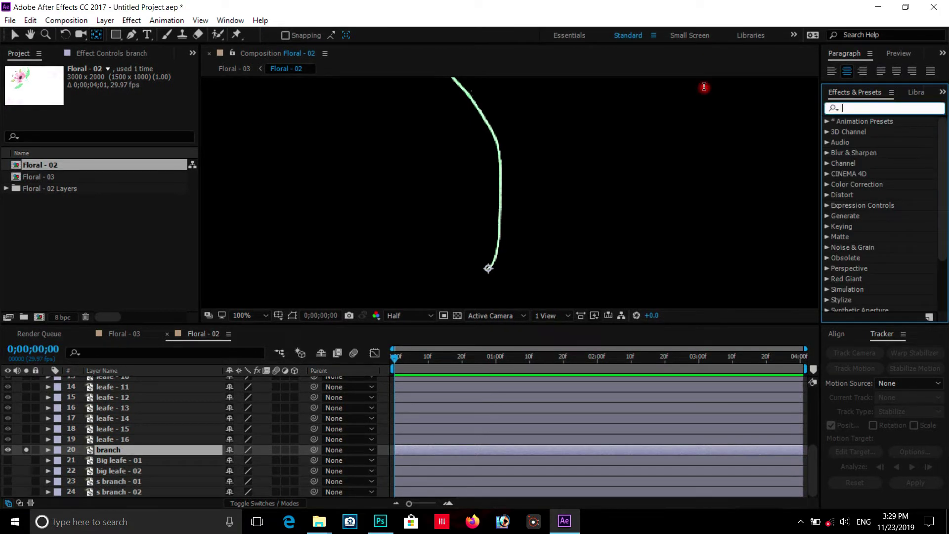
type("strok")
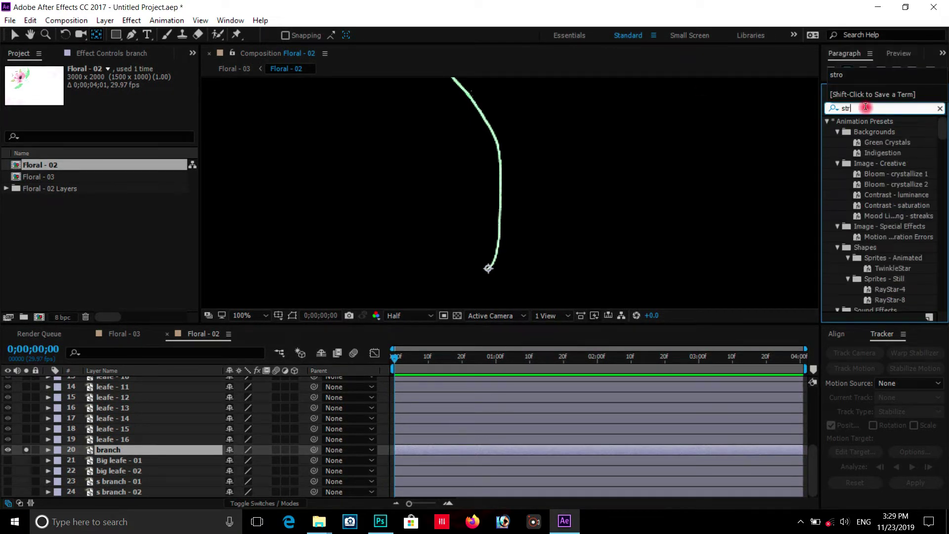
left_click_drag(862, 258, 199, 450)
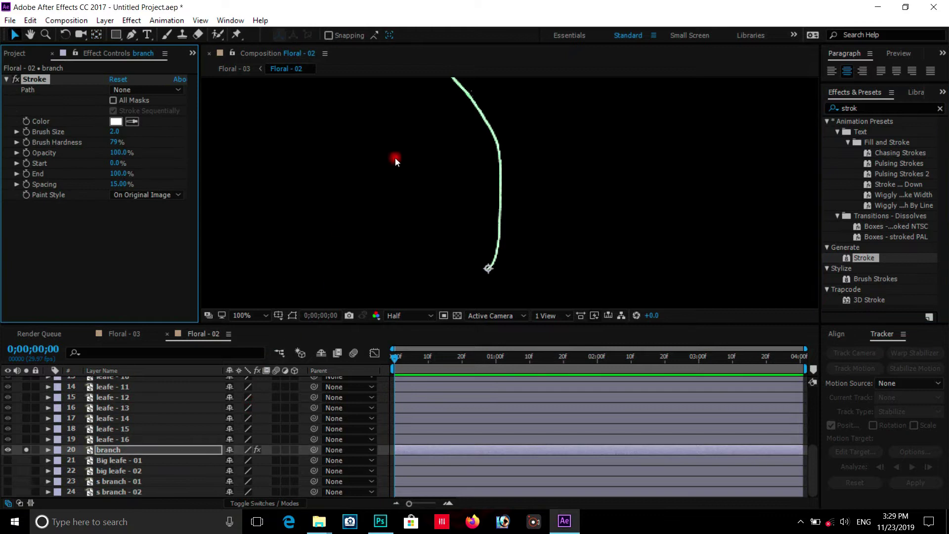
left_click(113, 101)
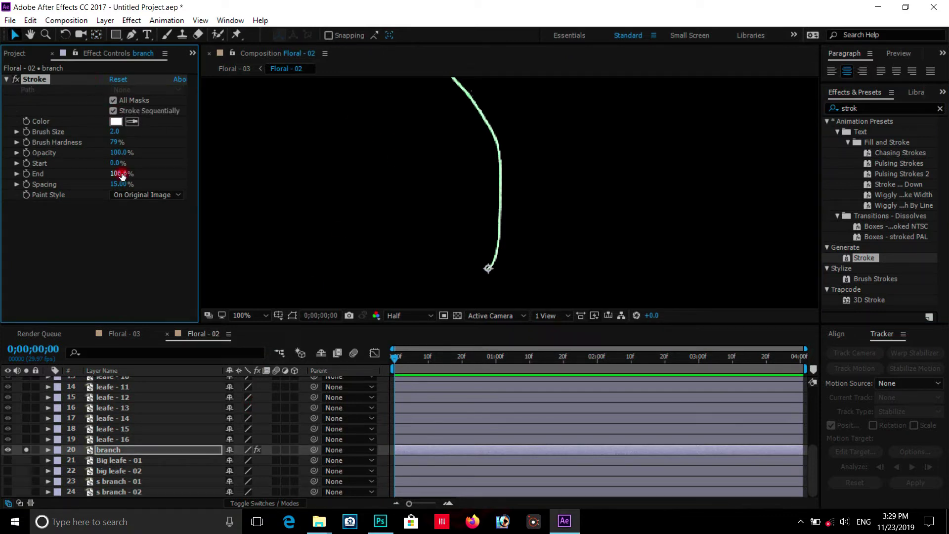
left_click(113, 101)
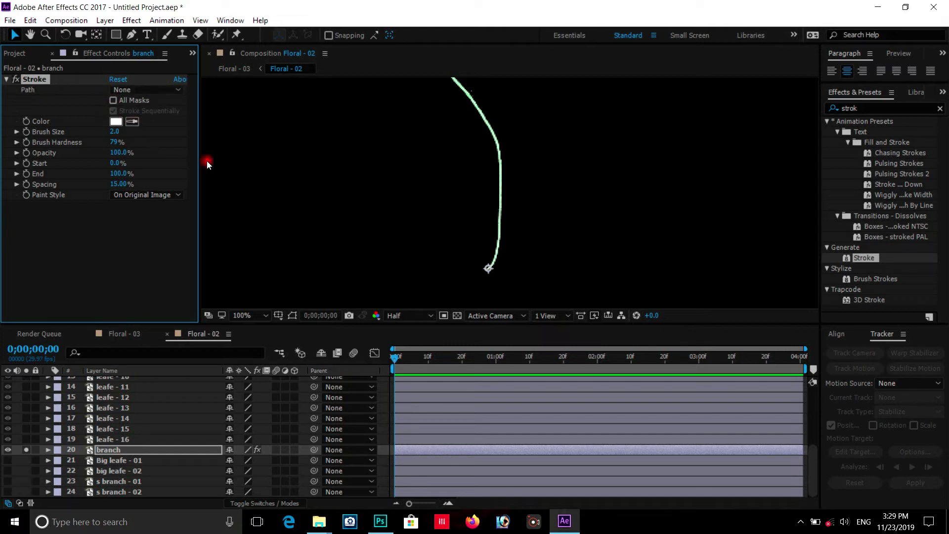
Trace a mask path with points along the branch stem on the branch layer.
left_click(132, 34)
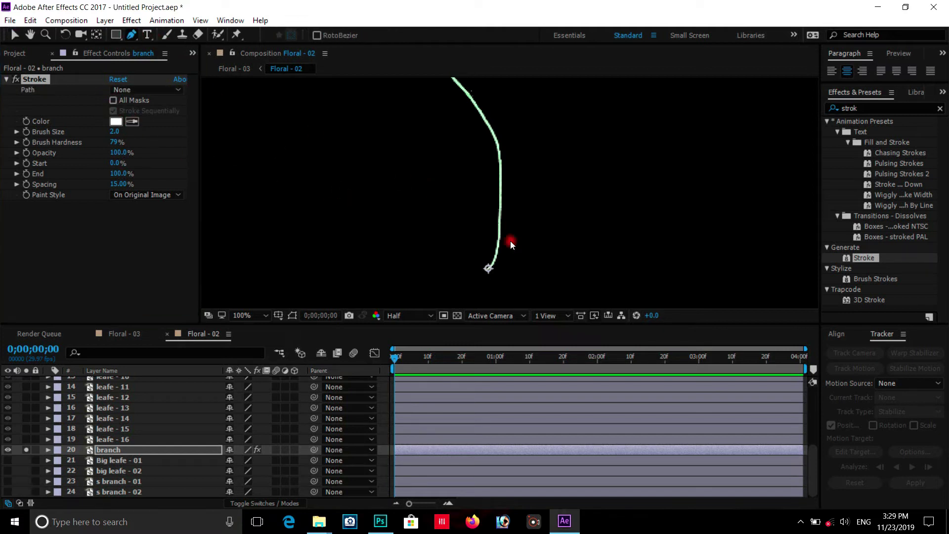
scroll(490, 269, "up", 1)
left_click_drag(491, 269, 488, 223)
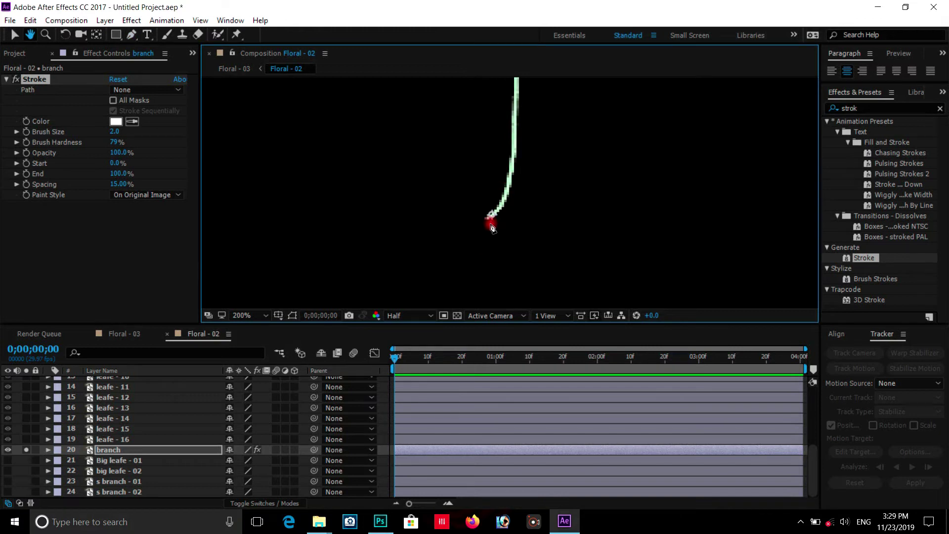
left_click(507, 186)
left_click(515, 153)
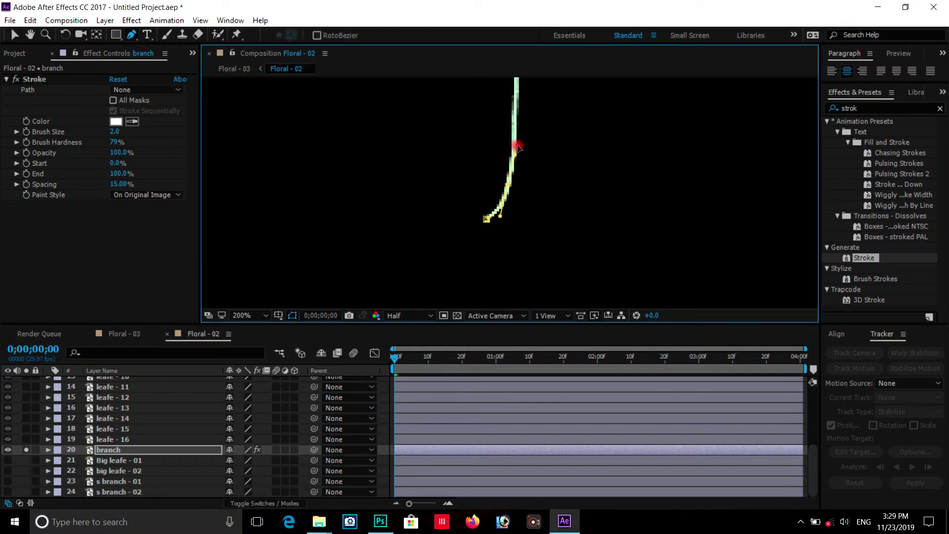
key("h")
left_click_drag(525, 140, 525, 282)
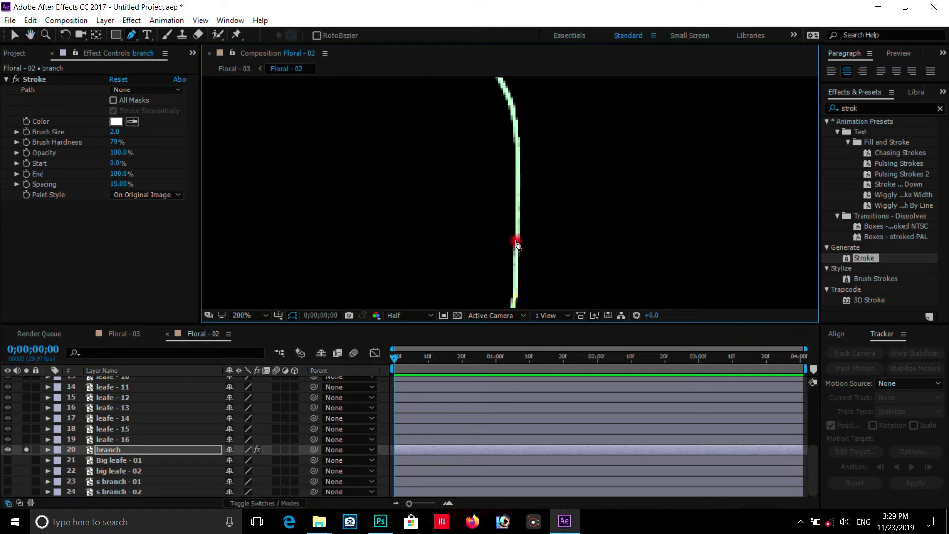
left_click(517, 221)
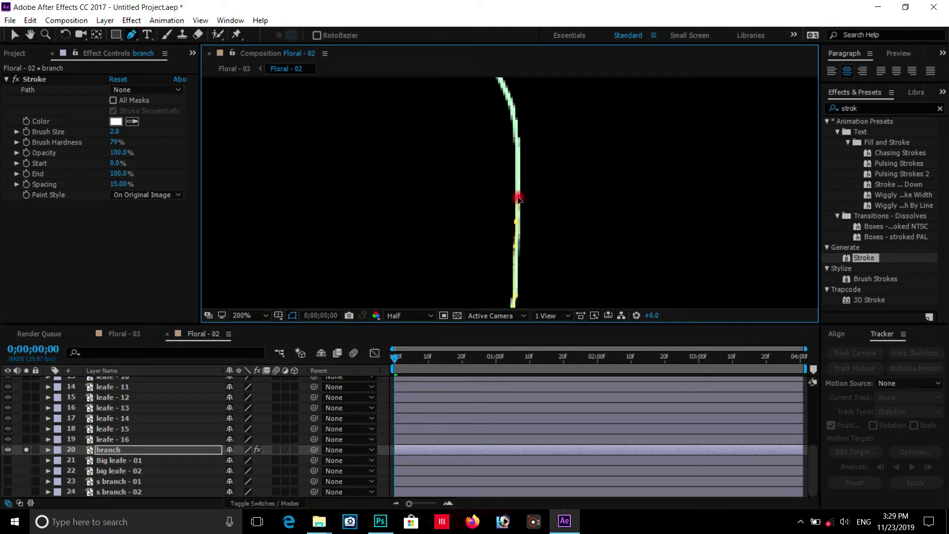
left_click(517, 199)
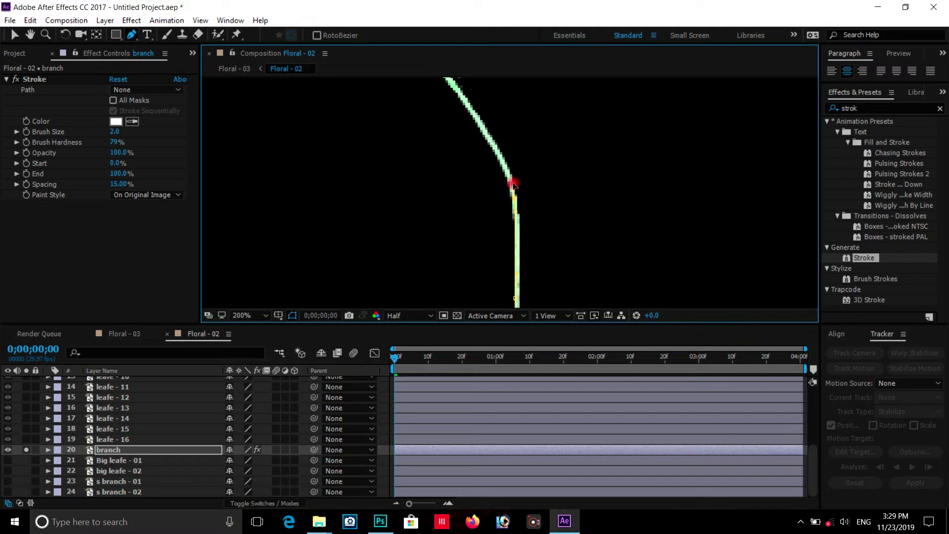
Adjust the mask path points so the path follows the branch's curve.
mouse_move(512, 177)
left_mouse_down()
mouse_move(514, 227)
mouse_move(462, 205)
left_mouse_up()
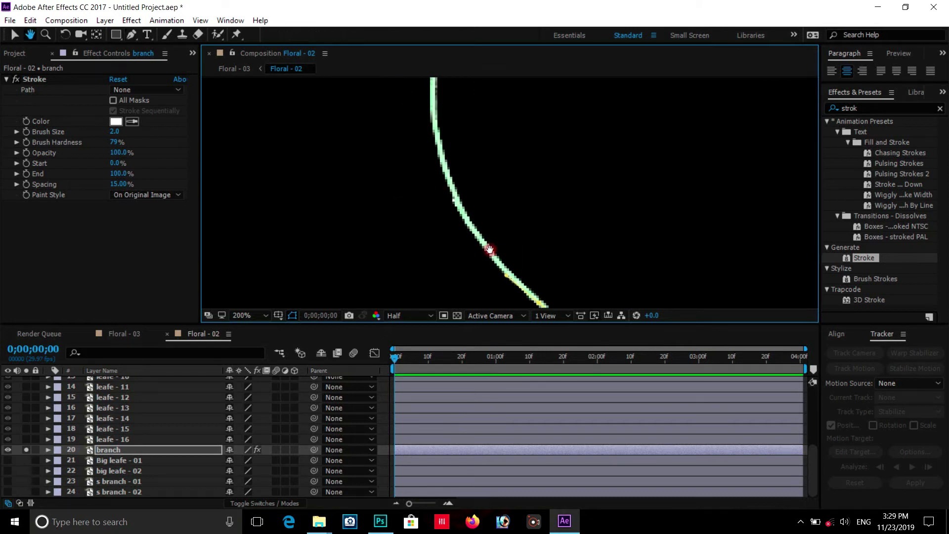
left_click_drag(462, 205, 454, 188)
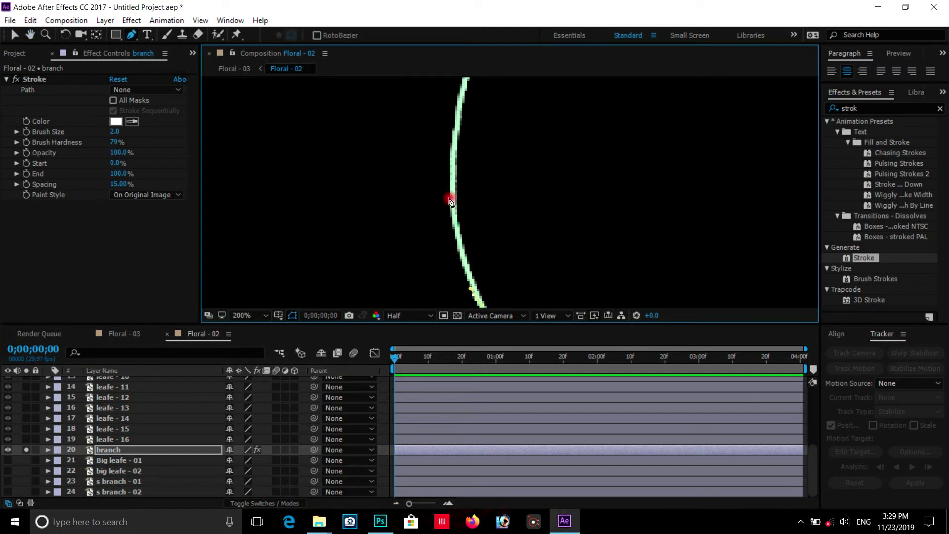
mouse_move(454, 188)
left_mouse_down()
mouse_move(457, 106)
mouse_move(459, 262)
left_mouse_up()
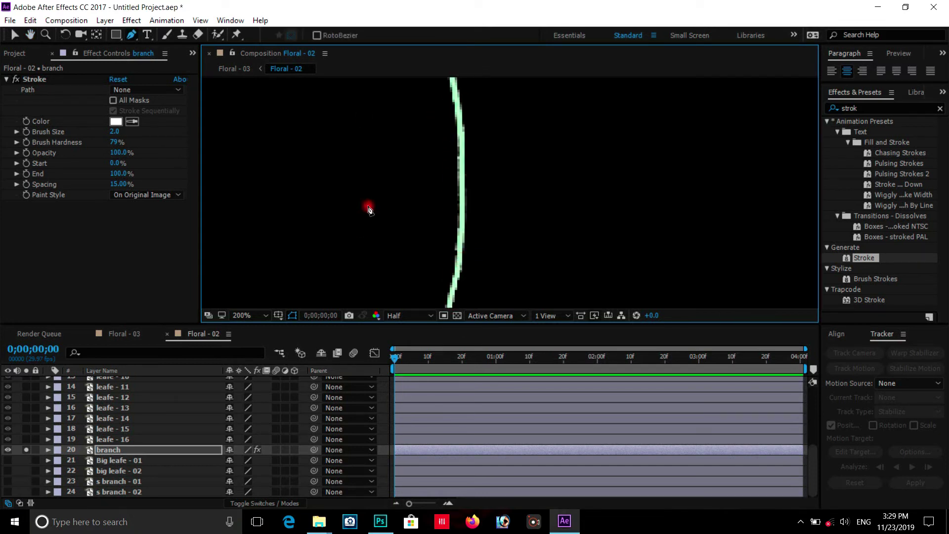
left_click_drag(461, 162, 457, 114)
mouse_move(457, 115)
left_mouse_down()
mouse_move(466, 262)
mouse_move(435, 199)
left_mouse_up()
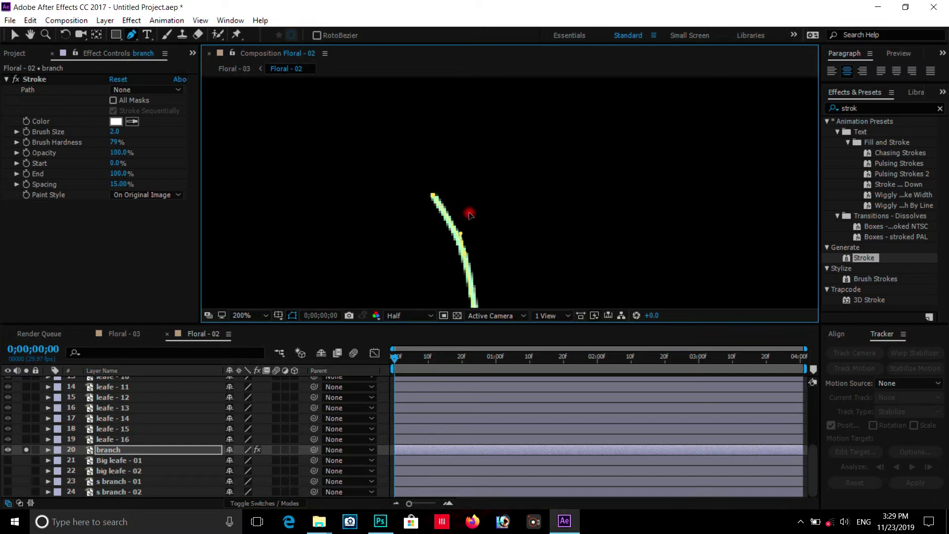
scroll(488, 210, "down", 2)
scroll(497, 184, "down", 1)
scroll(509, 180, "down", 1)
scroll(511, 198, "down", 2)
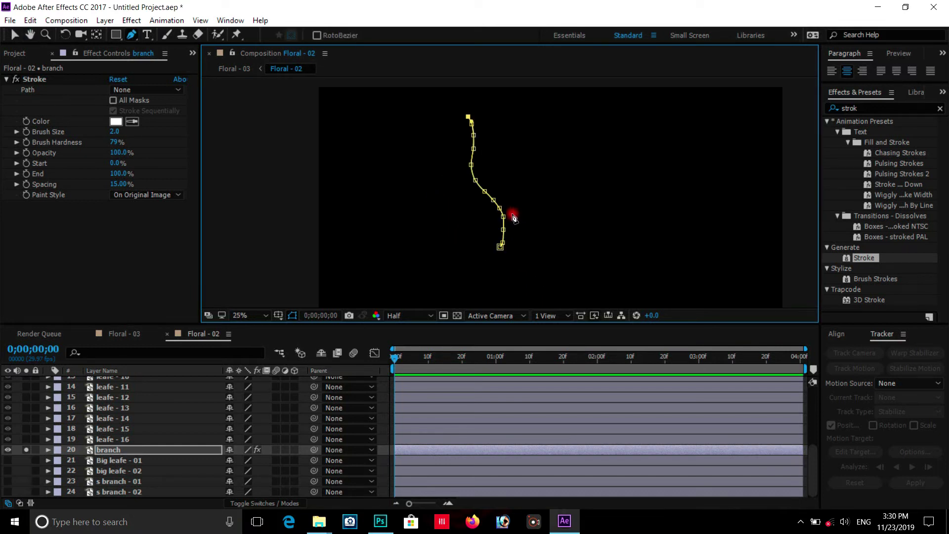
left_click_drag(524, 203, 503, 209)
key("g")
scroll(493, 191, "up", 4)
scroll(470, 182, "up", 2)
scroll(456, 191, "up", 2)
scroll(456, 191, "right", 5)
scroll(441, 178, "right", 3)
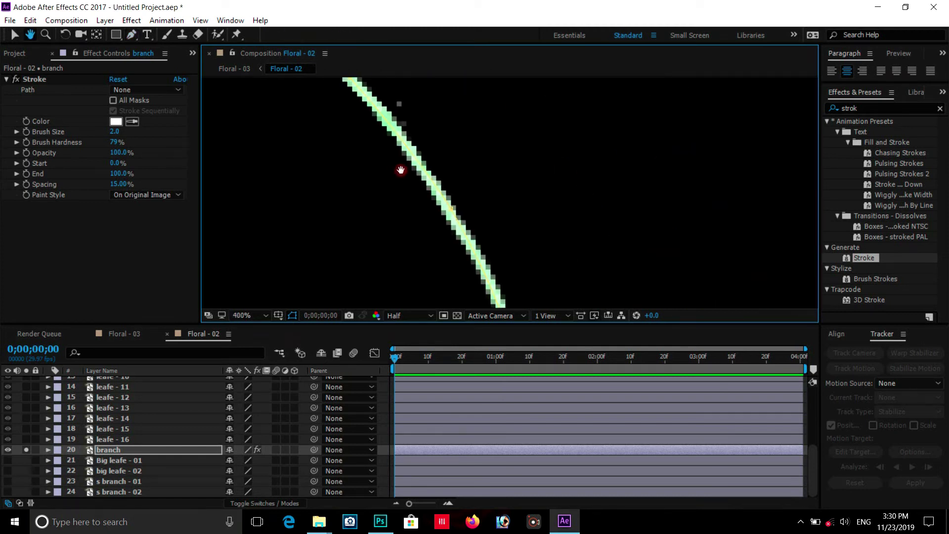
Set the Stroke to Reveal Original Image on All Masks with Brush Size 5.3.
left_click(154, 194)
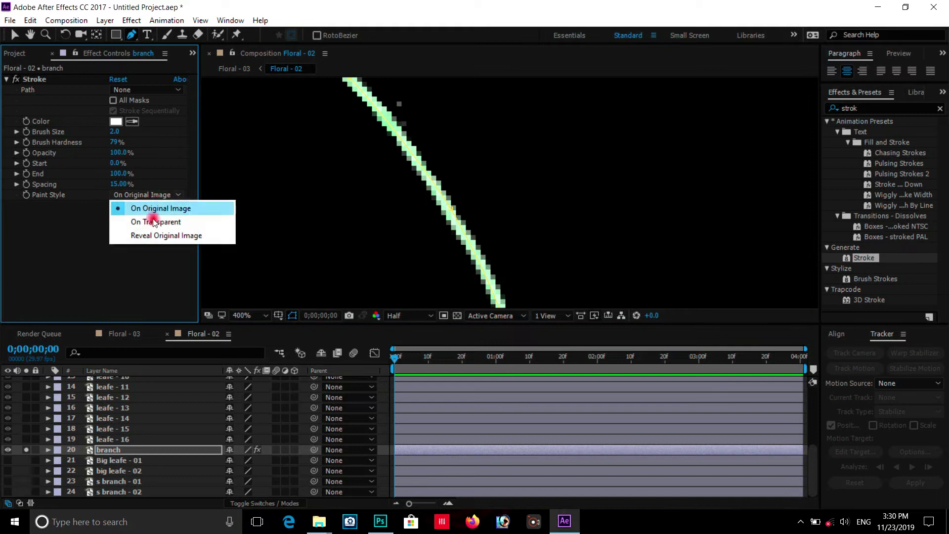
left_click(149, 233)
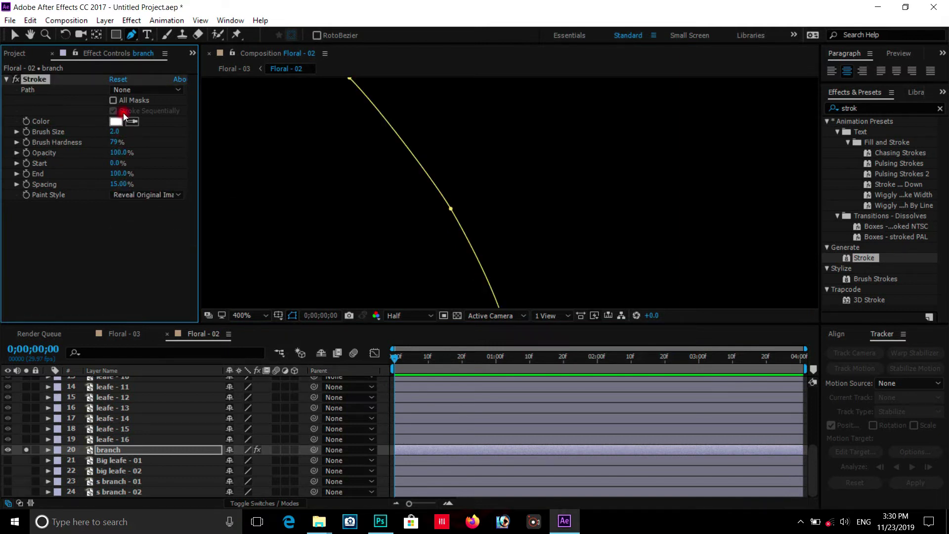
left_click(113, 99)
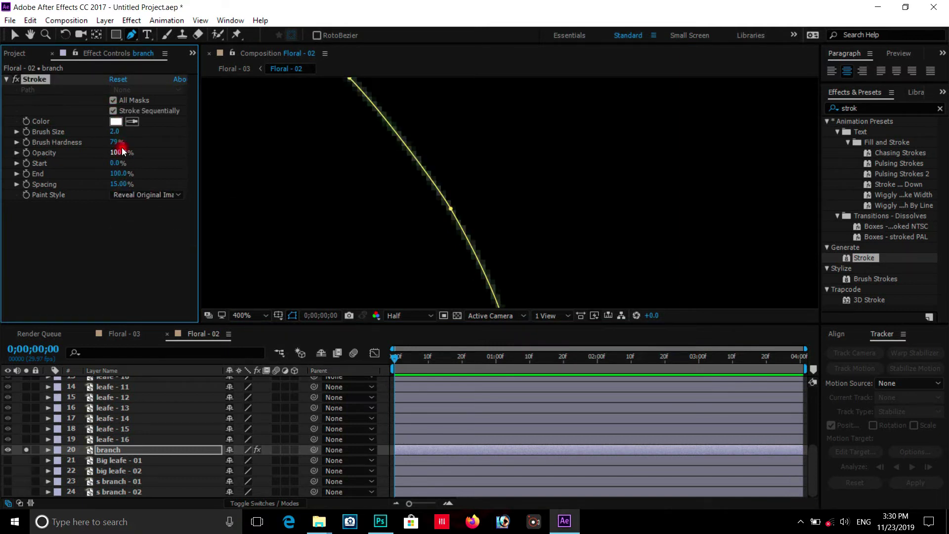
mouse_move(125, 132)
left_mouse_down()
mouse_move(138, 132)
mouse_move(128, 123)
left_mouse_up()
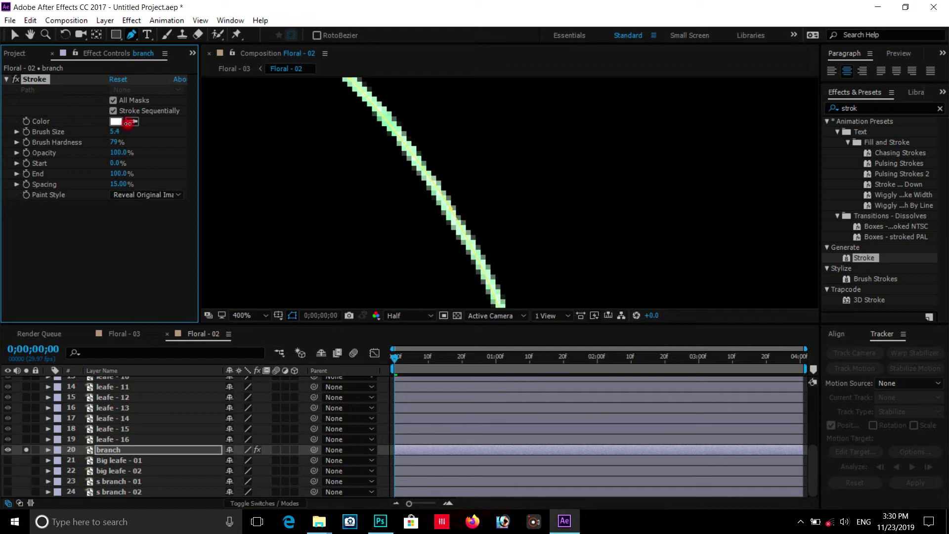
left_click_drag(128, 123, 126, 123)
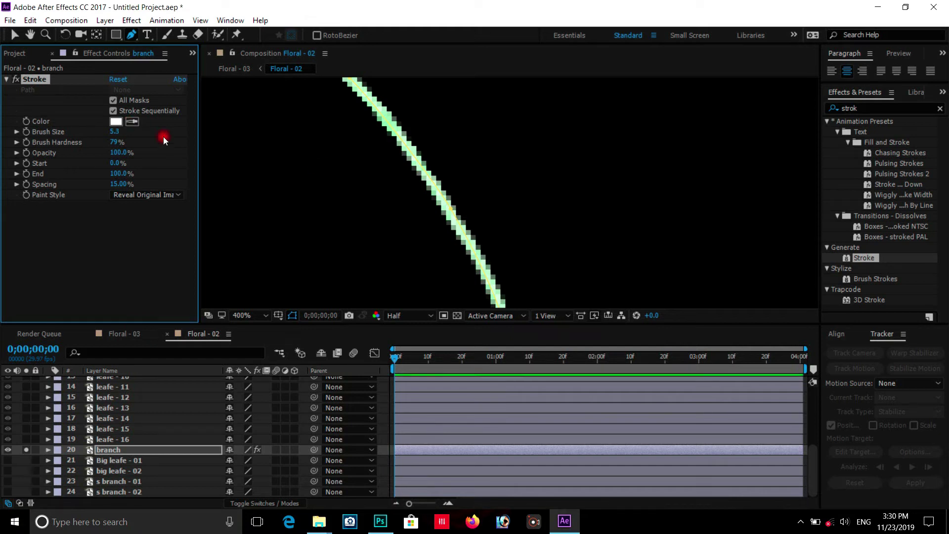
Scrub the Stroke End value down to shorten the drawn branch.
scroll(524, 203, "down", 3)
scroll(508, 212, "down", 3)
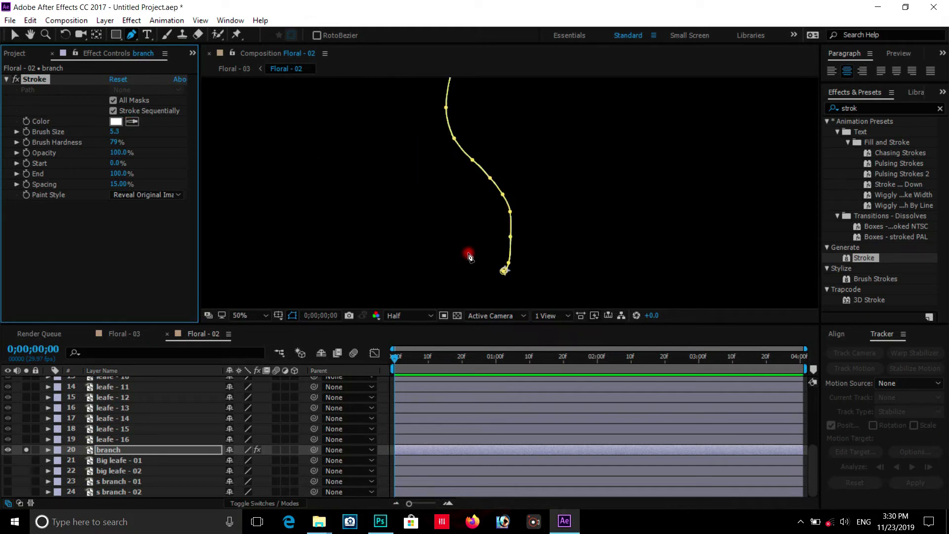
scroll(474, 254, "down", 1)
scroll(511, 232, "up", 1)
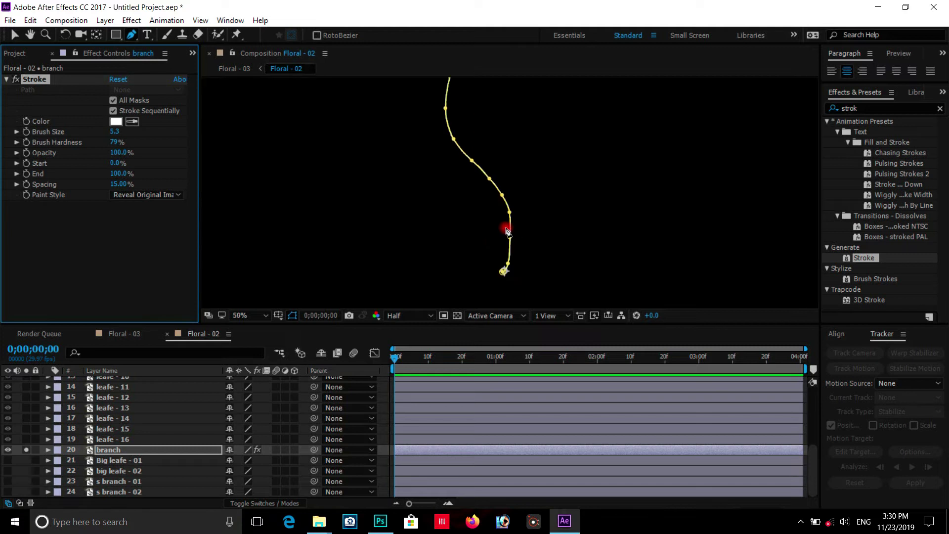
left_click_drag(511, 233, 409, 213)
left_click(121, 175)
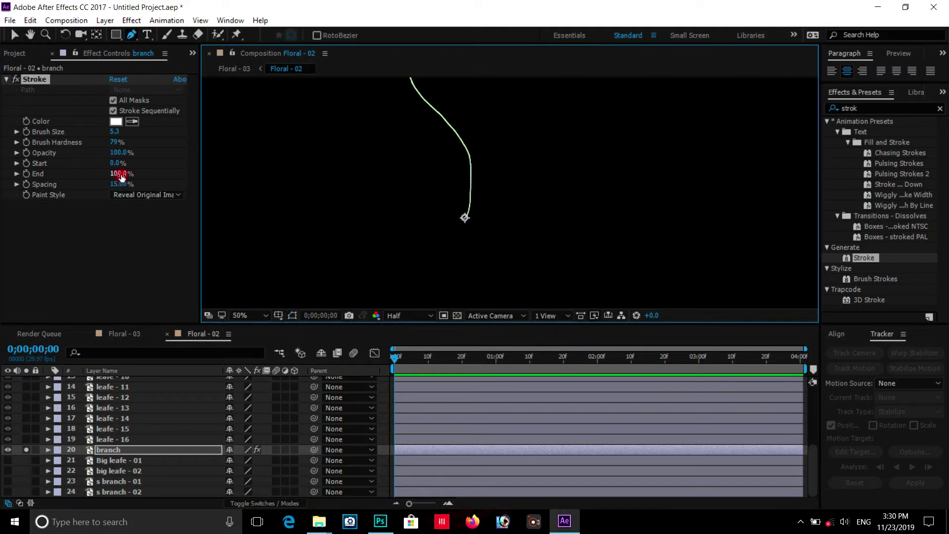
mouse_move(116, 177)
left_mouse_down()
mouse_move(3, 144)
mouse_move(53, 170)
left_mouse_up()
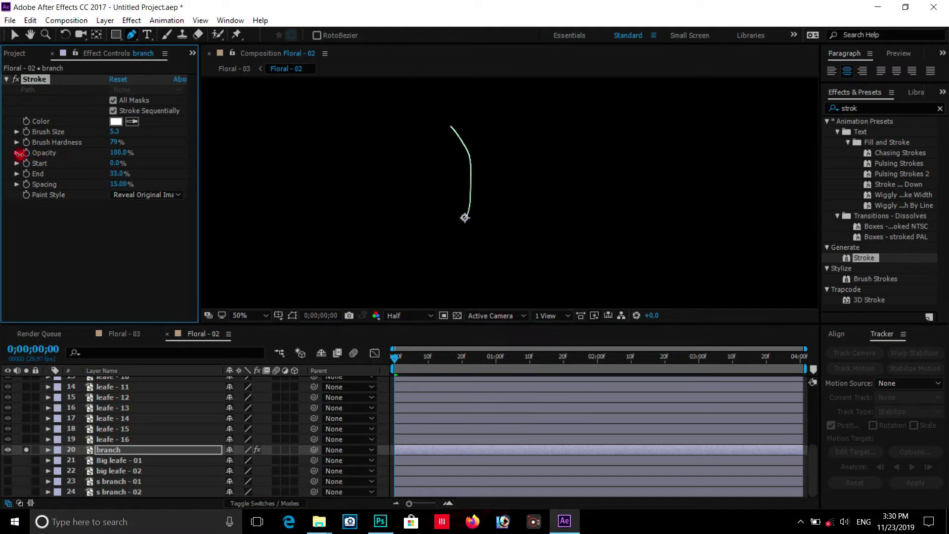
scroll(536, 218, "down", 1)
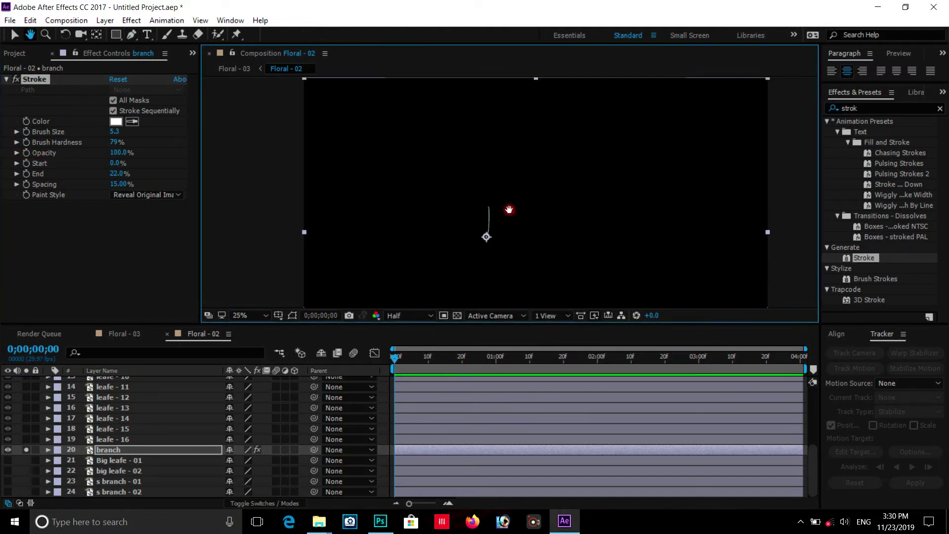
mouse_move(113, 174)
left_mouse_down()
mouse_move(139, 171)
mouse_move(99, 163)
left_mouse_up()
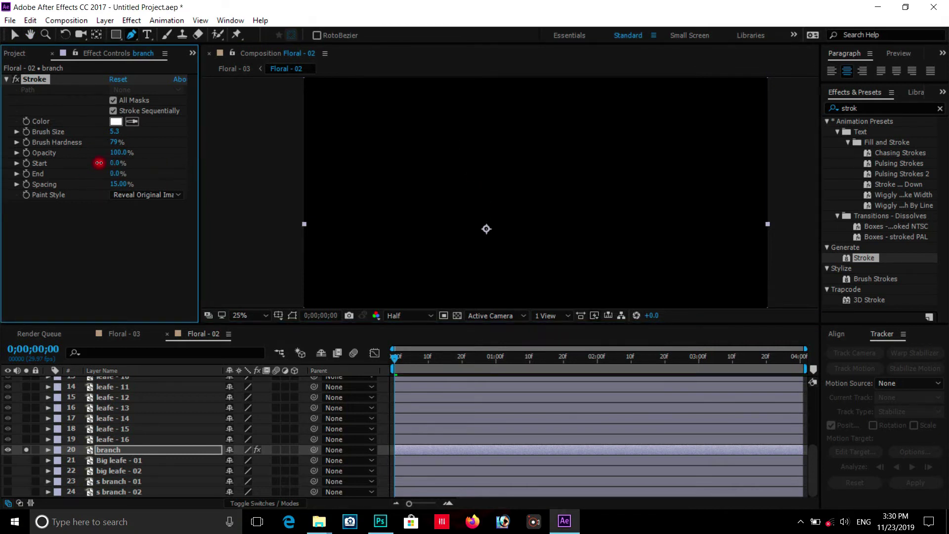
Keyframe the Stroke End at 0% at the start and 98% at one second.
left_click(26, 174)
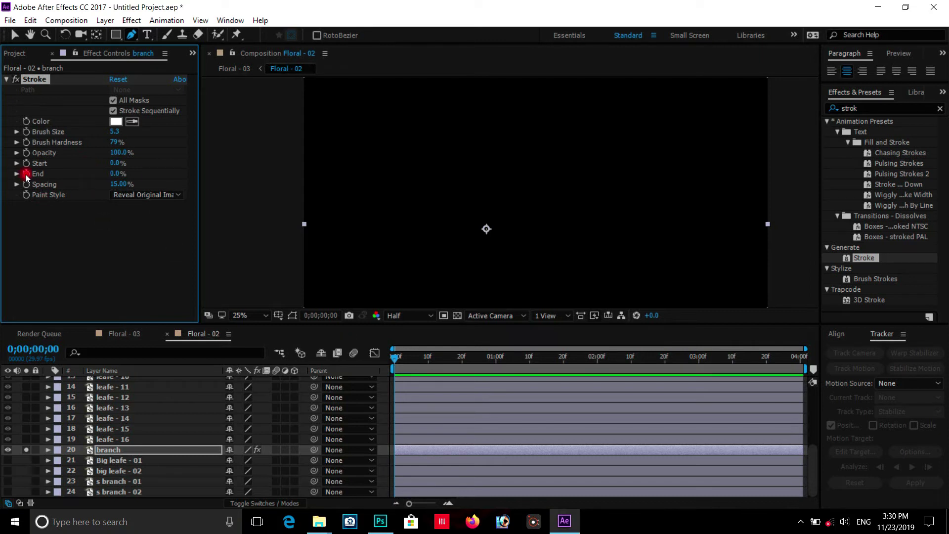
left_click(25, 173)
left_click_drag(397, 358, 417, 358)
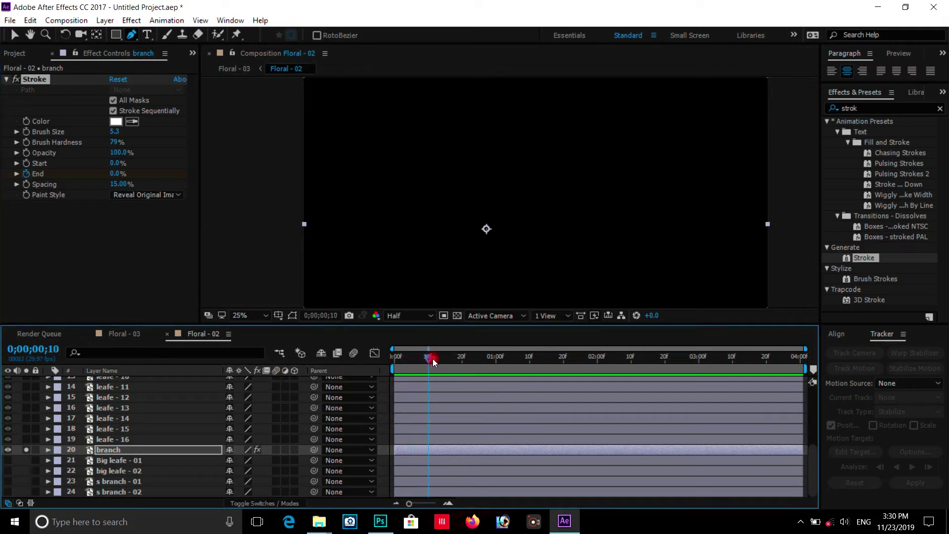
left_click_drag(445, 357, 475, 359)
left_click_drag(497, 362, 496, 362)
left_click_drag(116, 173, 392, 170)
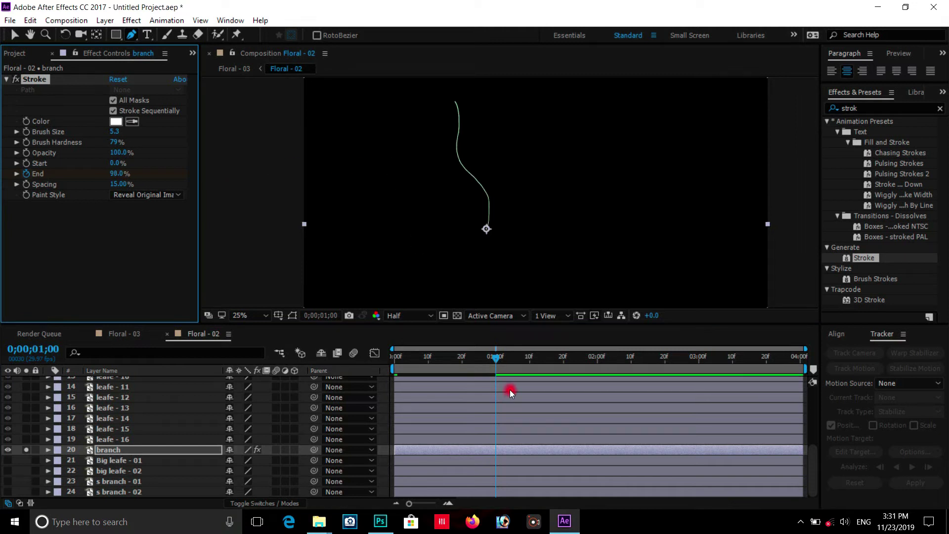
Apply Easy Ease to both End keyframes and preview the growing branch.
key("u")
left_click_drag(509, 463, 391, 472)
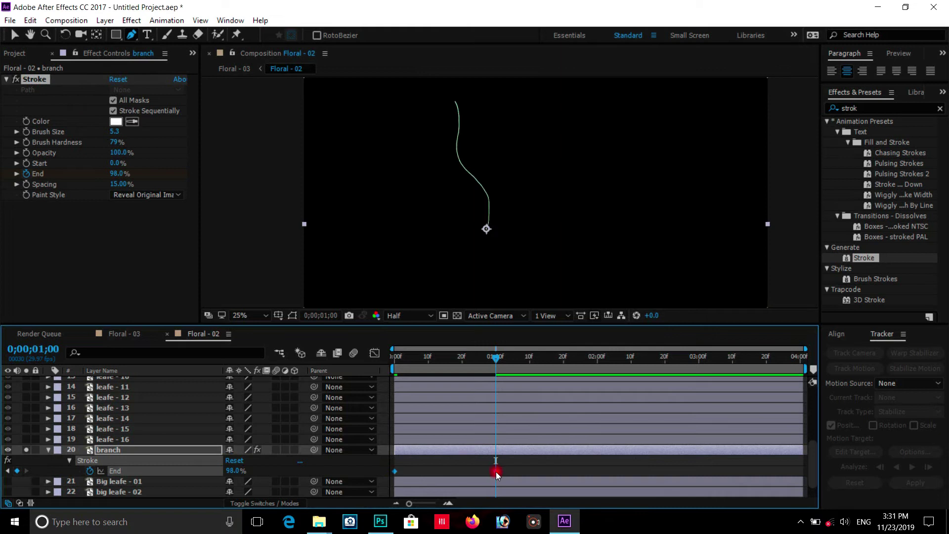
right_click(496, 472)
mouse_move(549, 463)
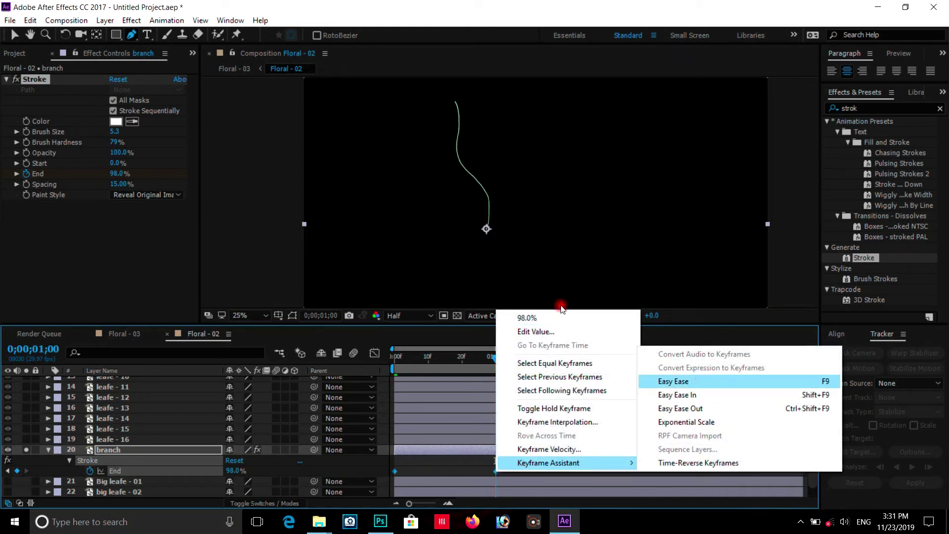
key("Return")
left_click(398, 357)
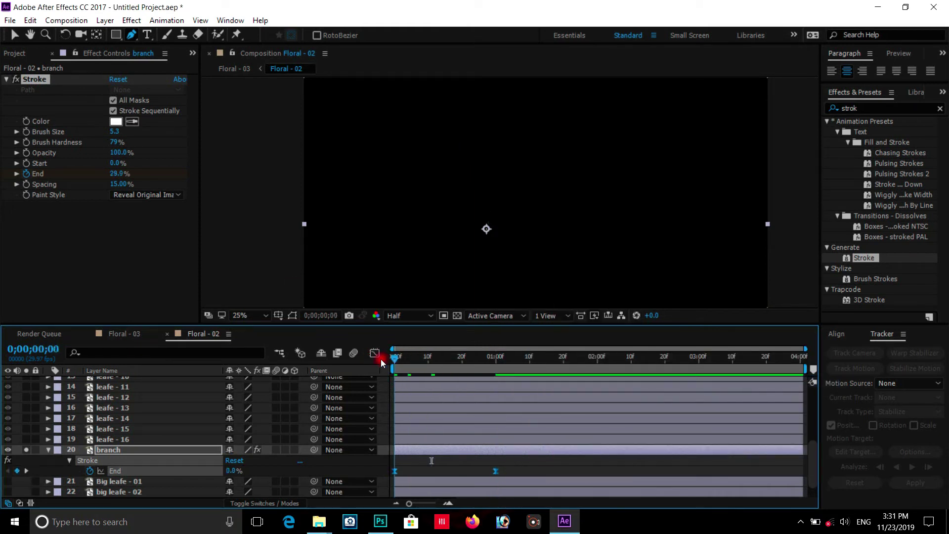
key("v")
key("space")
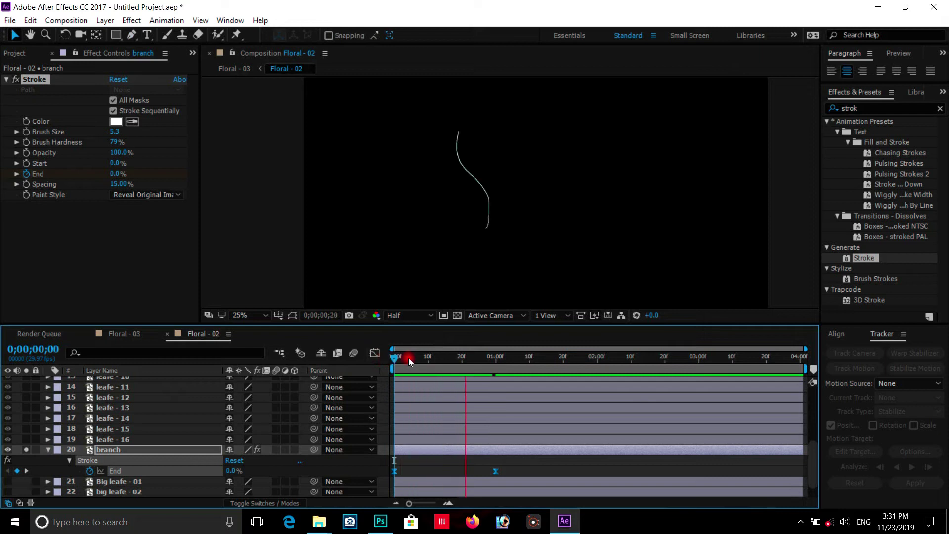
key("space")
key("space")
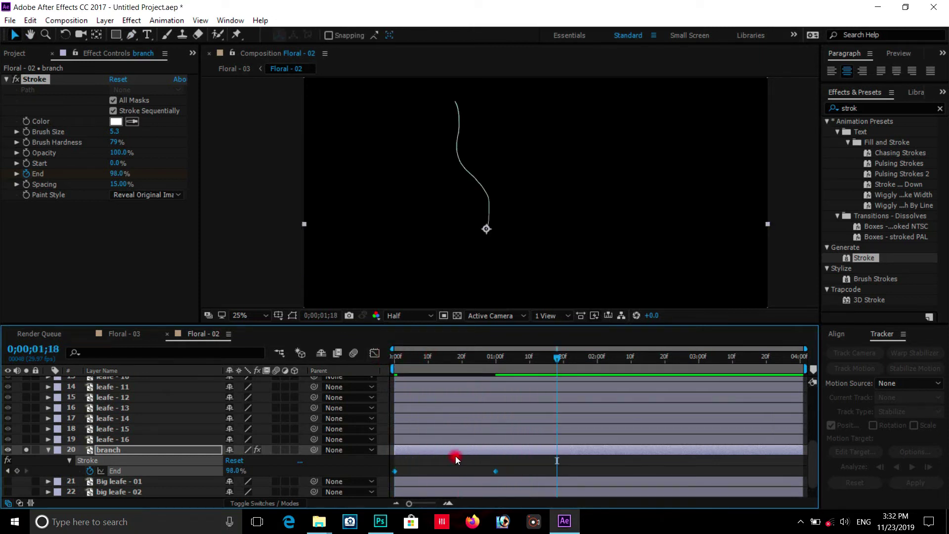
Reapply Easy Ease (F9) to the End keyframes and preview again from the first frame.
right_click(499, 469)
mouse_move(539, 462)
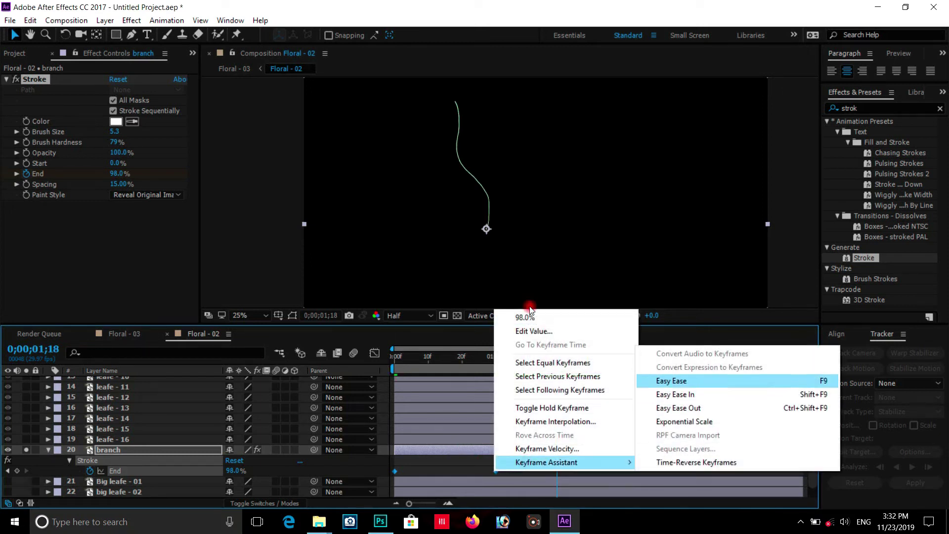
key("F9")
left_click_drag(417, 357, 391, 356)
key("space")
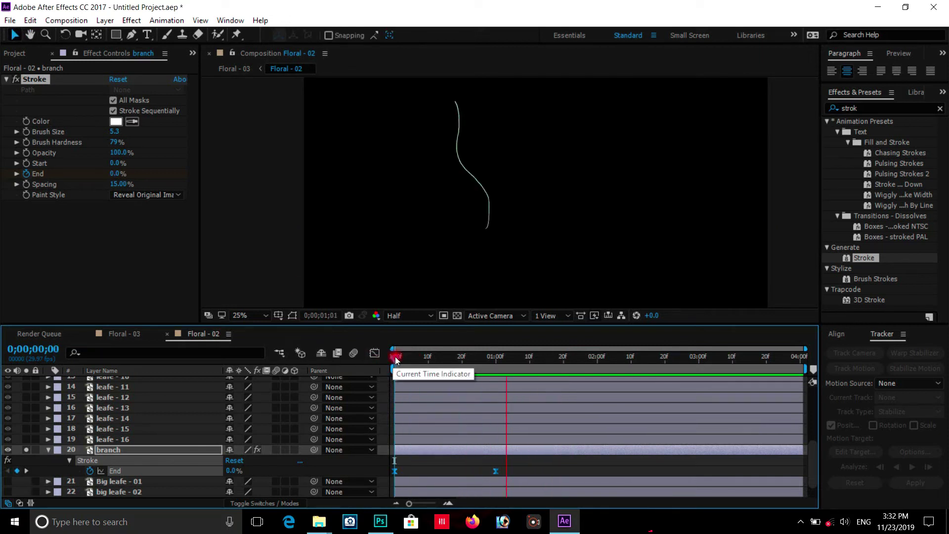
key("space")
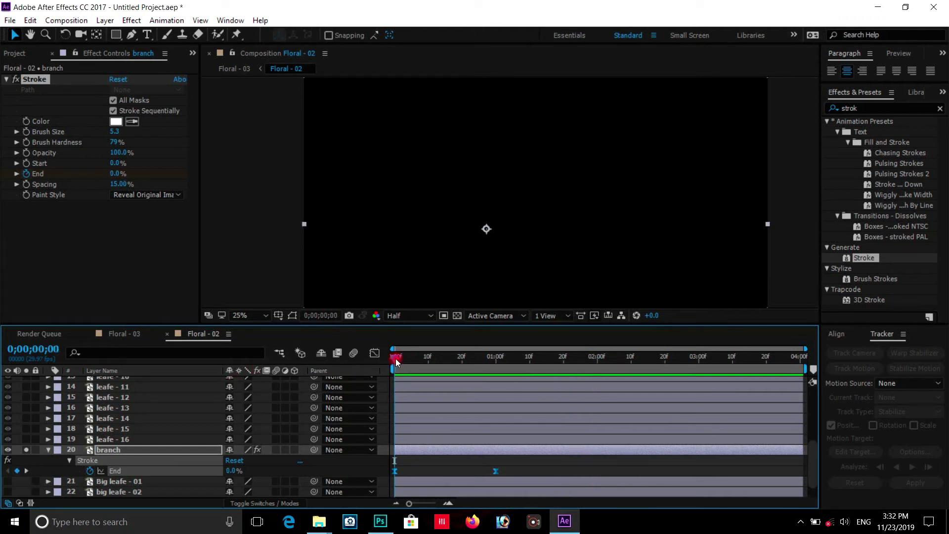
At frame 9, select leaf layers leafe - 01 and leafe - 02 and centre the lower leaves.
mouse_move(406, 359)
left_mouse_down()
mouse_move(397, 357)
mouse_move(424, 362)
left_mouse_up()
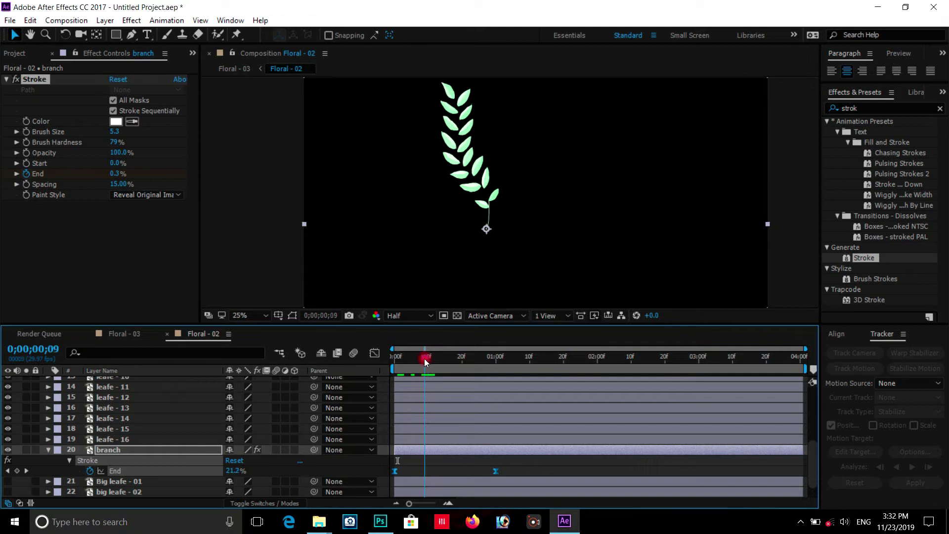
left_click(111, 440)
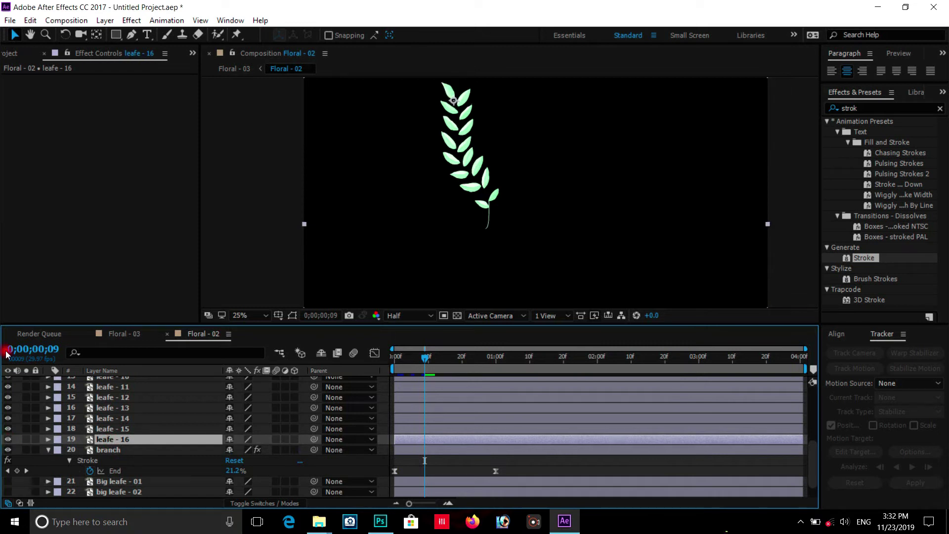
scroll(136, 420, "up", 3)
scroll(135, 420, "up", 2)
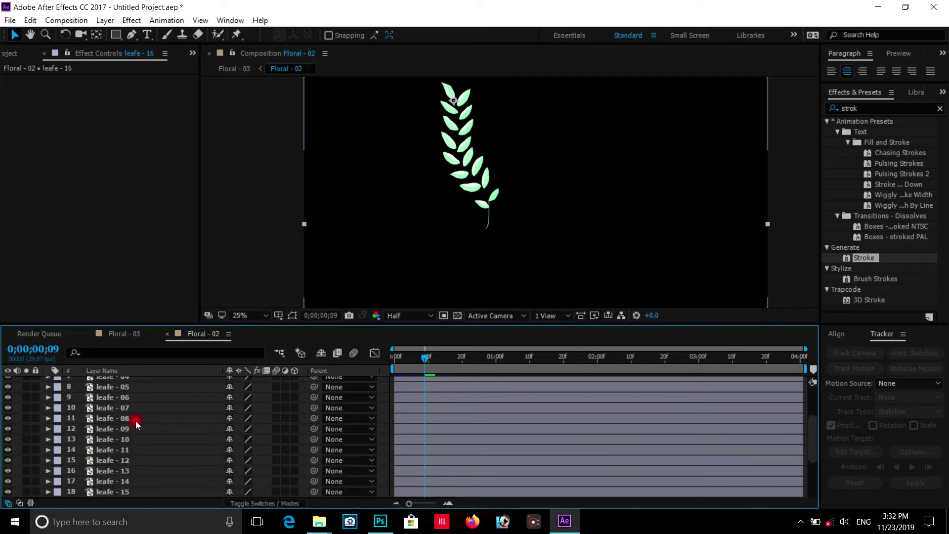
left_click(124, 412)
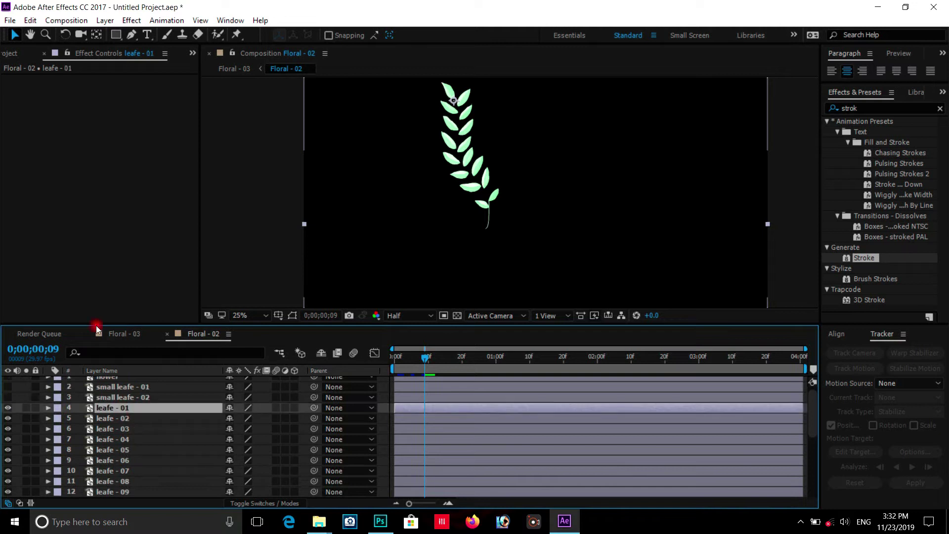
left_click(121, 420, "shift")
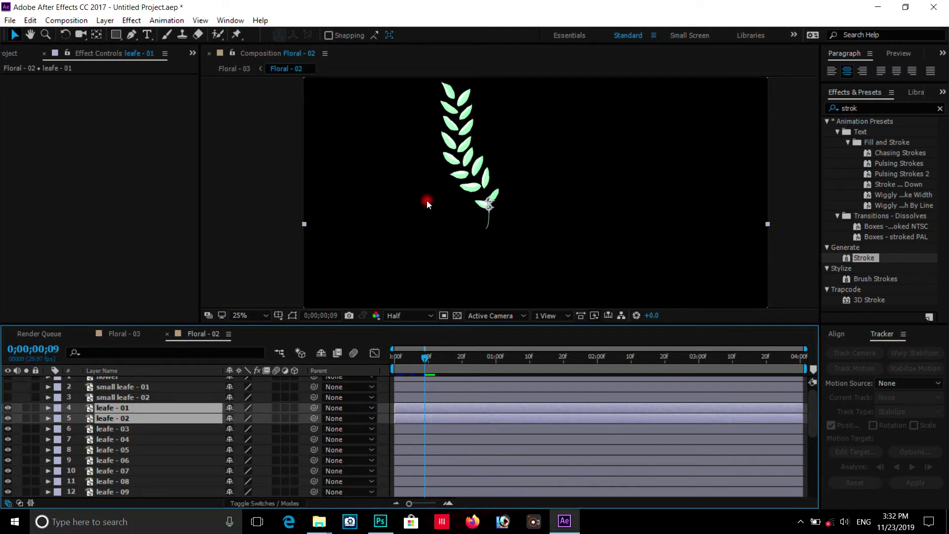
scroll(452, 198, "up", 4)
left_click_drag(453, 197, 524, 157)
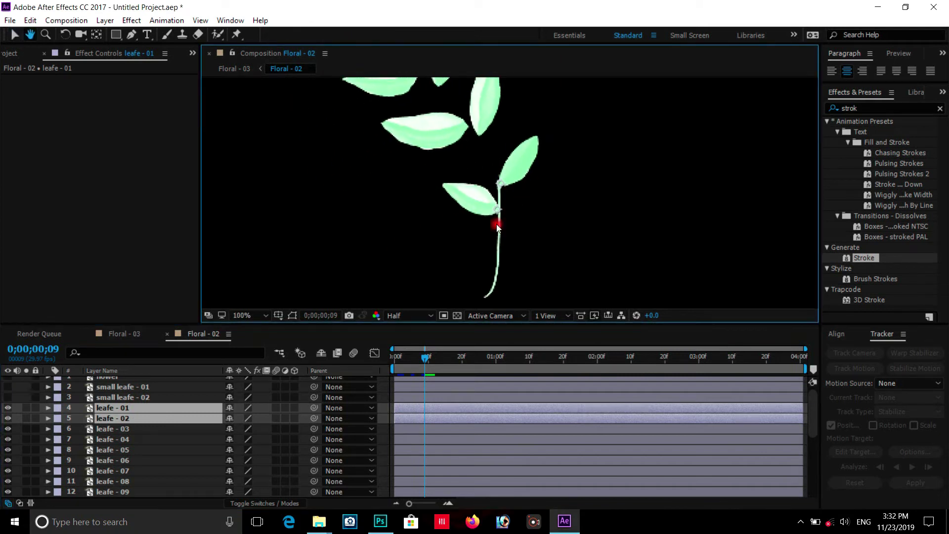
Keyframe both leaves' Scale at 0% on frame 9.
key("s")
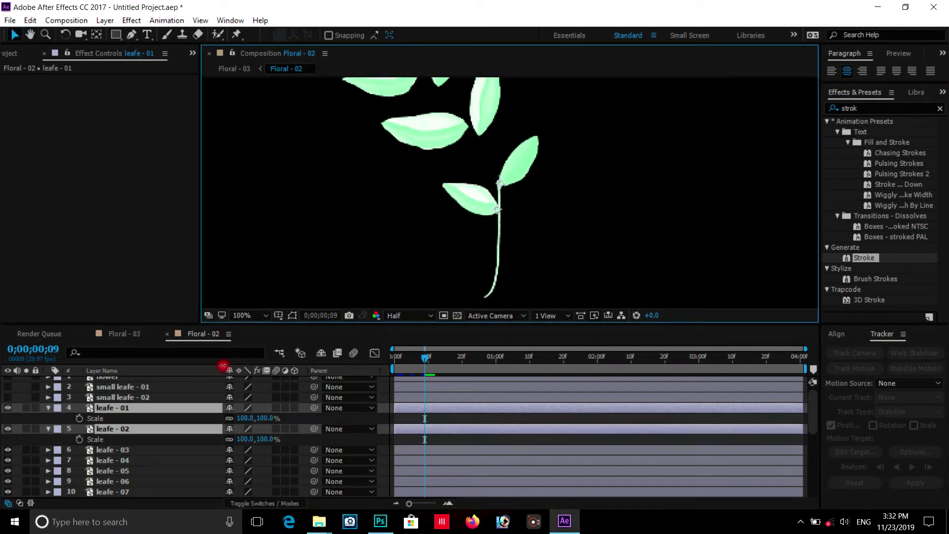
left_click(79, 418)
left_click_drag(436, 354, 435, 357)
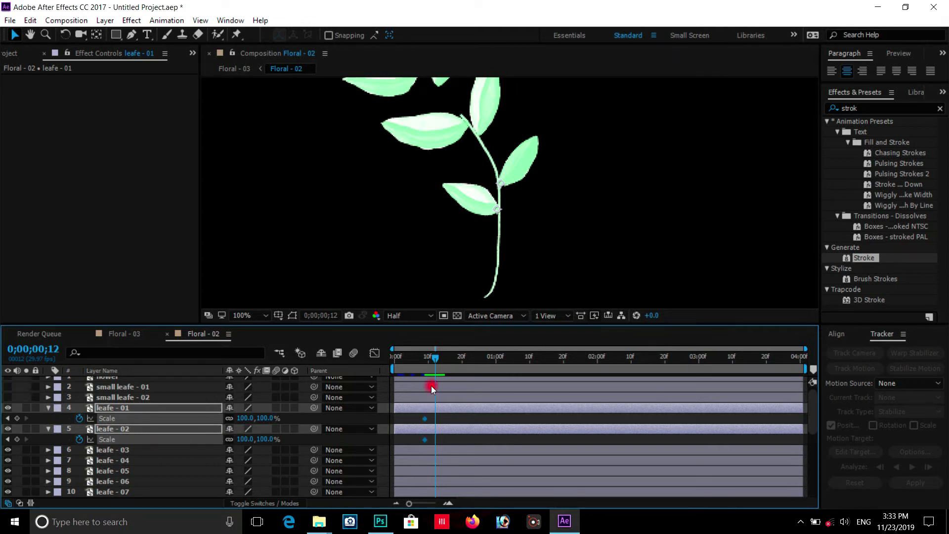
left_click_drag(435, 357, 425, 360)
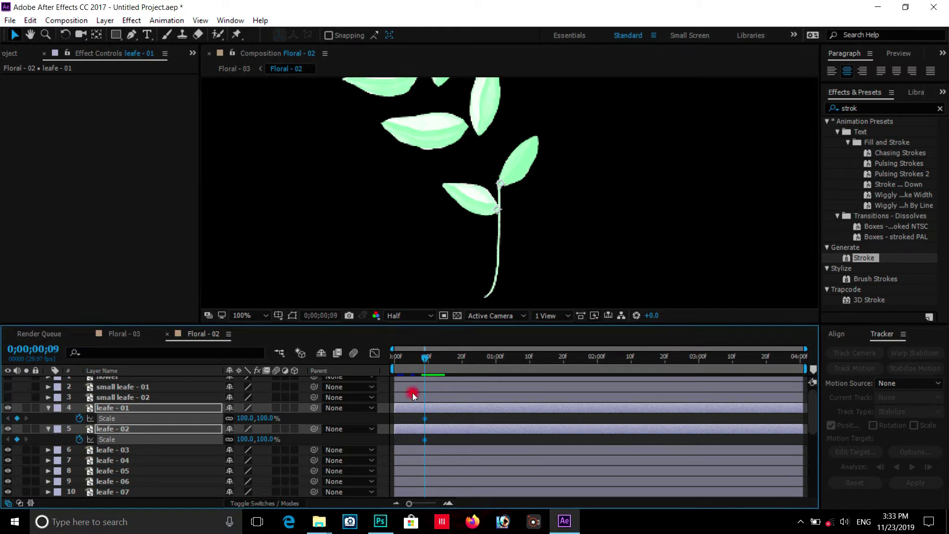
left_click(244, 418)
key("Return")
Add Scale keyframes of 105% at frame 12 and 100% at frame 14.
left_click_drag(435, 358, 434, 357)
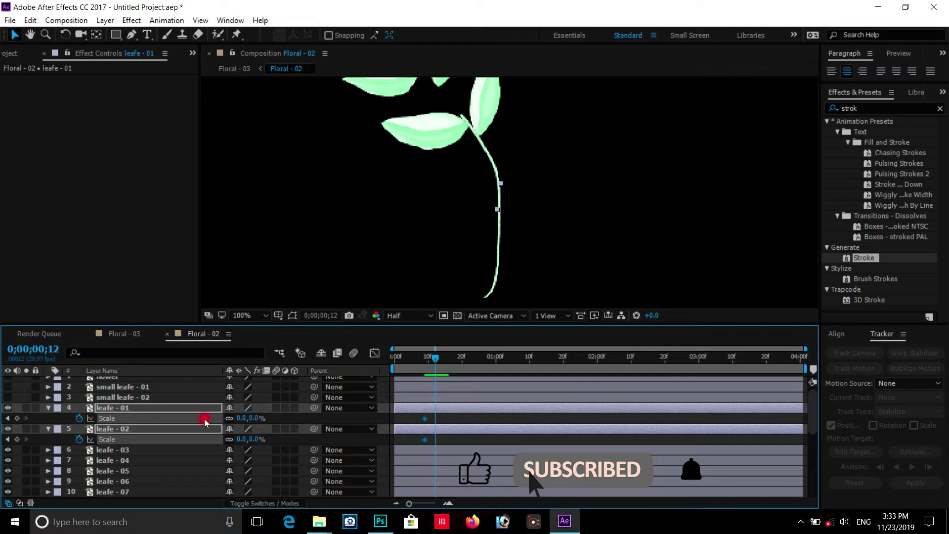
left_click(242, 418)
type("105")
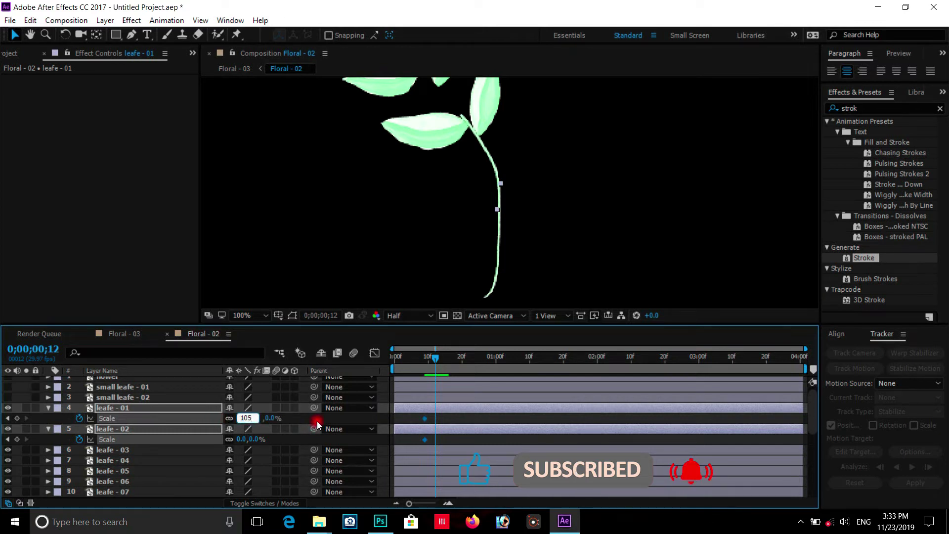
key("Return")
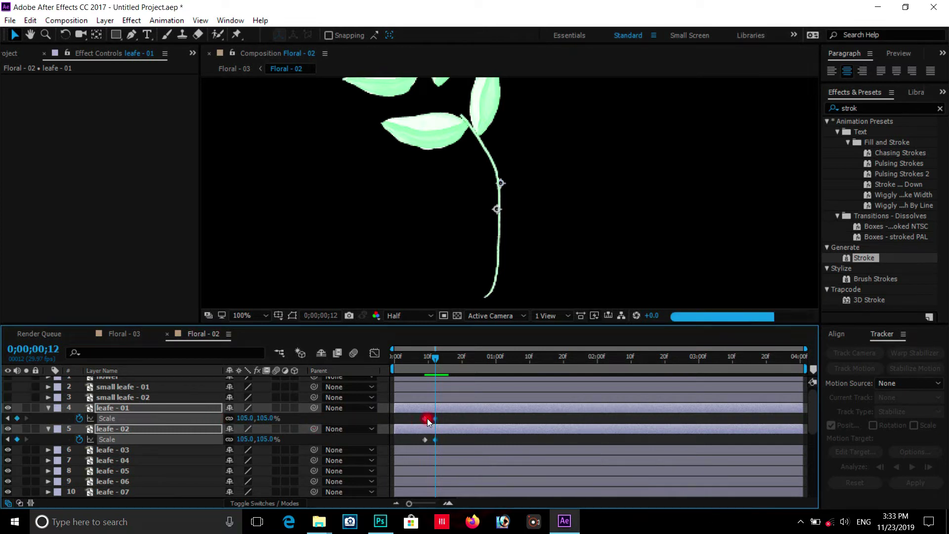
left_click_drag(435, 358, 440, 358)
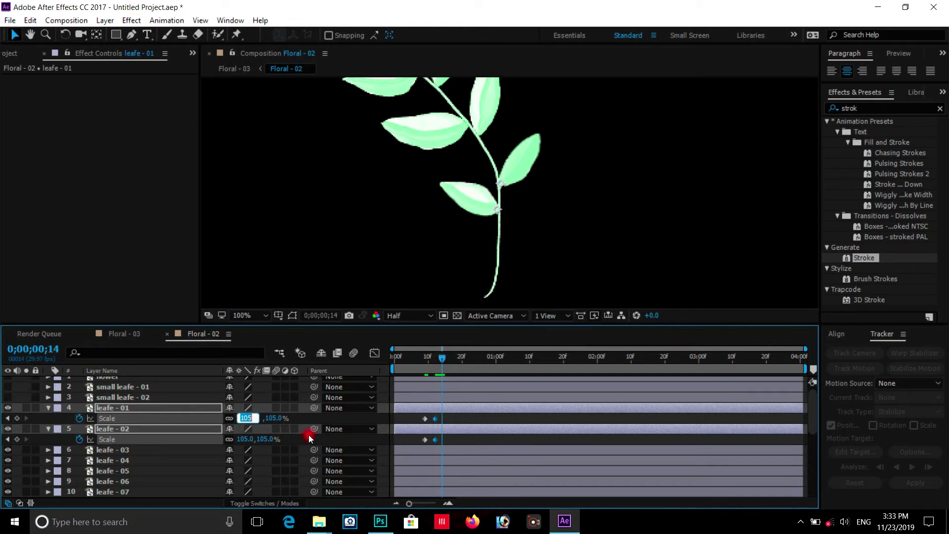
type("1")
key("Return")
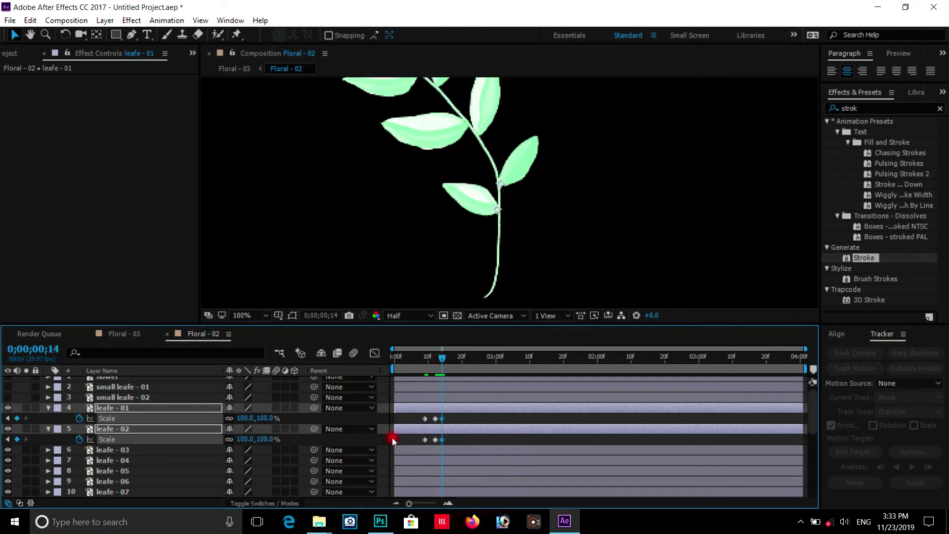
Preview the leaf pop-in and nudge the final Scale keyframes slightly later.
left_click(402, 357)
key("space")
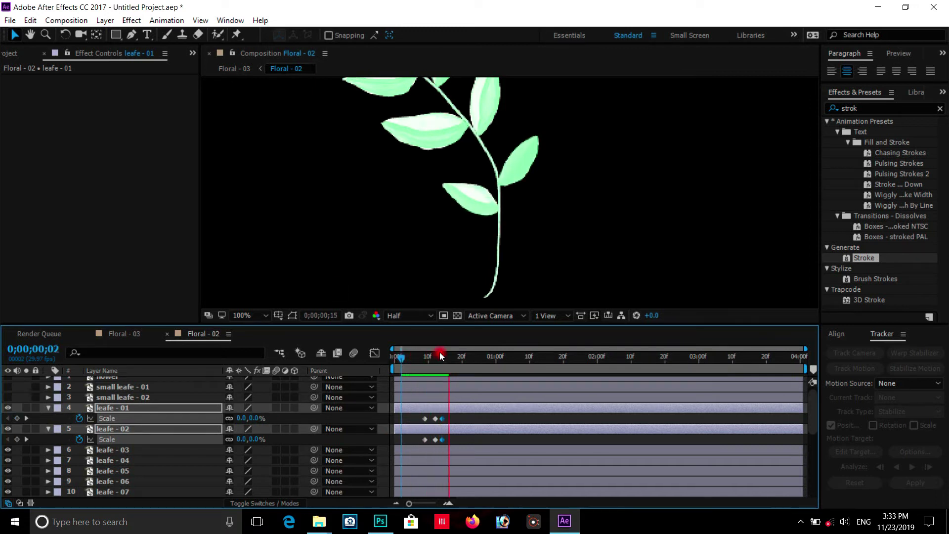
left_click(414, 356)
left_click_drag(414, 357, 411, 357)
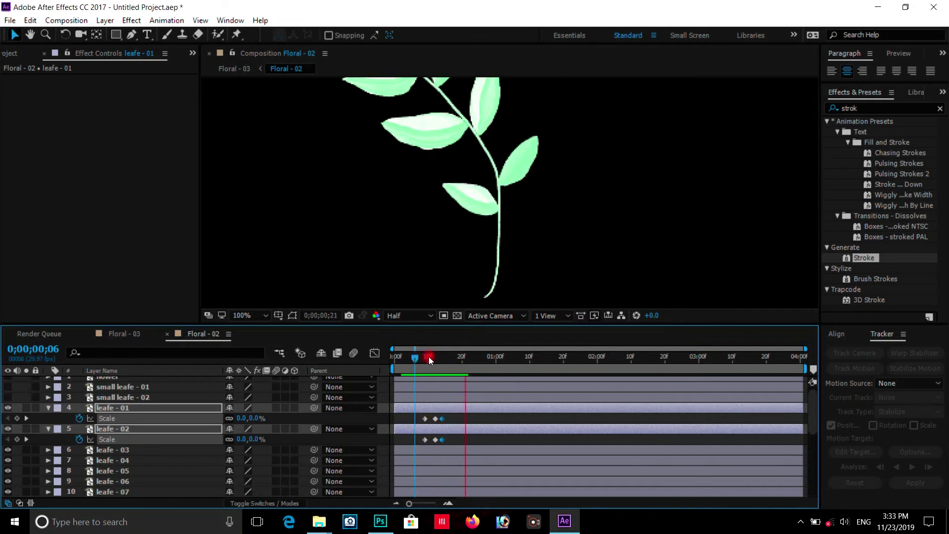
left_click(420, 355)
key("space")
key("space")
left_click_drag(441, 419, 444, 418)
left_click(414, 354)
key("space")
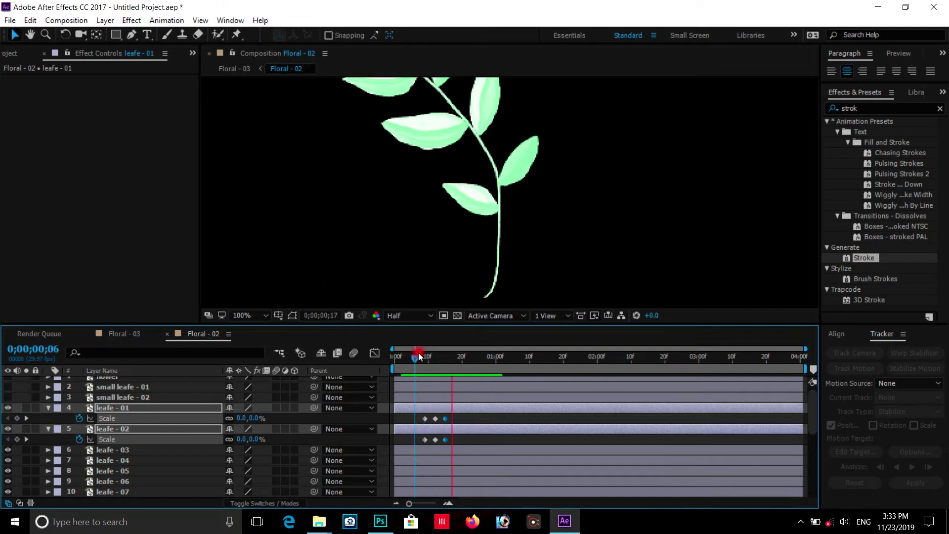
left_click(392, 360)
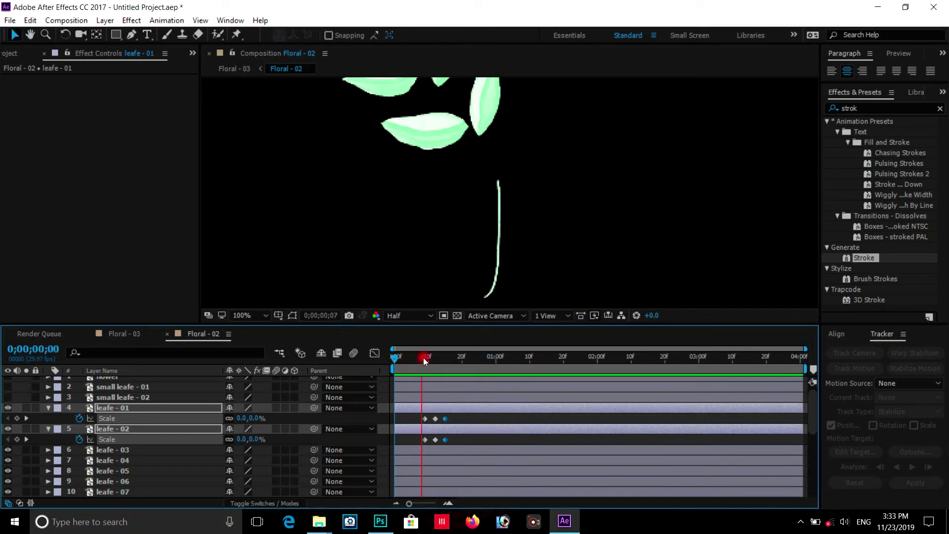
left_click_drag(437, 419, 453, 419)
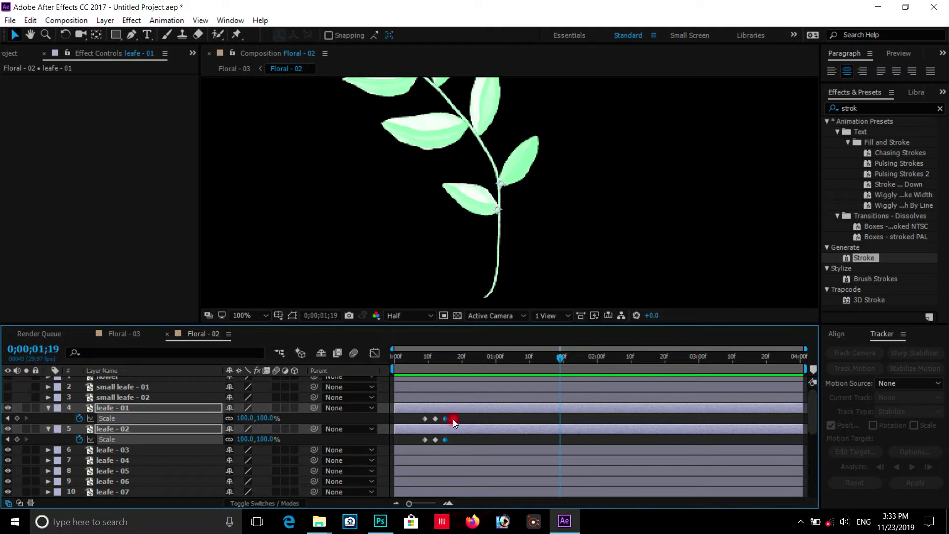
mouse_move(428, 356)
left_mouse_down()
mouse_move(393, 358)
mouse_move(430, 358)
left_mouse_up()
Apply Easy Ease to all Scale keyframes of both leaves and preview the result.
left_click_drag(459, 415, 413, 442)
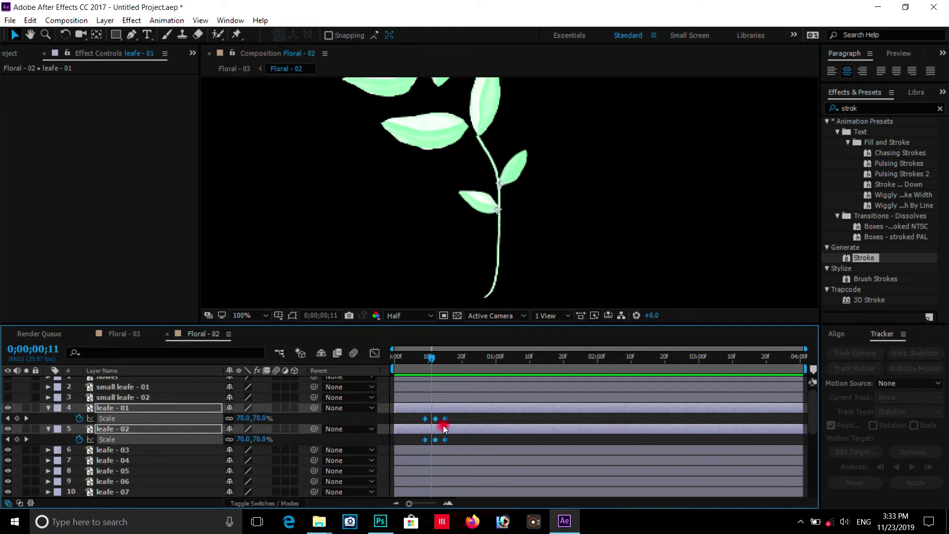
right_click(443, 441)
mouse_move(499, 431)
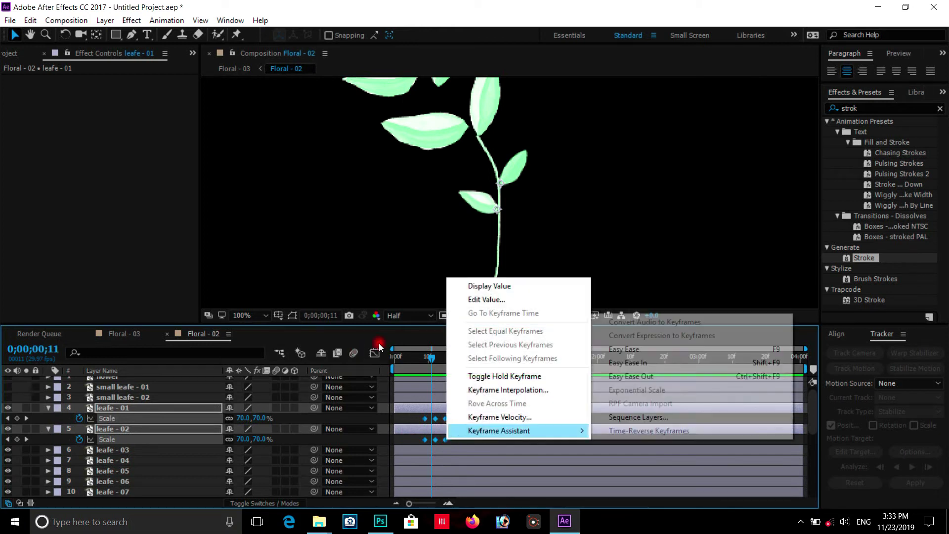
left_click(624, 349)
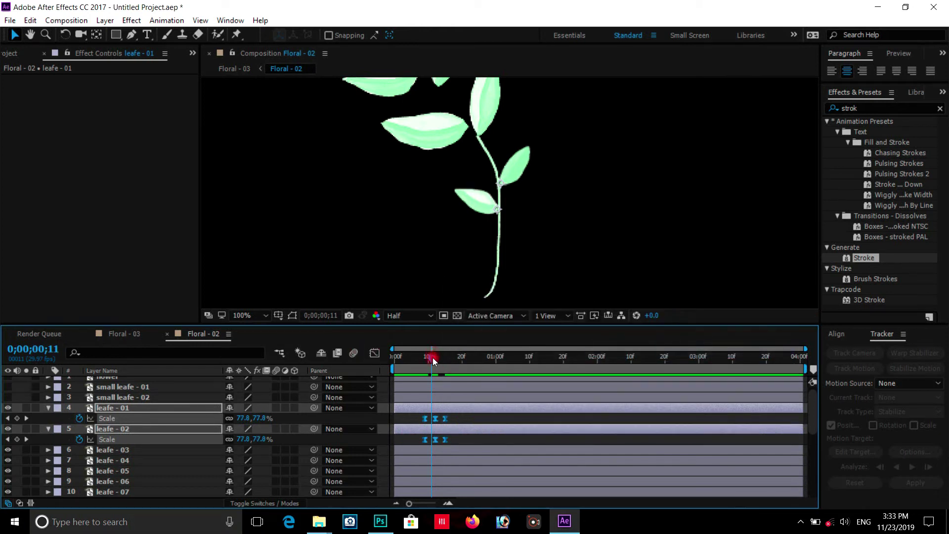
left_click_drag(432, 357, 414, 359)
key("space")
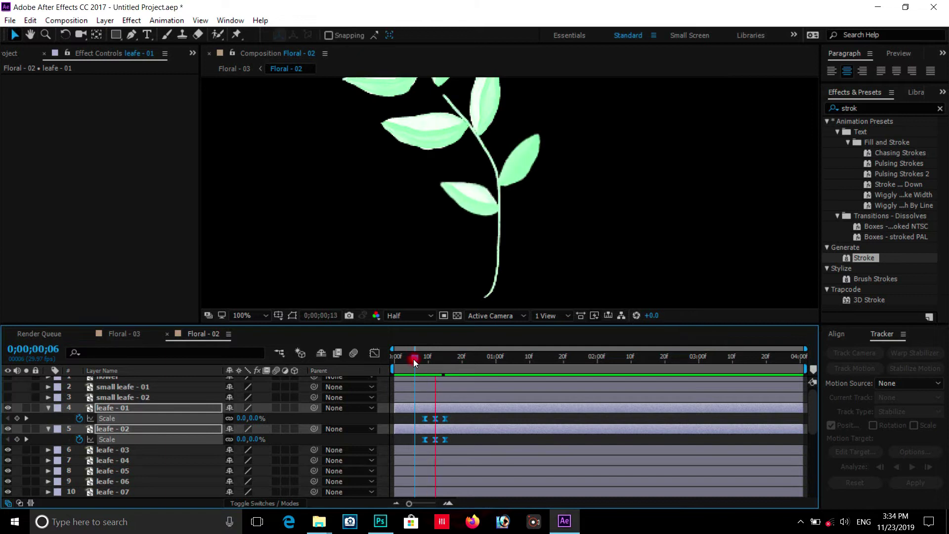
left_click(420, 356)
left_click_drag(420, 356, 438, 356)
Collapse leafe - 01/02 and select leafe - 03 and leafe - 04 near frame 12.
left_click(106, 408)
left_click(48, 408)
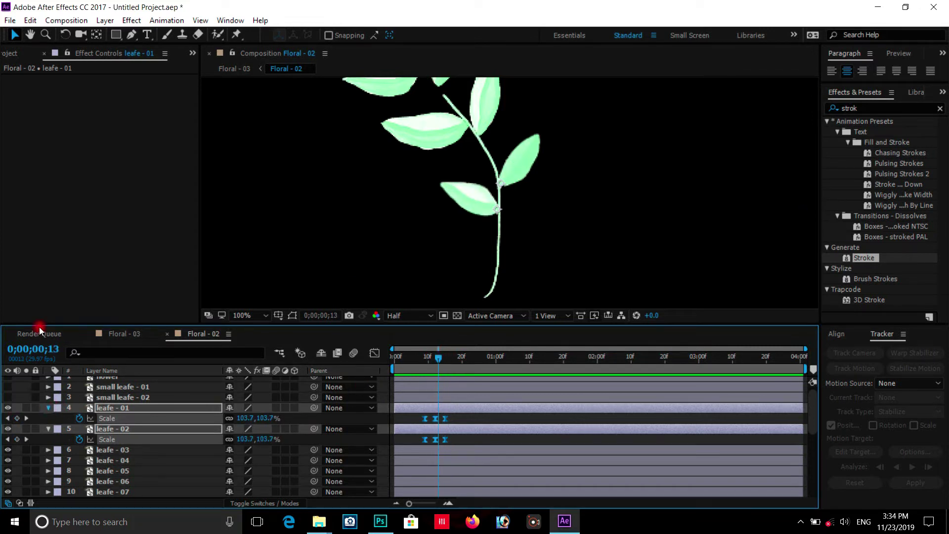
left_click(49, 418)
left_click(105, 428)
left_click(107, 440, "shift")
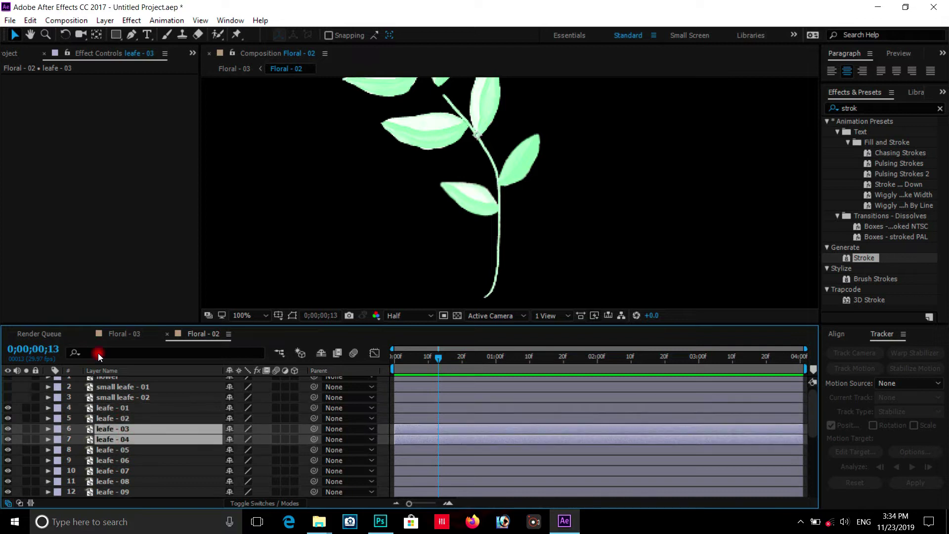
left_click_drag(450, 362, 437, 358)
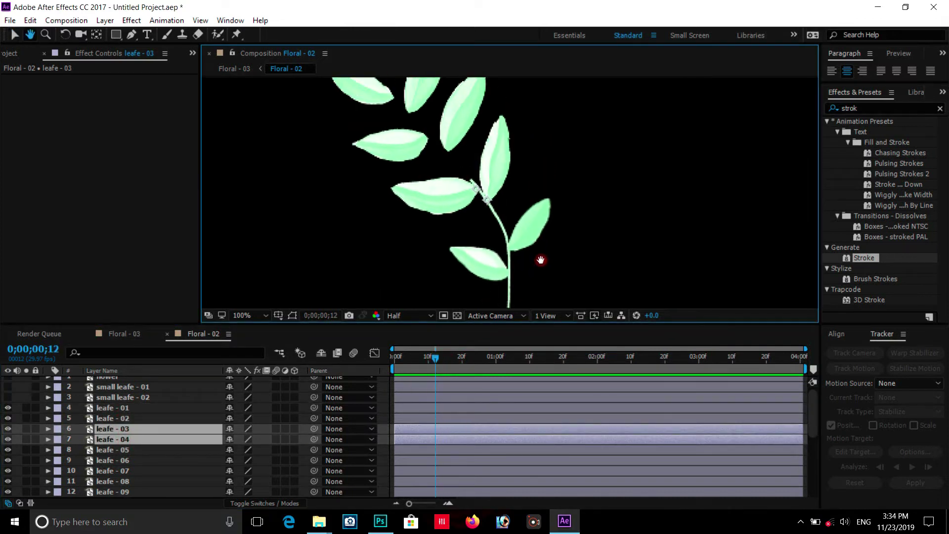
left_click(437, 357)
left_click_drag(437, 357, 433, 356)
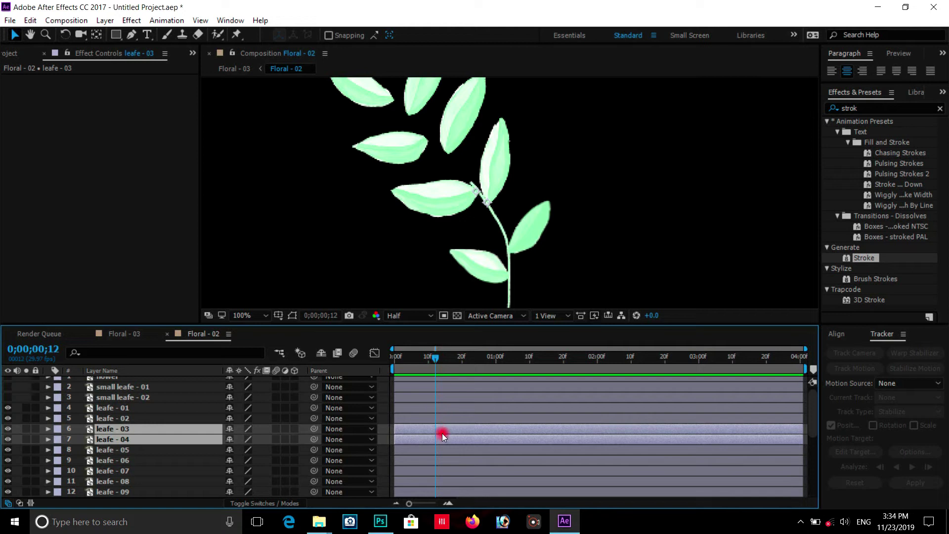
Keyframe both leaves' Scale at 0% on frame 12.
key("s")
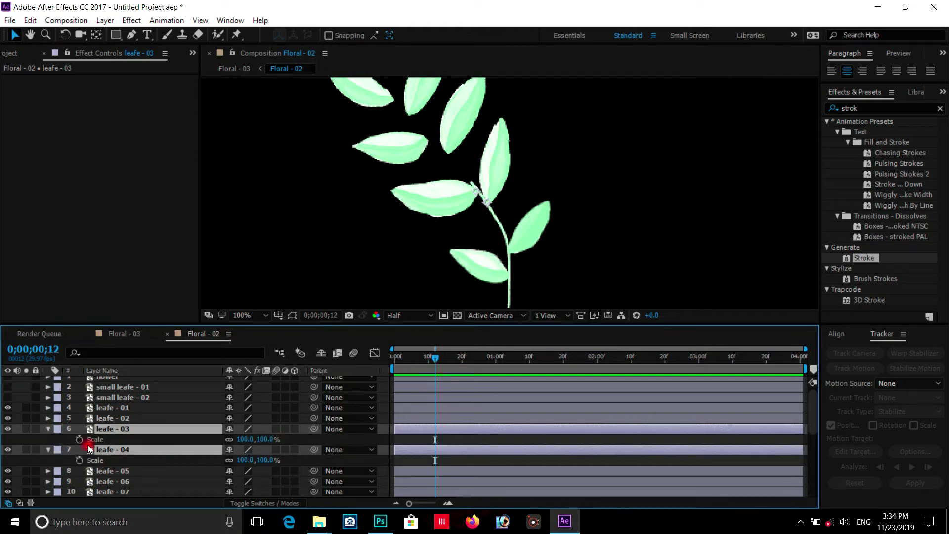
left_click(79, 440)
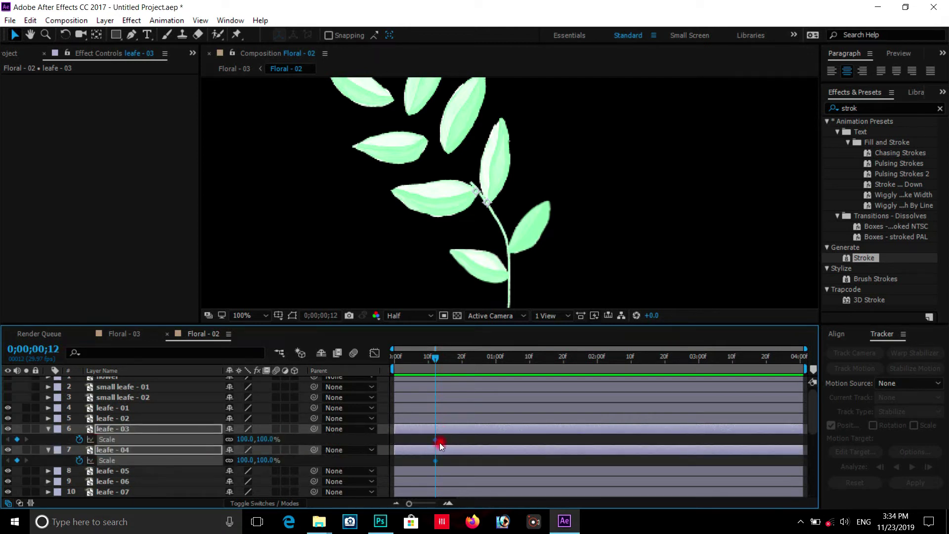
left_click(250, 440)
type("0")
key("Return")
Add Scale keyframes of 105% at frame 15 and 100% at frame 18.
left_click(440, 357)
left_click_drag(439, 358, 442, 356)
left_click(241, 439)
type("105")
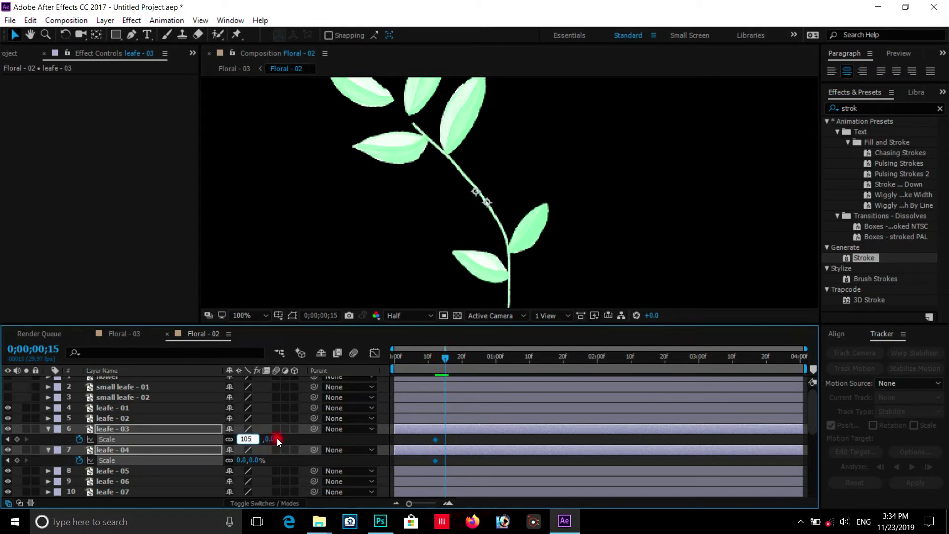
left_click(277, 437)
left_click_drag(446, 358, 453, 355)
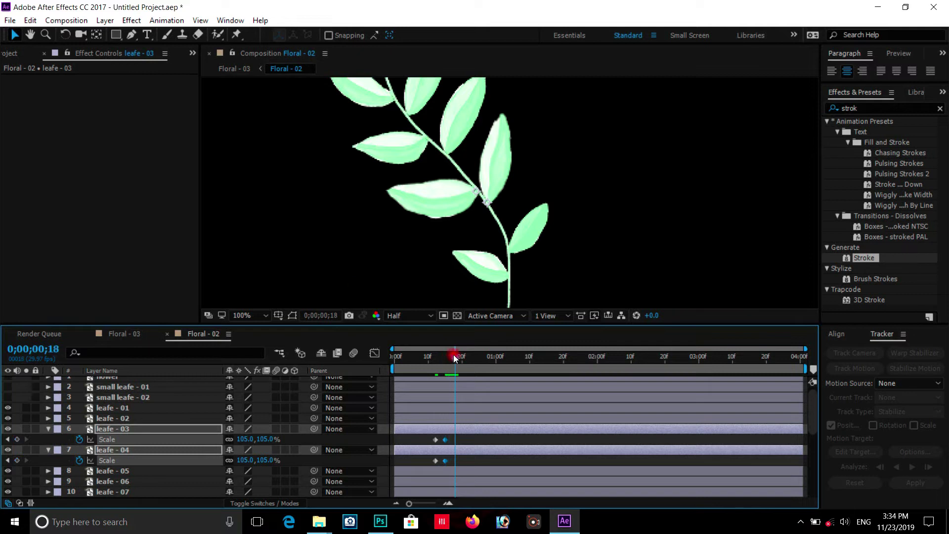
left_click(196, 352)
type("0")
left_click(434, 388)
Apply Easy Ease to the Scale keyframes of leafe - 03 and leafe - 04.
left_click(440, 360)
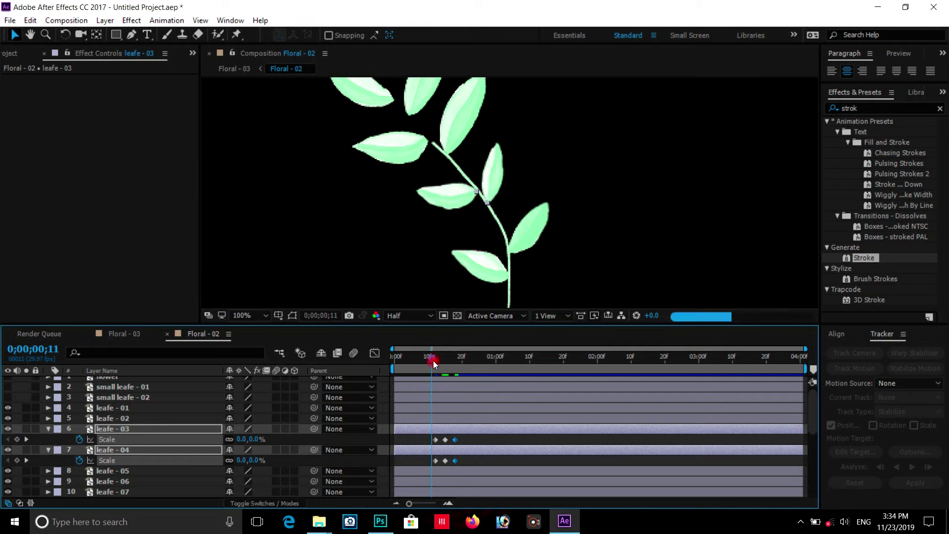
left_click_drag(441, 360, 446, 362)
left_click(443, 444)
left_click_drag(442, 444, 425, 460)
right_click(444, 462)
mouse_move(574, 454)
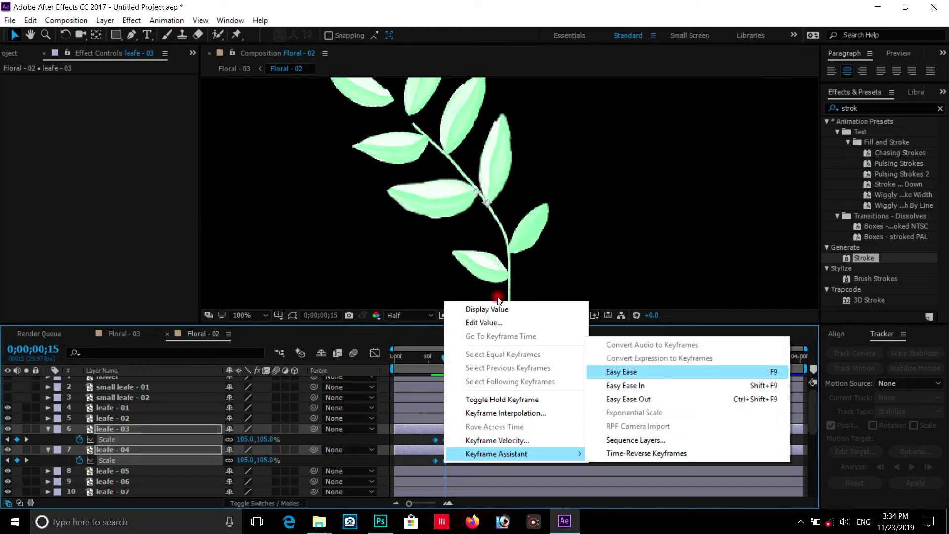
left_click(617, 372)
Ease the Scale keyframes of leafe - 05 and leafe - 06 around frame 16.
key("u")
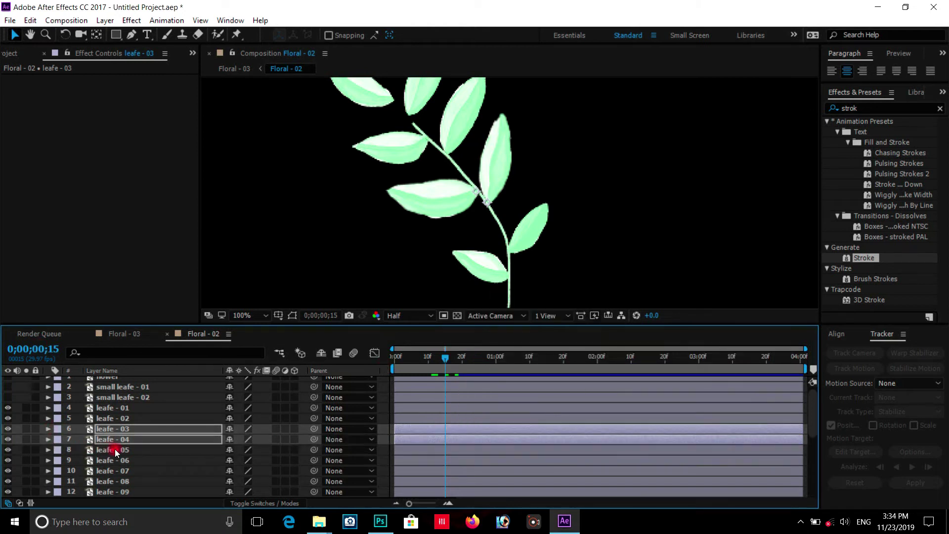
left_click(115, 449)
left_click(115, 460, "ctrl")
left_click_drag(428, 356, 447, 352)
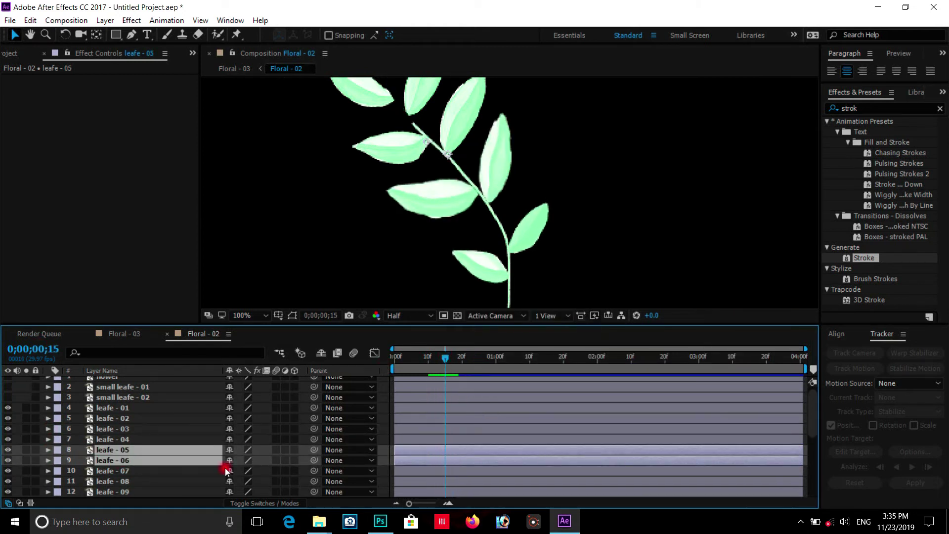
key("s")
left_click_drag(244, 462, 291, 462)
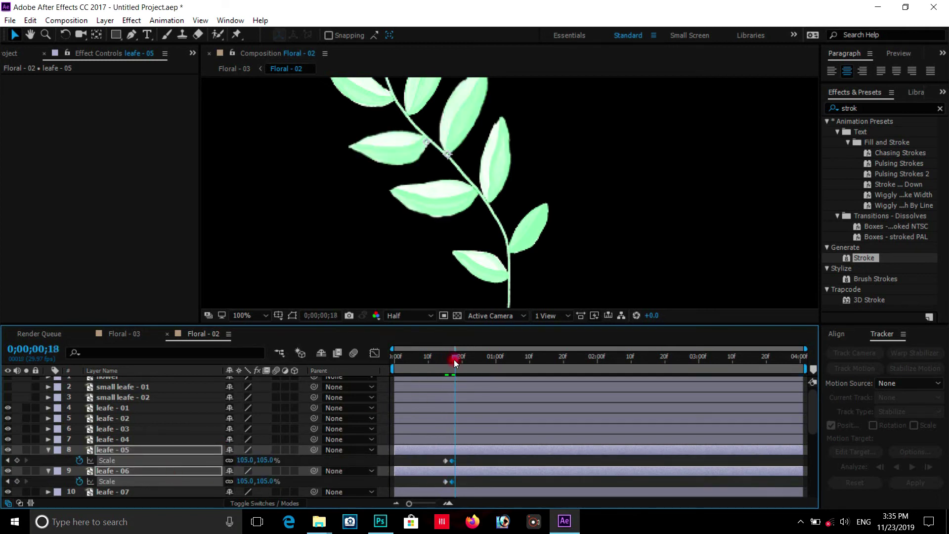
right_click(452, 460)
mouse_move(525, 479)
left_click(636, 390)
left_click(464, 358)
key("u")
mouse_move(464, 358)
left_mouse_down()
mouse_move(449, 359)
mouse_move(461, 357)
left_mouse_up()
Keyframe Scale on leafe - 07 and leafe - 08 through frame 22 and apply Easy Ease.
left_click(114, 470)
left_click(114, 481, "ctrl")
scroll(198, 445, "down", 2)
key("s")
key("alt+shift+s")
left_click_drag(257, 439, 271, 439)
right_click(459, 439)
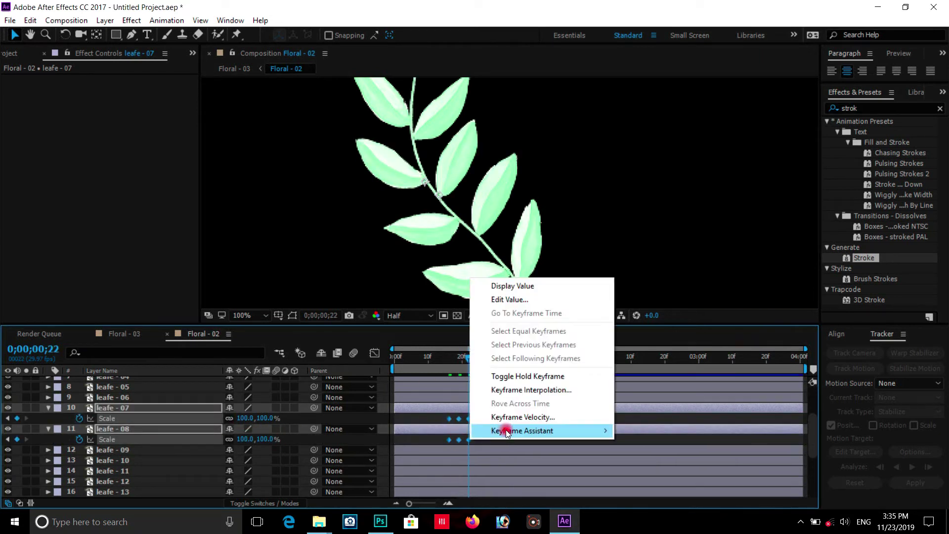
left_click(638, 346)
key("u")
Add Scale pop-in keyframes to leafe - 09 and leafe - 10 between frames 23 and 26.
left_click(114, 428)
left_click(115, 439, "ctrl")
left_click_drag(465, 364, 459, 364)
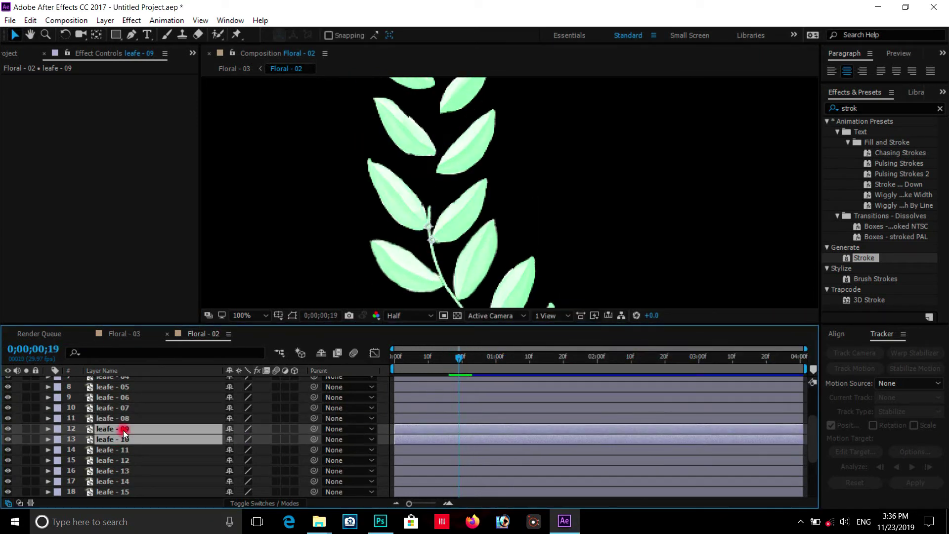
key("alt+shift+s")
left_click_drag(250, 439, 237, 439)
left_click_drag(459, 360, 482, 360)
key("Return")
left_click_drag(247, 439, 277, 438)
key("u")
Keyframe Scale on leafe - 11 and leafe - 12 from frame 22, with a settling key, eased with F9.
left_click(114, 449)
key("ctrl+shift+Down")
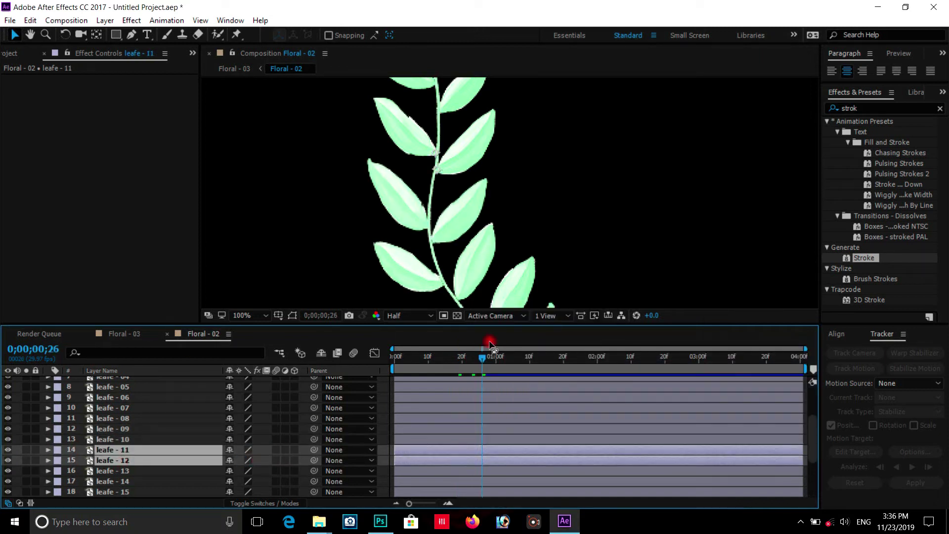
left_click_drag(482, 357, 468, 357)
key("alt+shift+s")
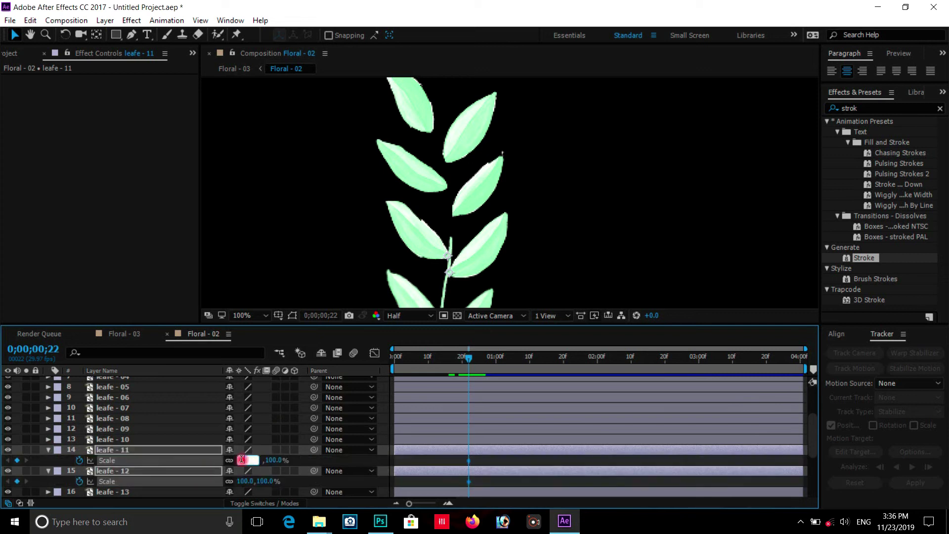
left_click_drag(245, 460, 225, 459)
left_click_drag(470, 358, 485, 358)
mouse_move(245, 460)
left_mouse_down()
mouse_move(267, 459)
mouse_move(233, 460)
left_mouse_up()
key("Page_Down")
key("Page_Down")
key("Page_Down")
key("F9")
left_click_drag(474, 358, 480, 359)
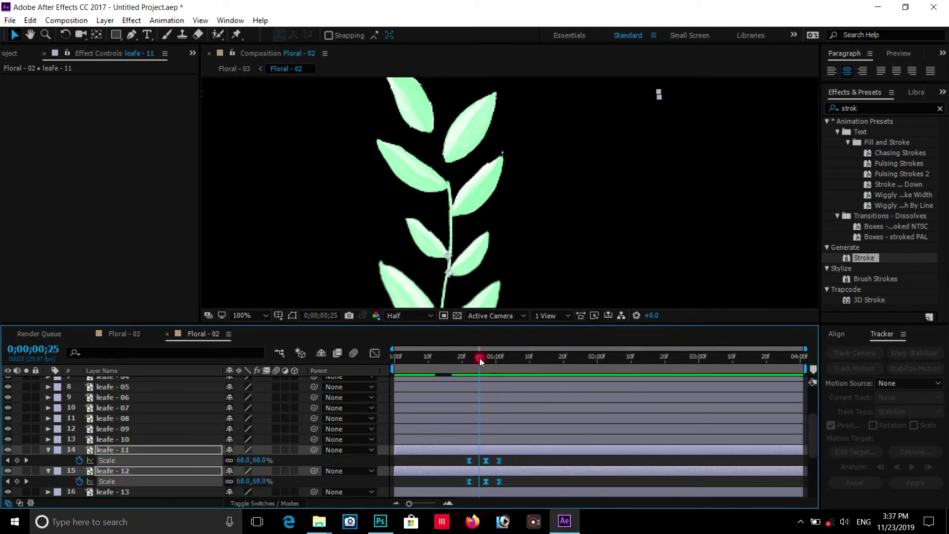
Give leafe - 13 and leafe - 14 eased Scale keyframes overshooting to 105% and settling at 100%.
scroll(123, 470, "down", 3)
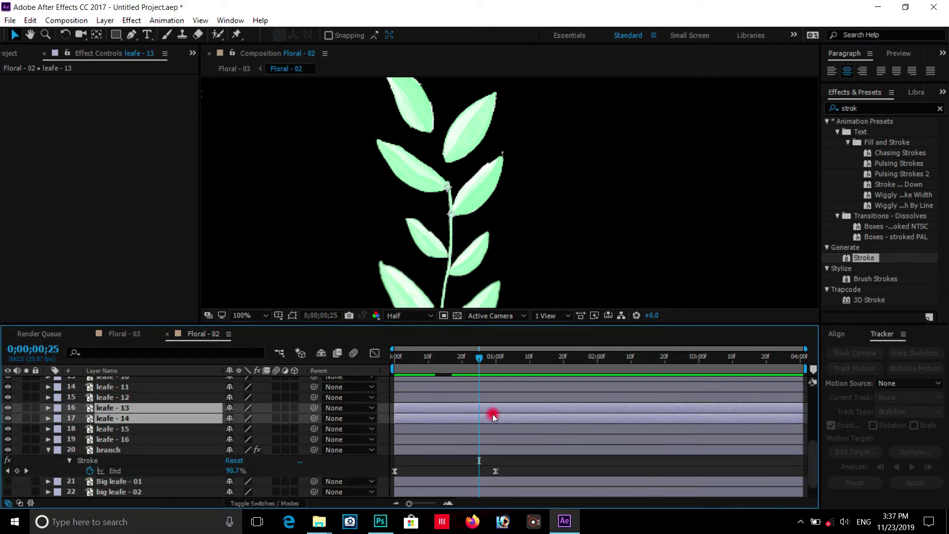
left_click(492, 414)
left_click(215, 427, "shift")
key("s")
key("alt+shift+s")
left_click(493, 356)
left_click_drag(245, 418, 252, 418)
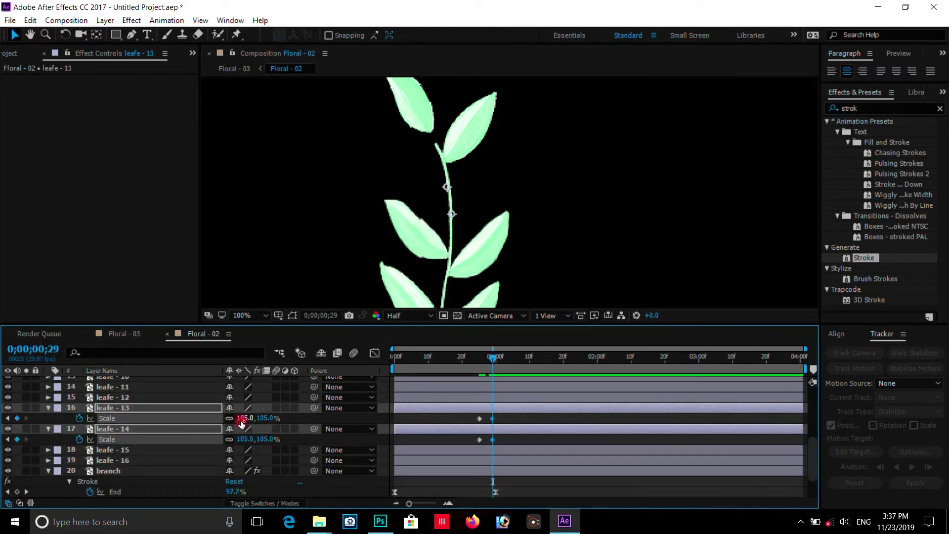
key("Page_Down")
key("Page_Down")
key("Page_Down")
left_click(246, 419)
type("100")
left_click_drag(472, 413, 507, 443)
right_click(492, 439)
left_click(663, 430)
left_click_drag(493, 358, 566, 360)
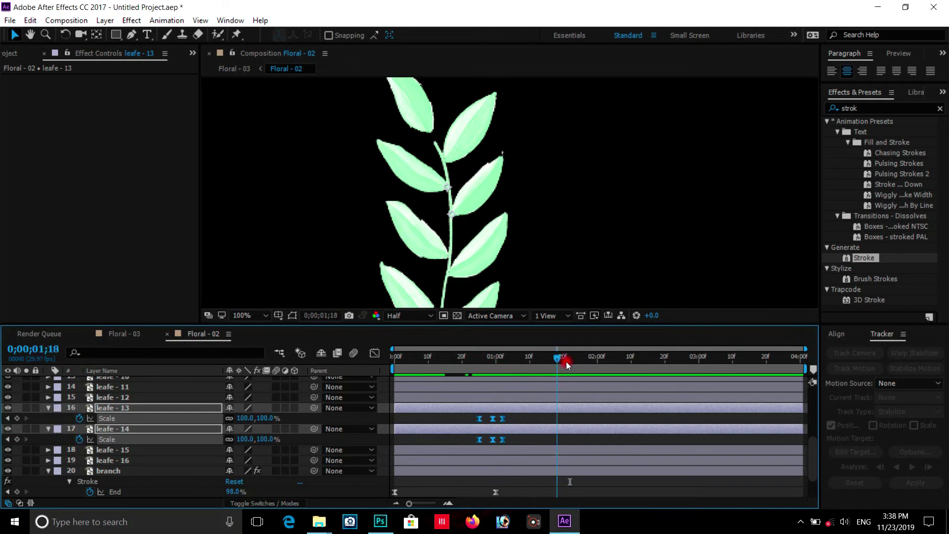
key("s")
Set leafe - 15 and leafe - 16 Scale keyframes to 0%, 110% and 100%, then apply easing.
left_click(114, 429)
left_click(113, 439, "shift")
left_click_drag(484, 358, 519, 357)
key("alt+shift+s")
left_click(247, 439)
type("0.0,0.0")
key("Return")
left_click(247, 439)
type("110")
left_click(247, 439)
type("100")
right_click(518, 439)
left_click(677, 345)
Set the branch Stroke brush size to 5.3 and its End keyframe at one second to 100%.
scroll(445, 233, "up", 1)
left_click(450, 218)
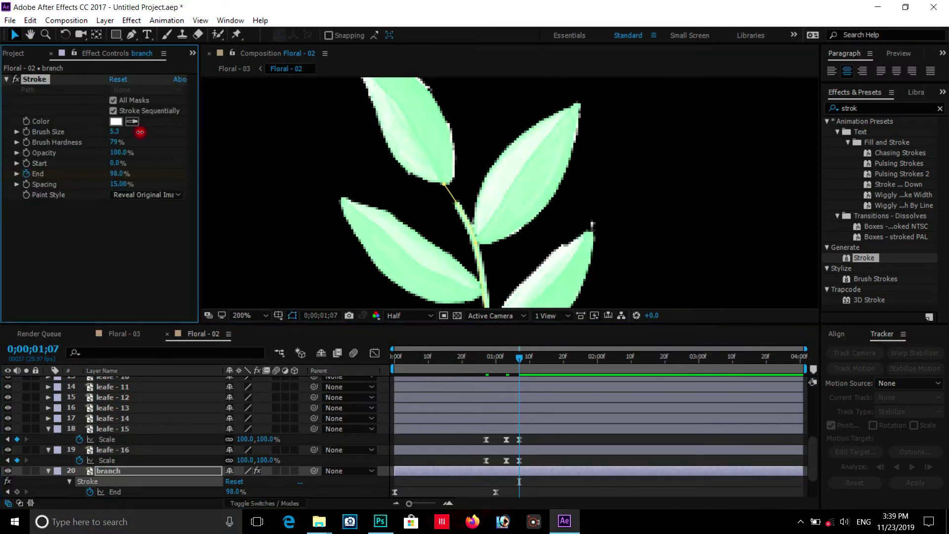
left_click_drag(170, 128, 125, 128)
left_click(8, 492)
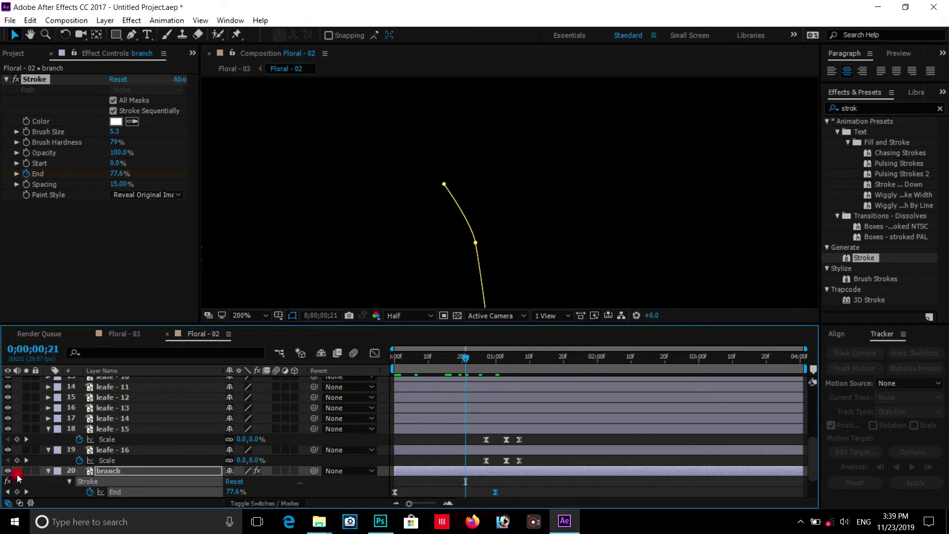
left_click_drag(116, 173, 155, 177)
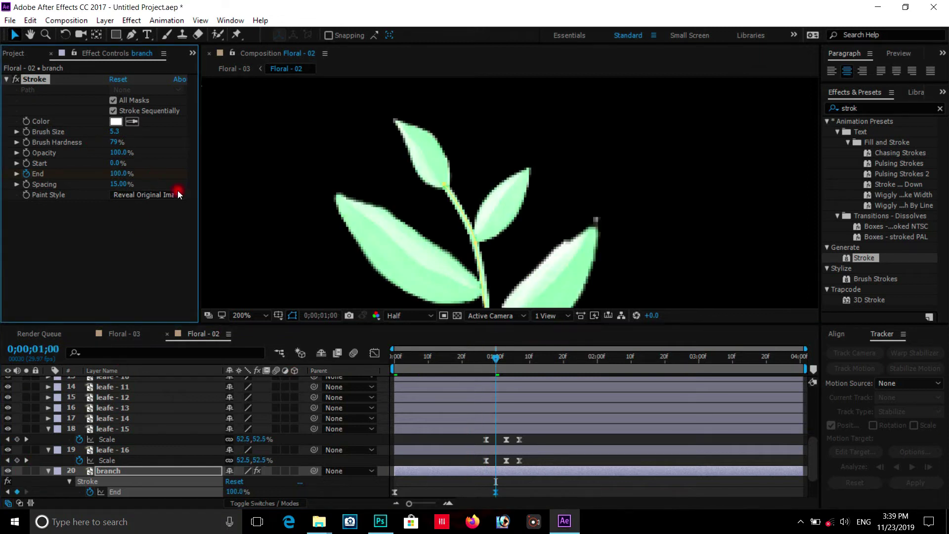
Preview the branch growing from the start of the animation.
left_click_drag(479, 357, 395, 357)
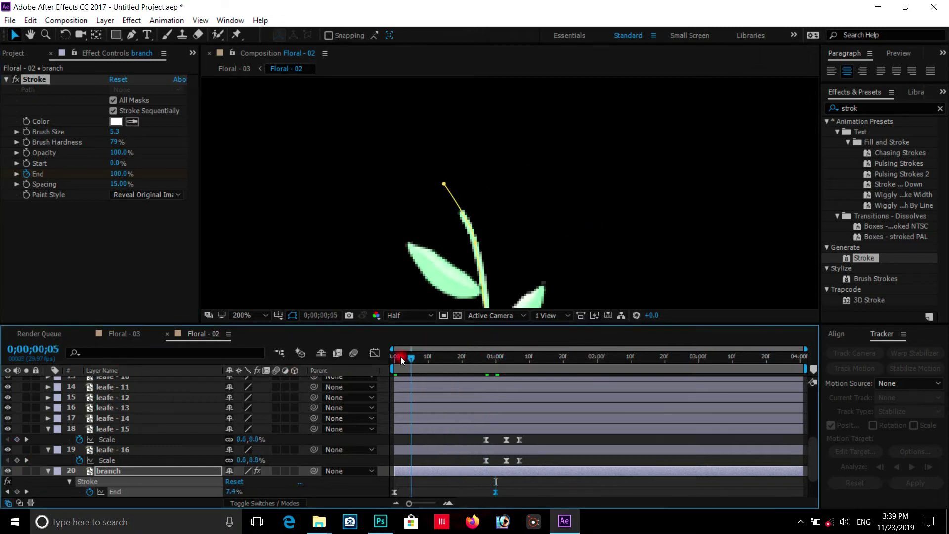
key("space")
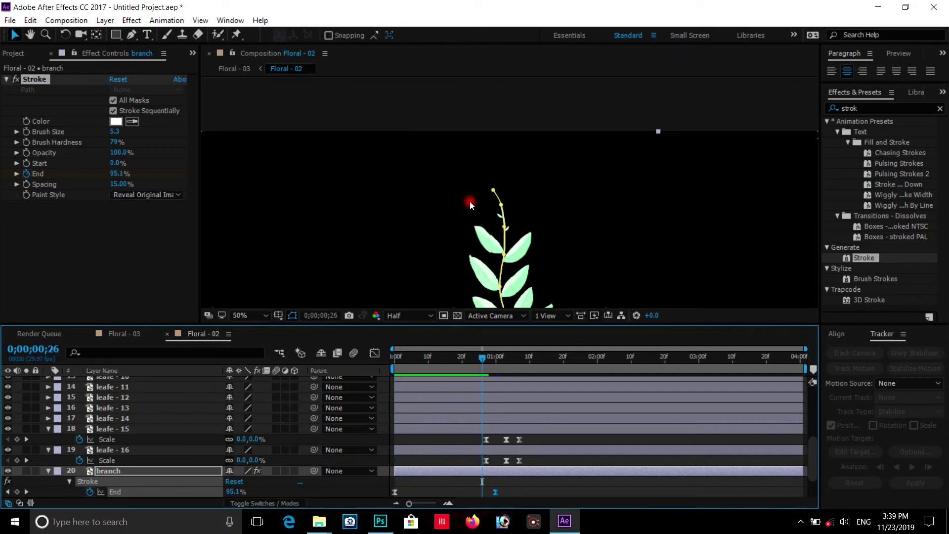
key("space")
scroll(539, 244, "down", 6)
scroll(496, 191, "up", 2)
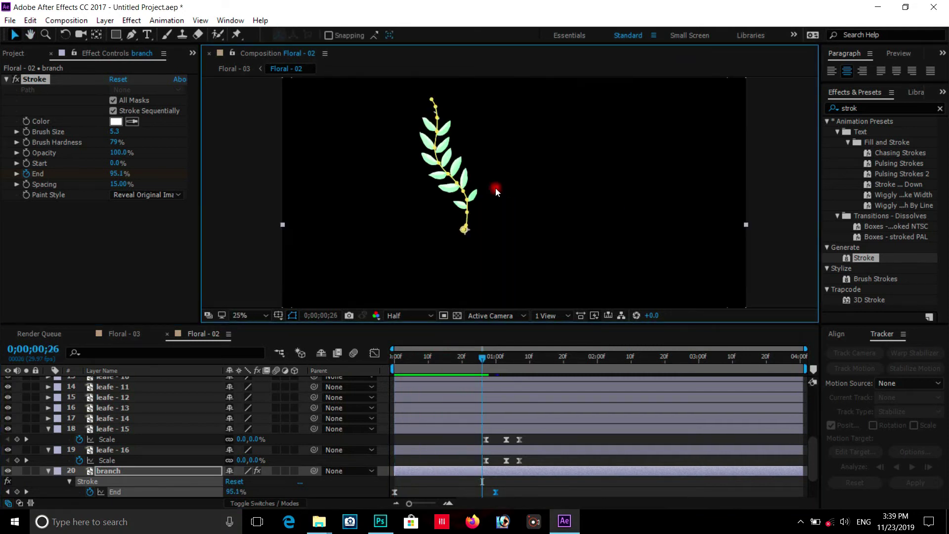
Hide the branch's mask outline and replay the branch drawing in from the first frame.
left_click(291, 315)
left_click_drag(423, 360, 317, 286)
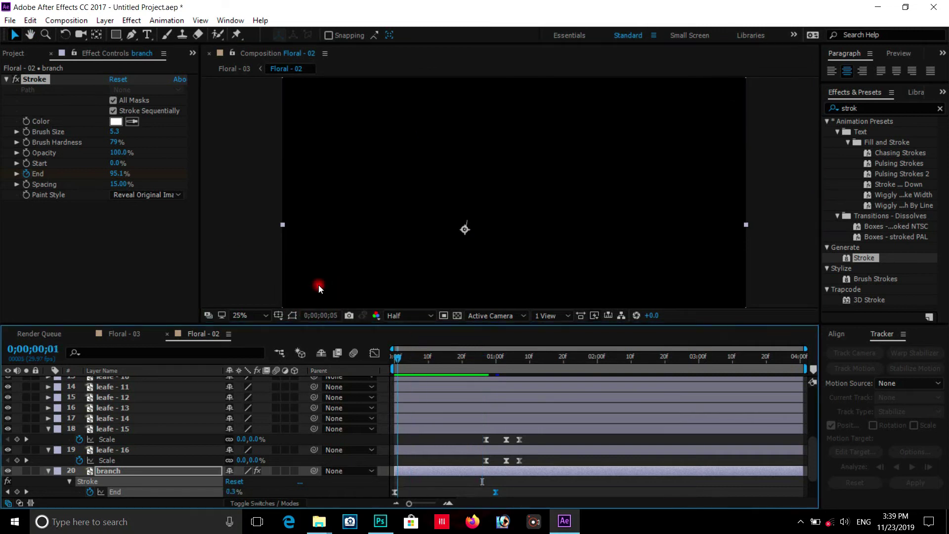
key("space")
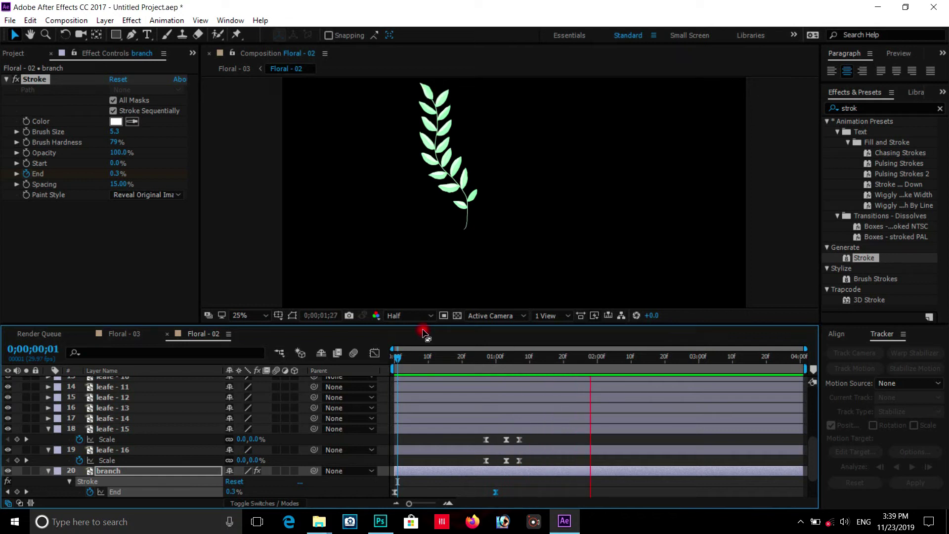
left_click_drag(433, 357, 405, 361)
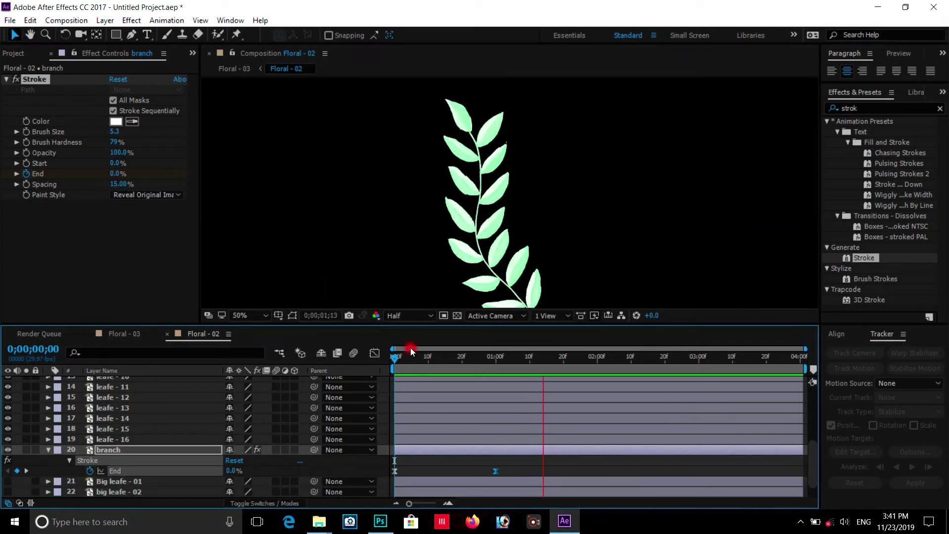
scroll(451, 283, "down", 1)
left_click_drag(452, 283, 361, 232)
Collapse the branch Stroke settings and turn on the two small leaf layers and the flower layer.
left_click(396, 357)
left_click(48, 449)
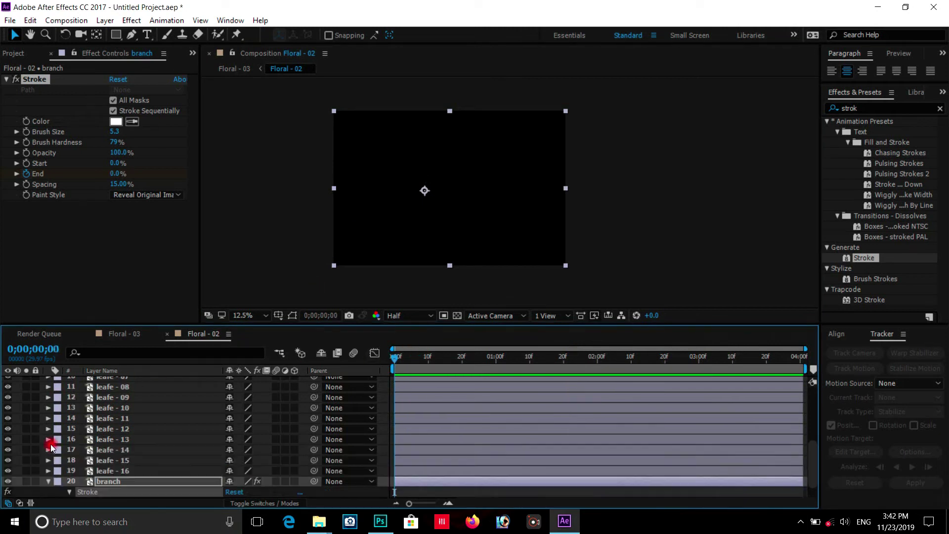
scroll(50, 445, "up", 5)
left_click_drag(7, 405, 8, 392)
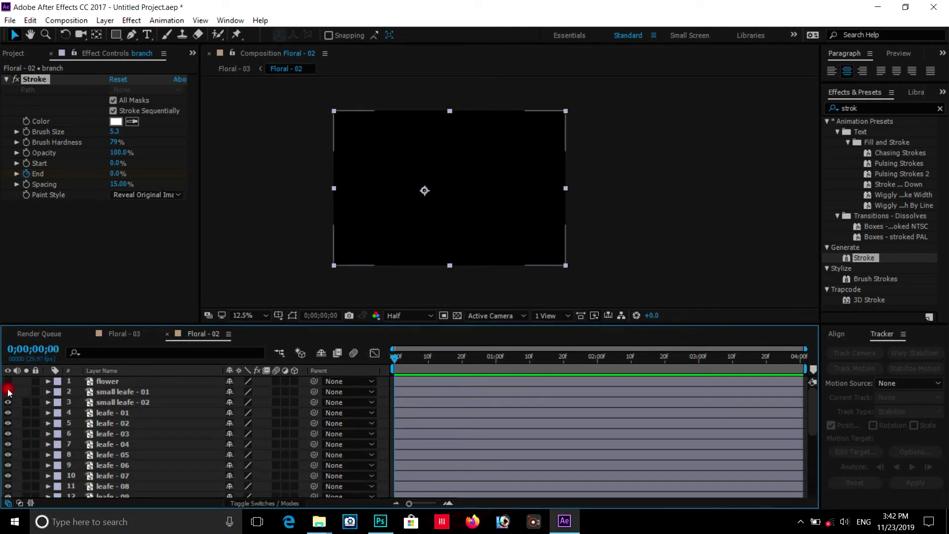
left_click(11, 382)
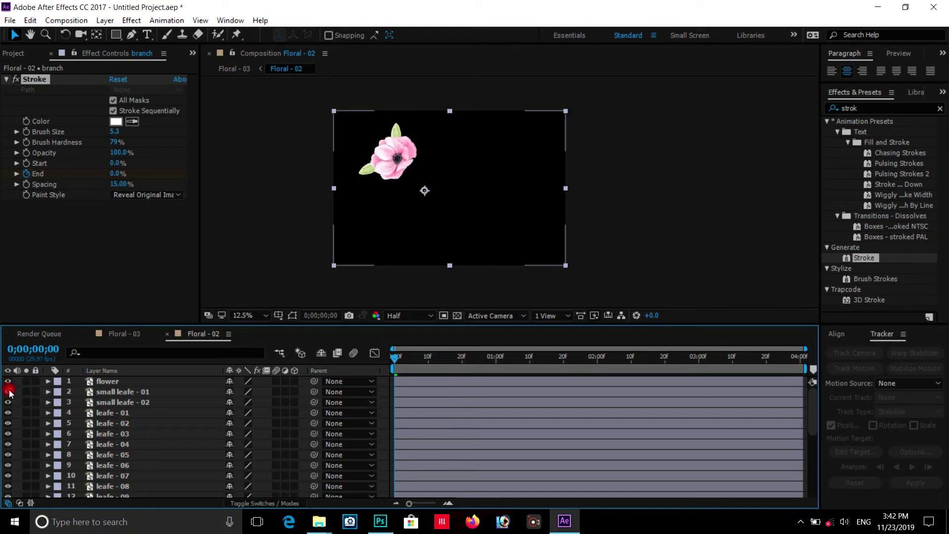
Turn on Big leafe - 01, big leafe - 02, s branch - 01 and s branch - 02, then scrub to review.
scroll(168, 432, "down", 2)
scroll(127, 438, "down", 3)
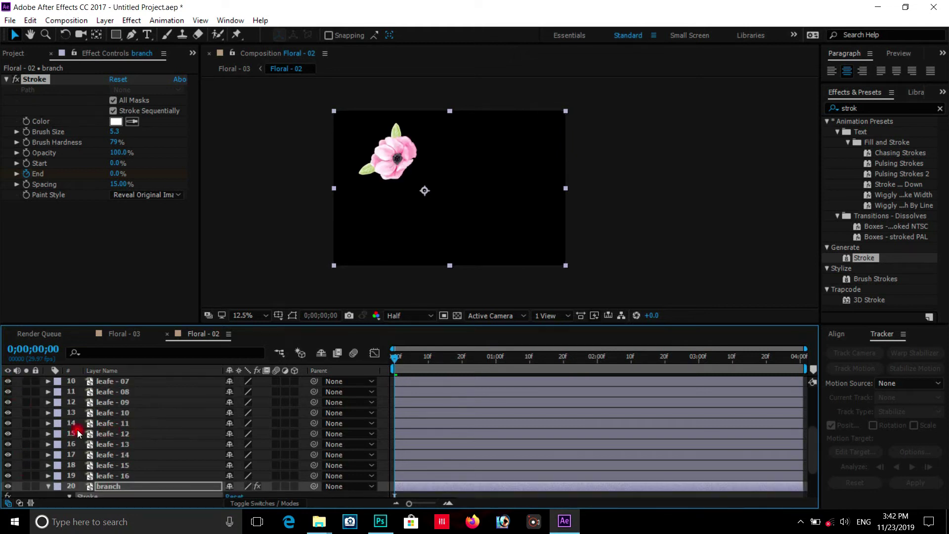
scroll(78, 434, "down", 3)
left_click(7, 460)
left_click(7, 470)
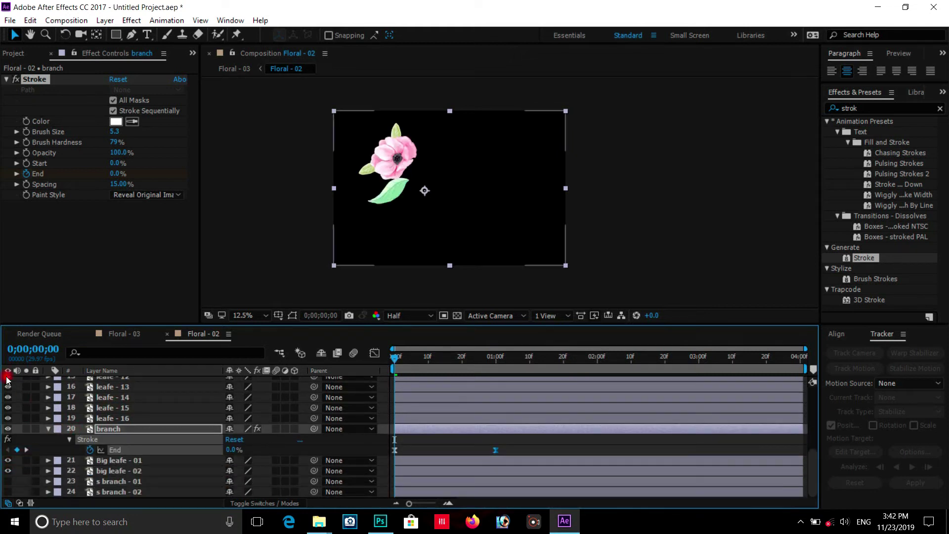
left_click(8, 481)
left_click(48, 429)
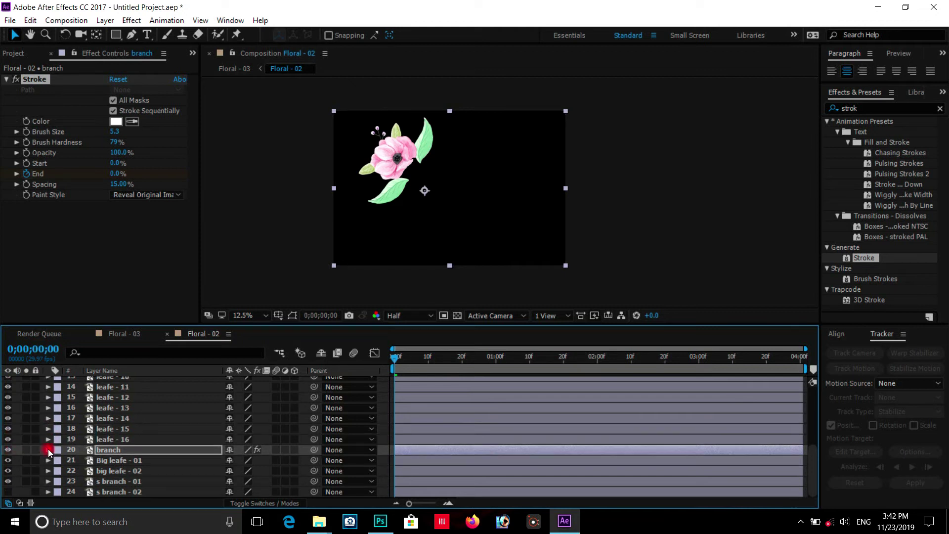
left_click(8, 491)
left_click_drag(393, 358, 460, 360)
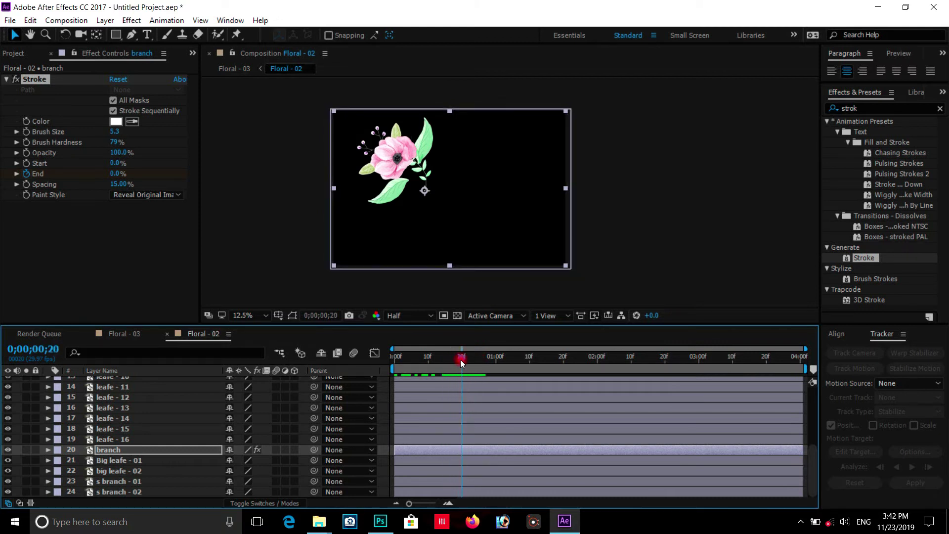
left_click_drag(461, 360, 443, 360)
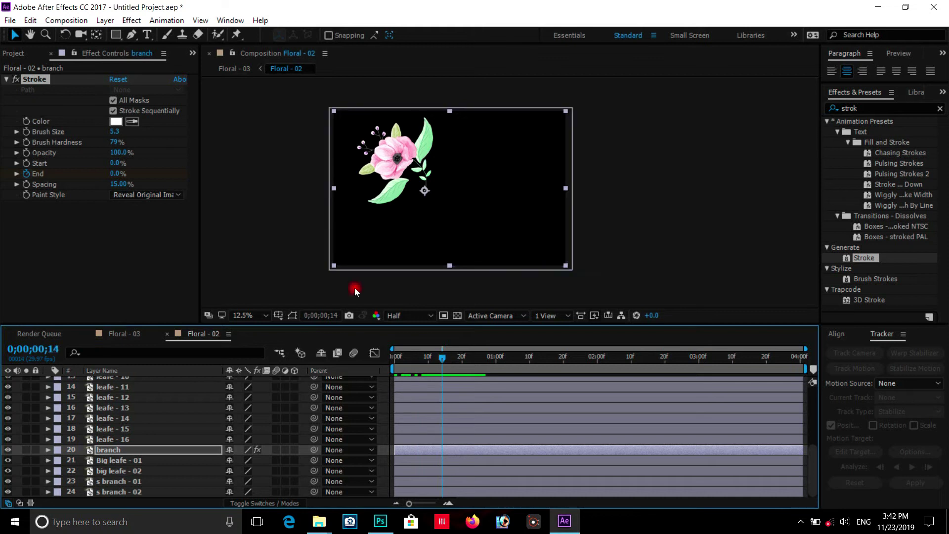
Show Scale for both big leaf layers, trying and undoing a 0% value.
left_click(101, 460)
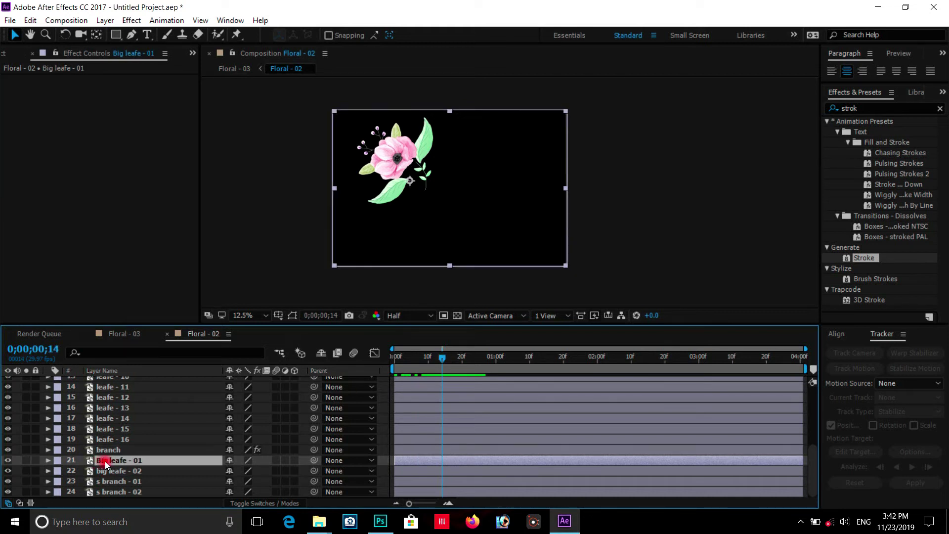
left_click_drag(57, 462, 116, 478)
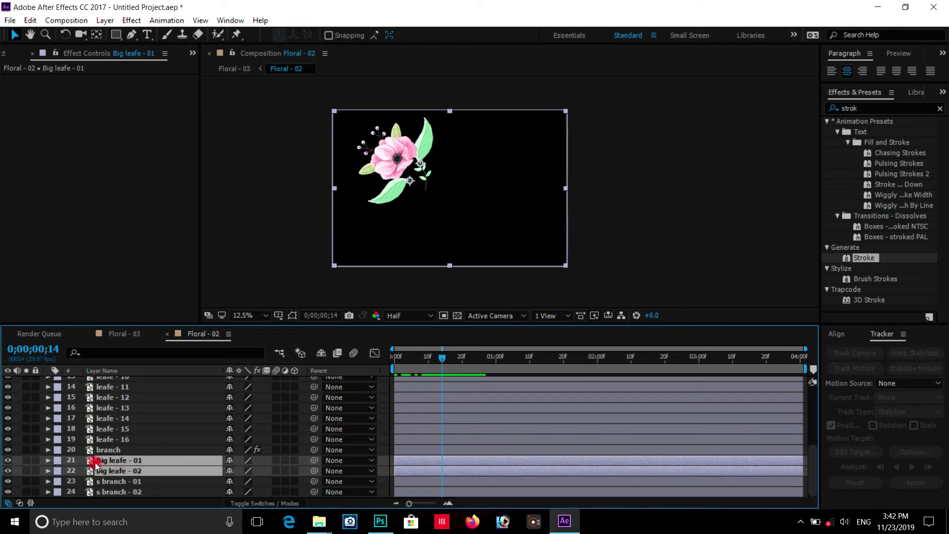
key("s")
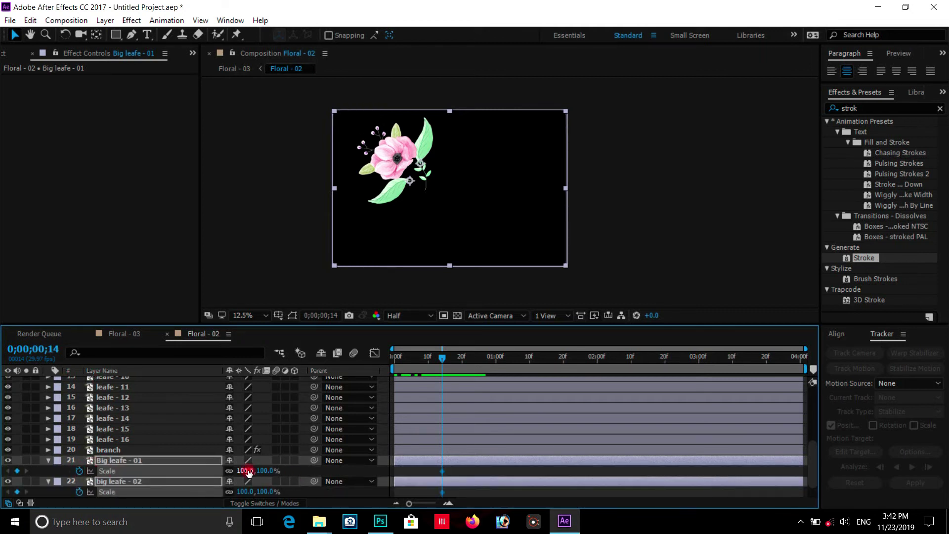
left_click(246, 471)
type("0")
key("Return")
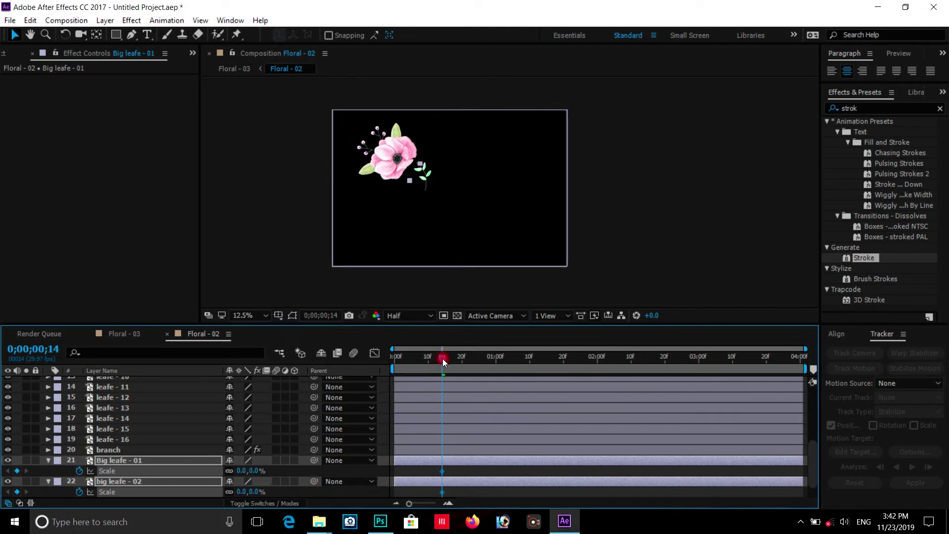
key("ctrl+z")
left_click_drag(442, 358, 429, 357)
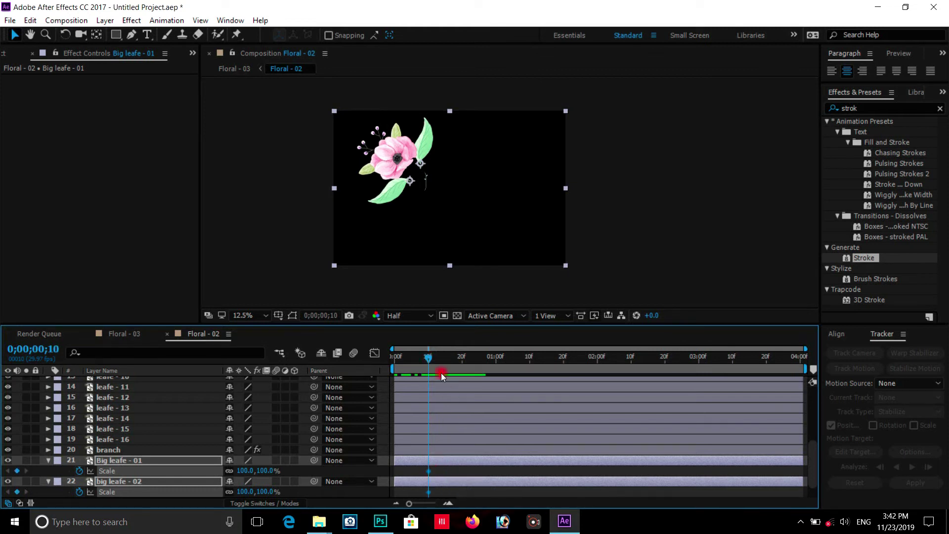
left_click_drag(427, 358, 453, 354)
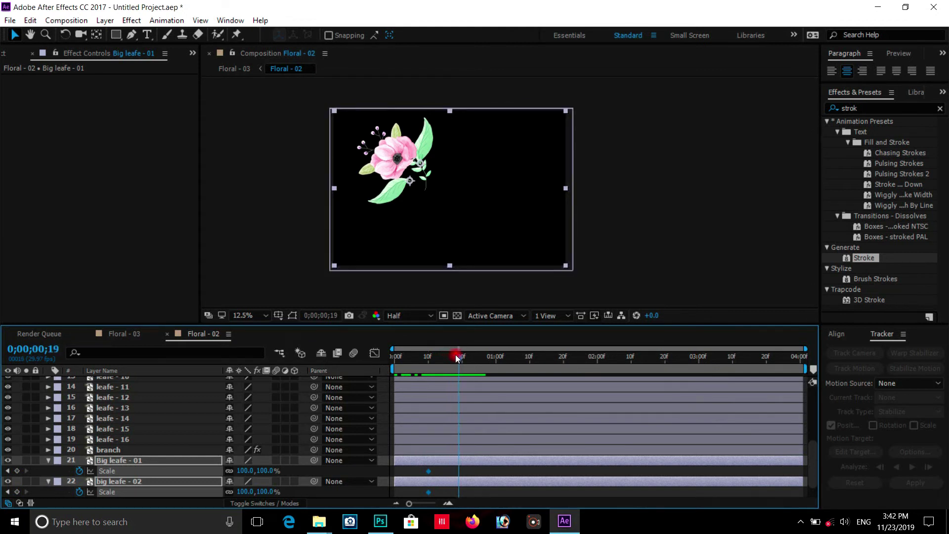
Key the big leaves' Scale at 105% overshoot, 0% at frame 10, and frame 22.
left_click(247, 470)
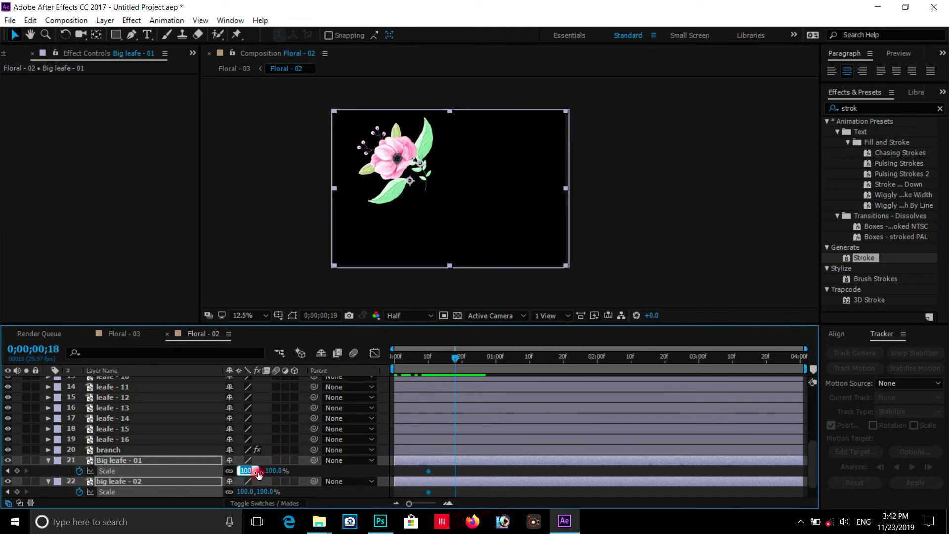
type("105")
key("Return")
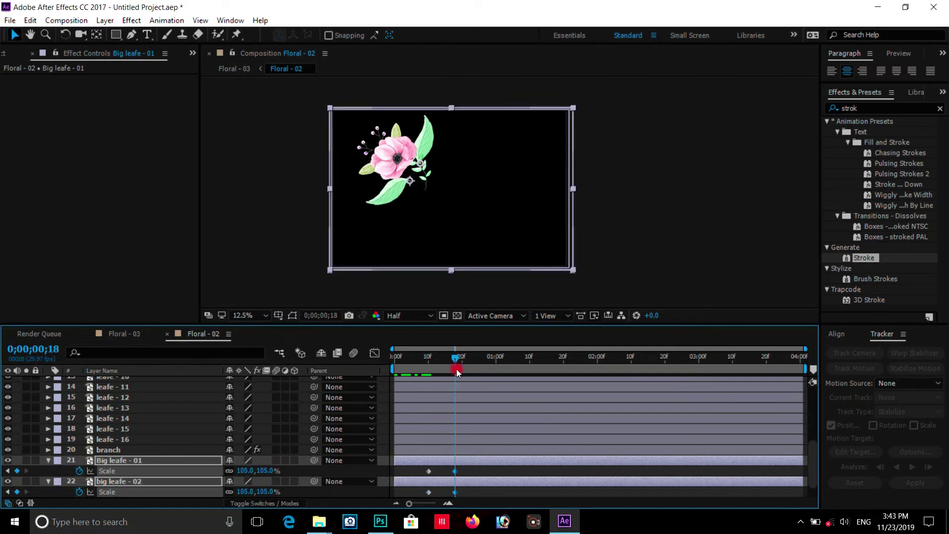
left_click_drag(451, 357, 428, 357)
left_click(244, 470)
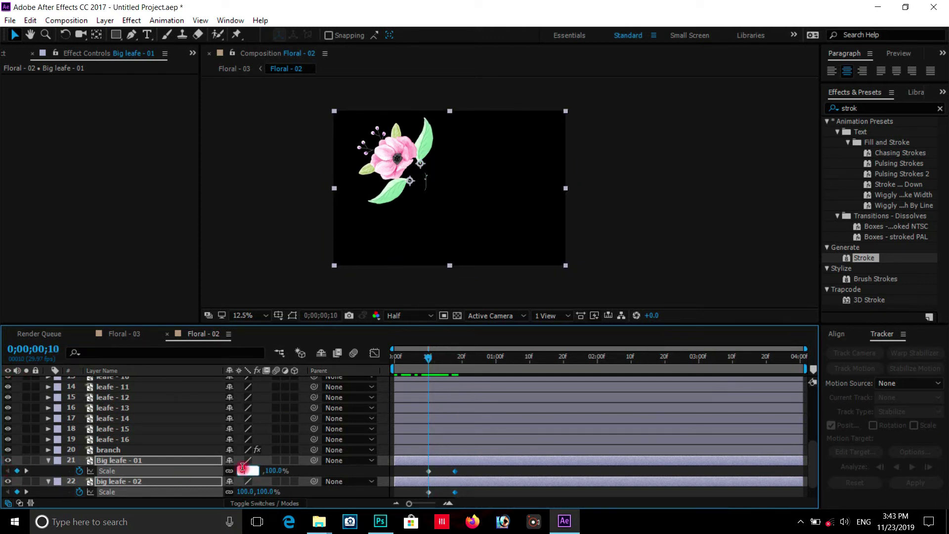
type("0")
key("Return")
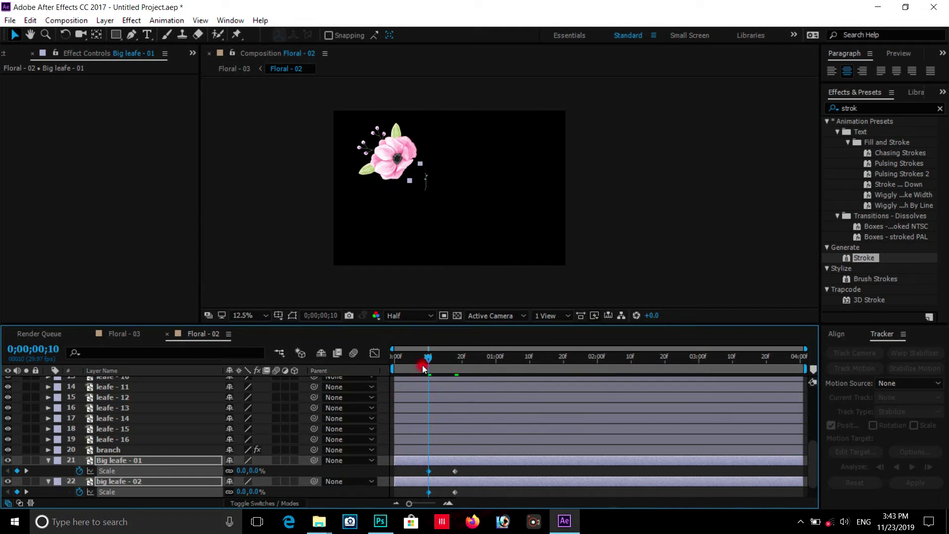
left_click_drag(429, 355, 454, 360)
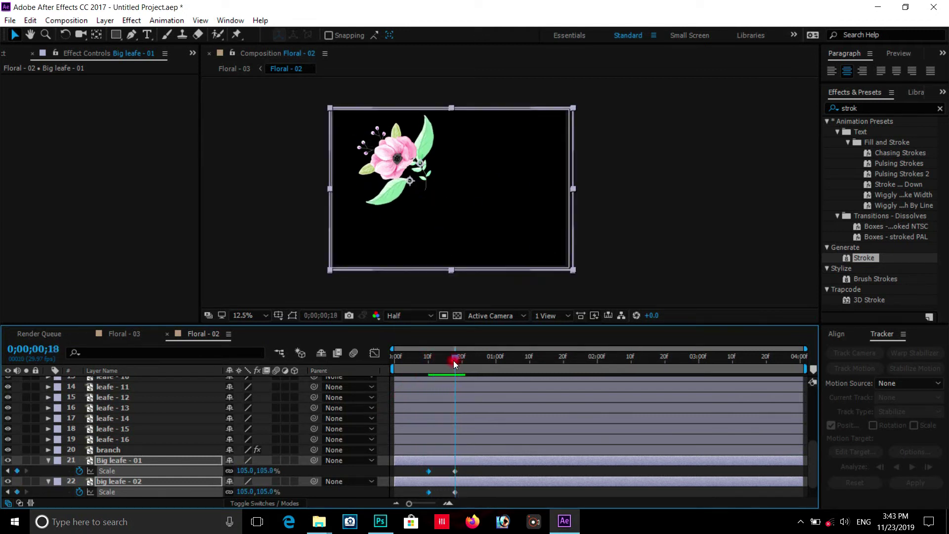
left_click_drag(459, 357, 467, 356)
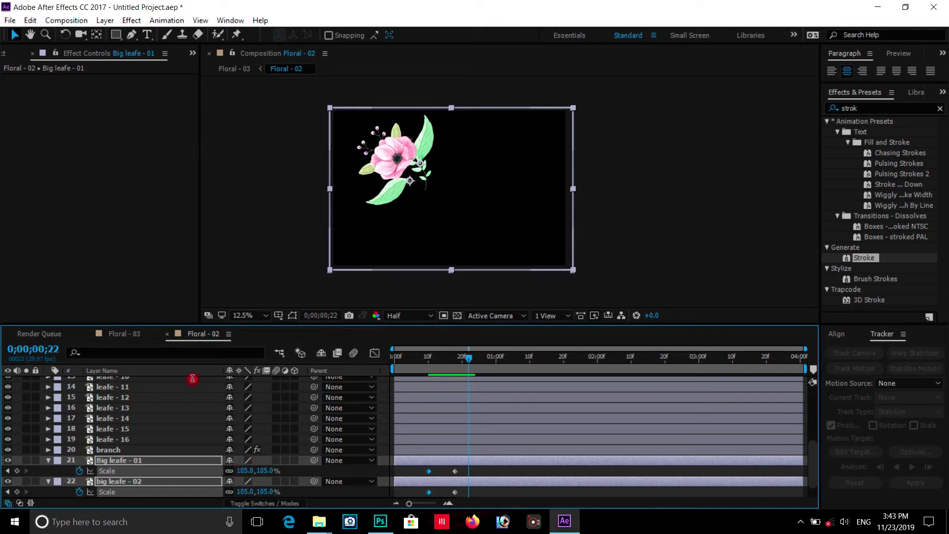
type("0")
left_click(265, 461)
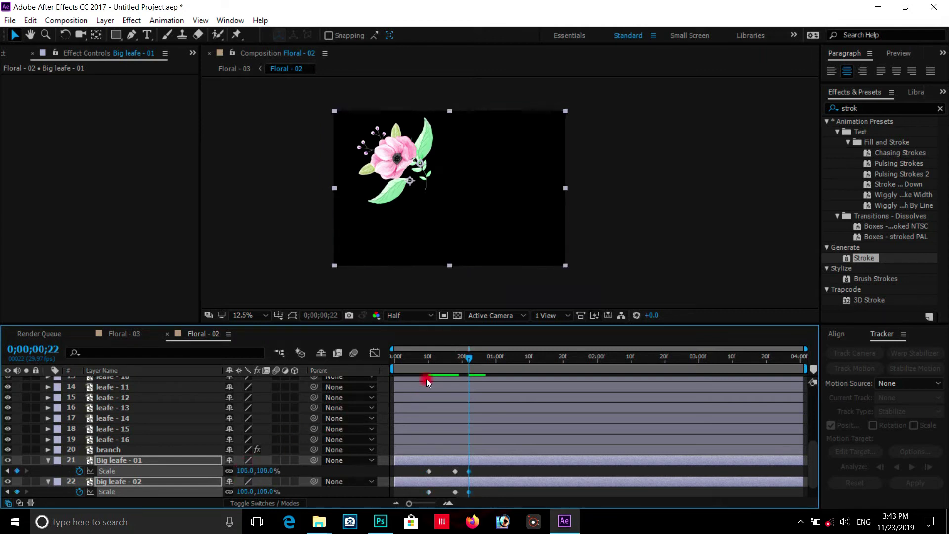
left_click_drag(466, 357, 443, 357)
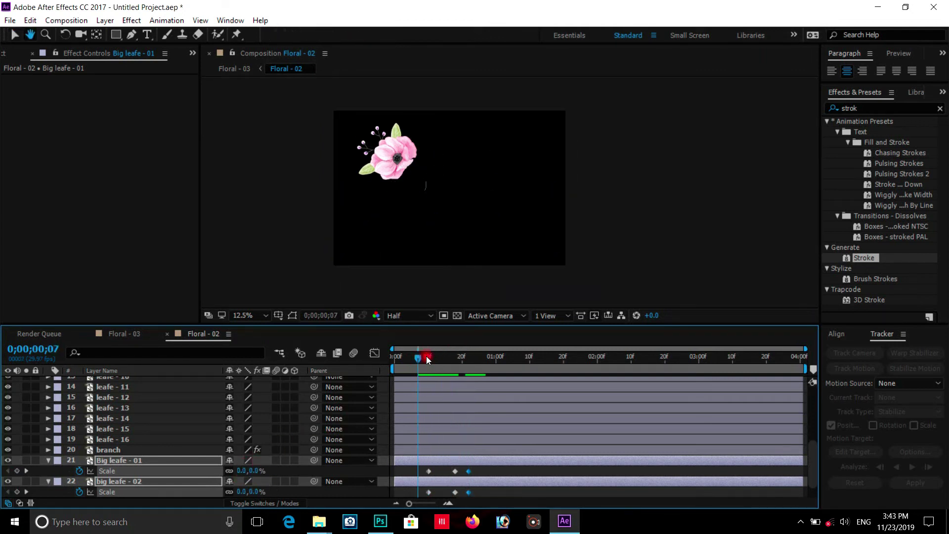
key("space")
Apply Easy Ease to all the big leaves' Scale keyframes and preview from the first frame.
left_click_drag(481, 465, 425, 494)
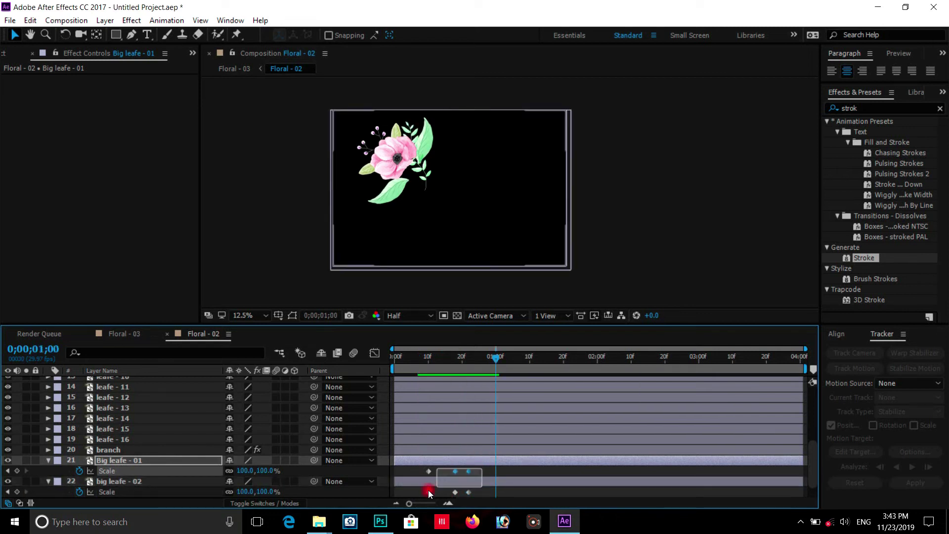
right_click(469, 470)
mouse_move(532, 481)
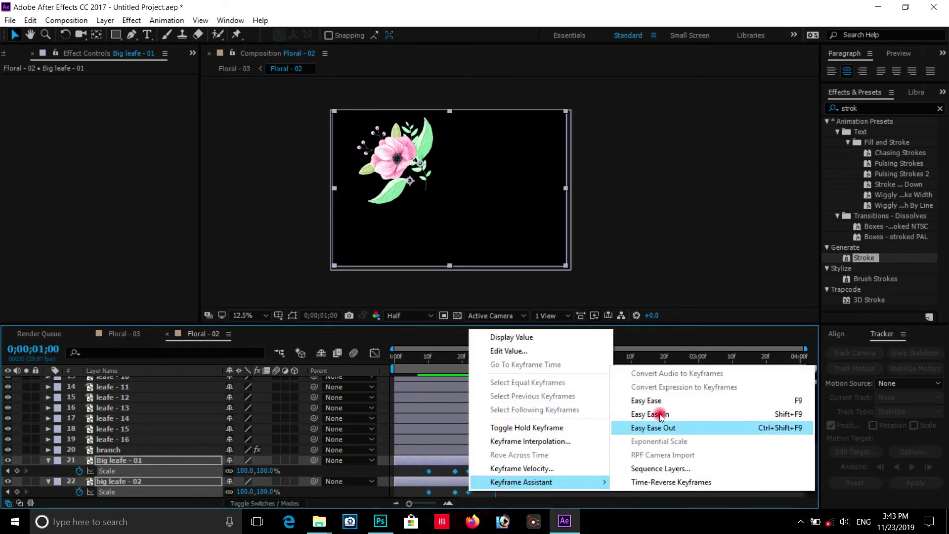
left_click(643, 396)
left_click_drag(407, 354, 396, 355)
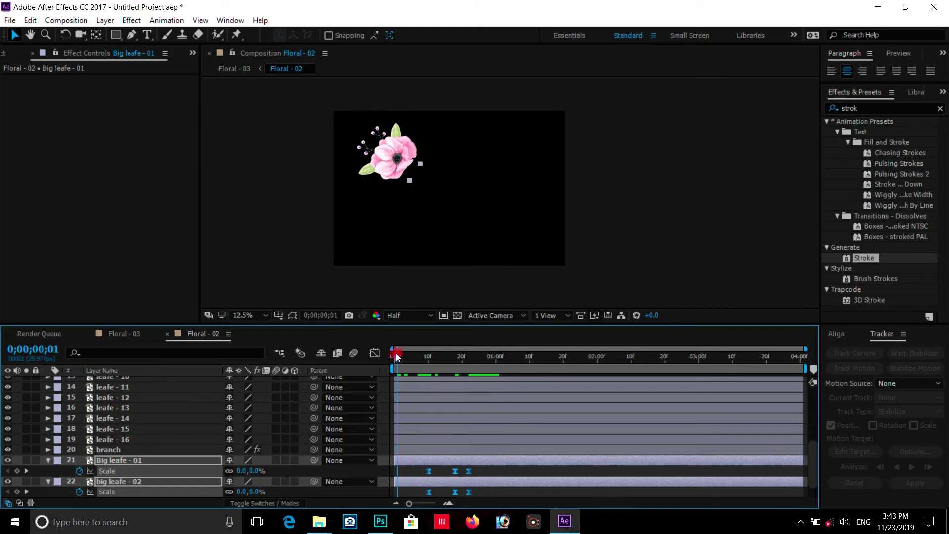
key("space")
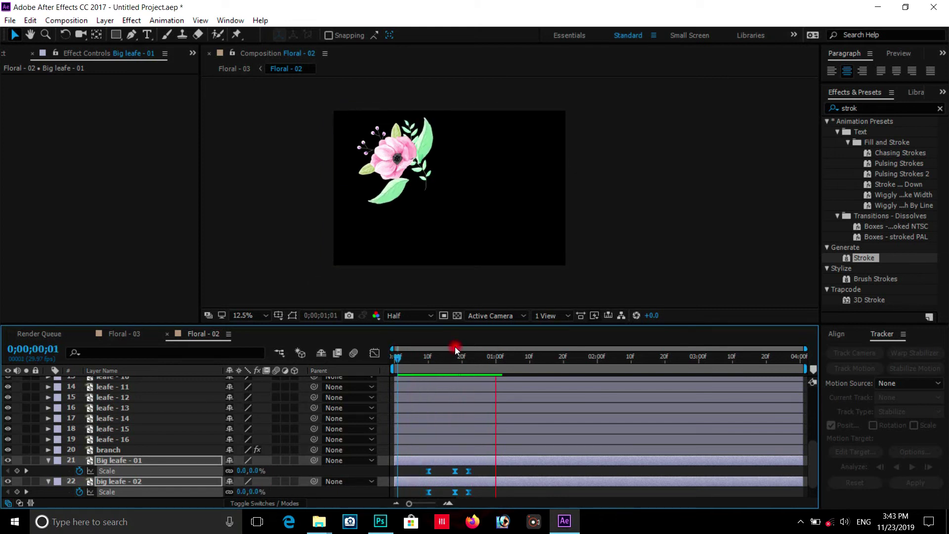
key("space")
Nudge the last Scale keyframes slightly later and preview the leaf animation again.
left_click(468, 469)
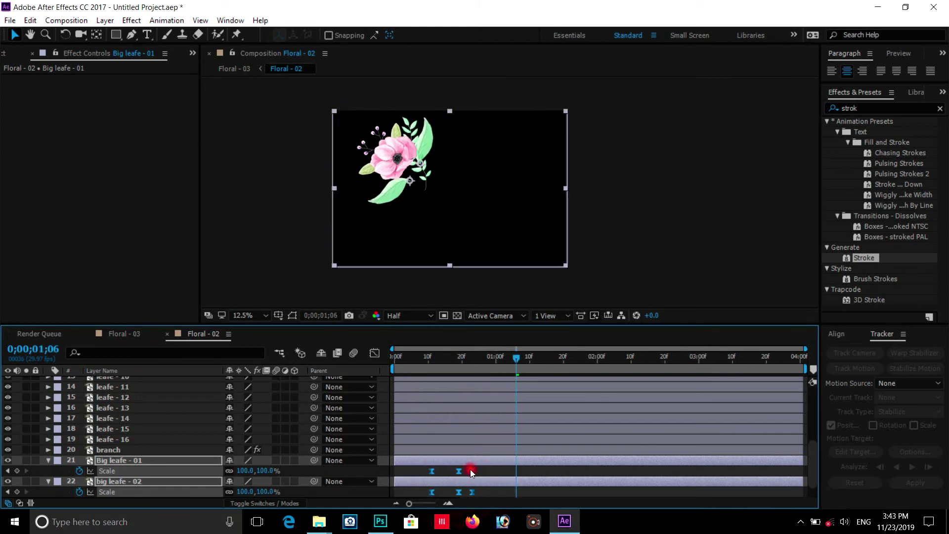
left_click(465, 496, "shift")
left_click_drag(468, 473, 472, 469)
left_click(425, 355)
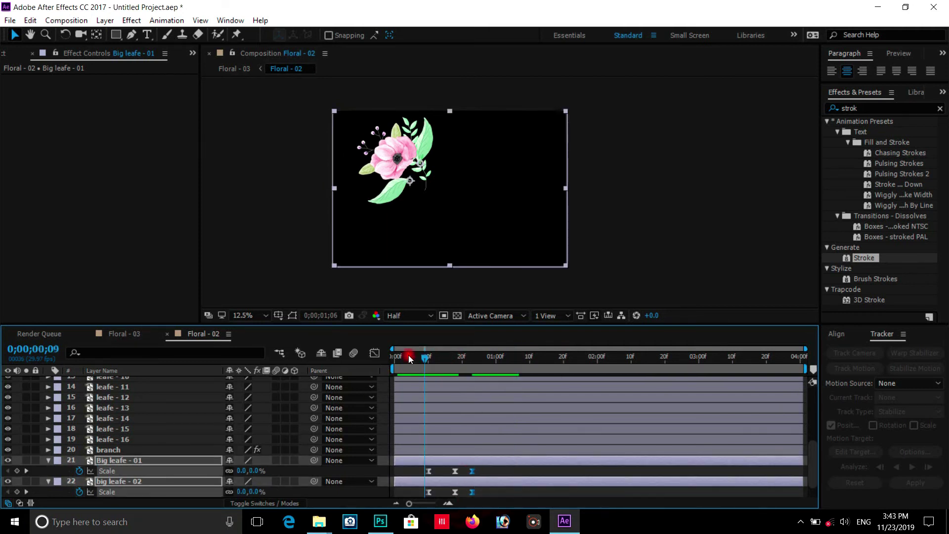
left_click_drag(408, 354, 397, 355)
key("space")
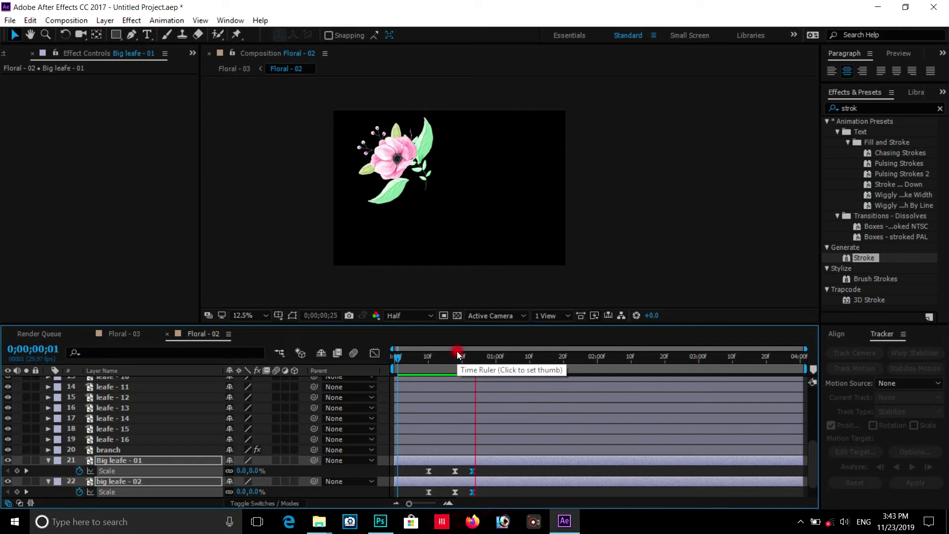
left_click_drag(420, 354, 409, 356)
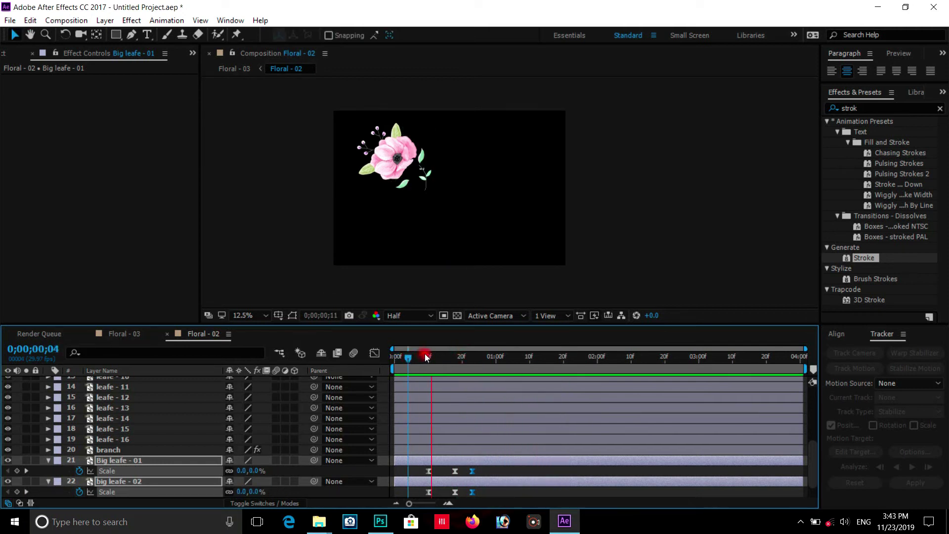
key("space")
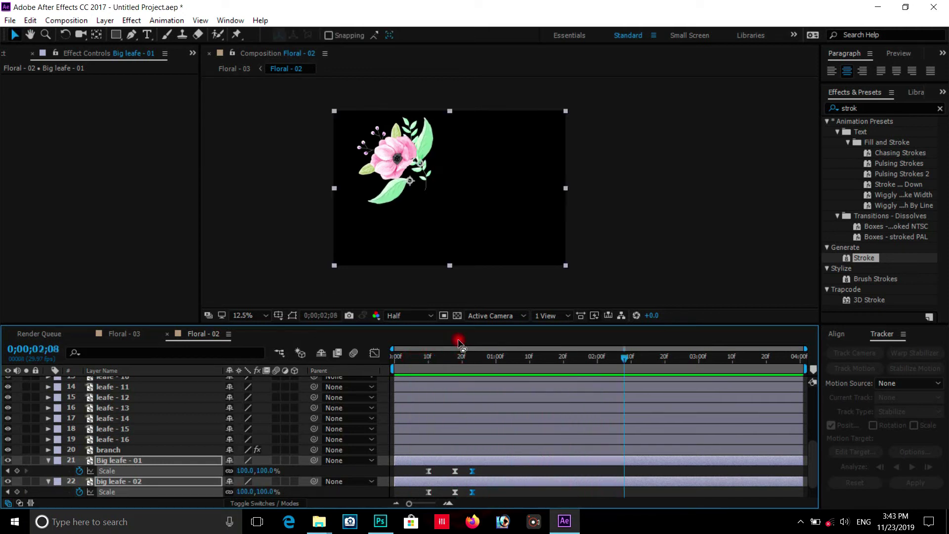
Collapse the big leaf layers, select small leafe - 01 and 02, and scrub to about frame 28.
left_click(48, 460)
left_click(48, 471)
left_click(113, 480)
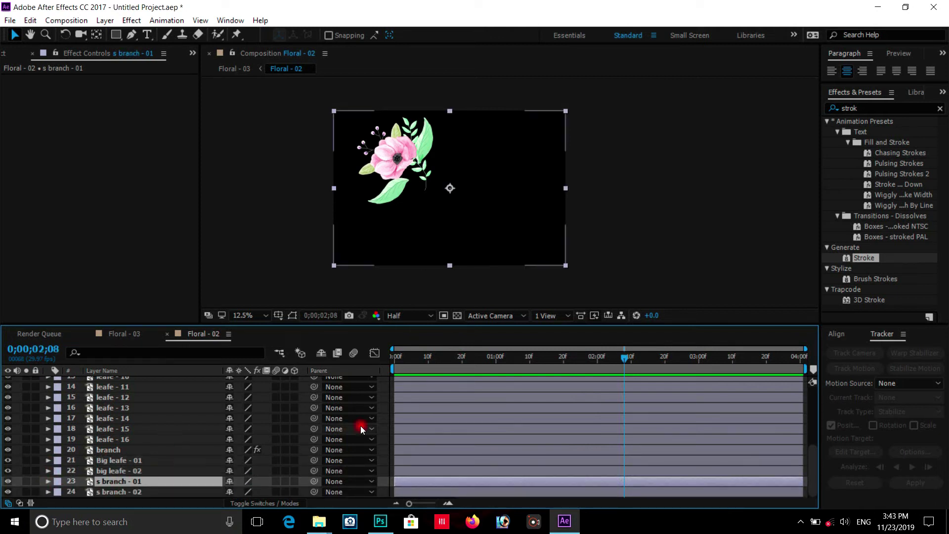
scroll(474, 453, "up", 2)
scroll(470, 452, "up", 3)
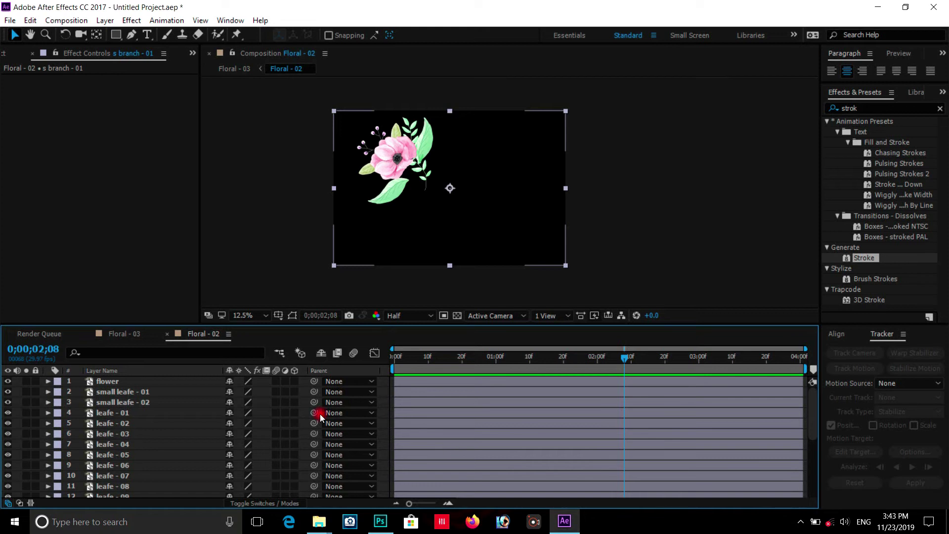
left_click(116, 391)
left_click(113, 402, "shift")
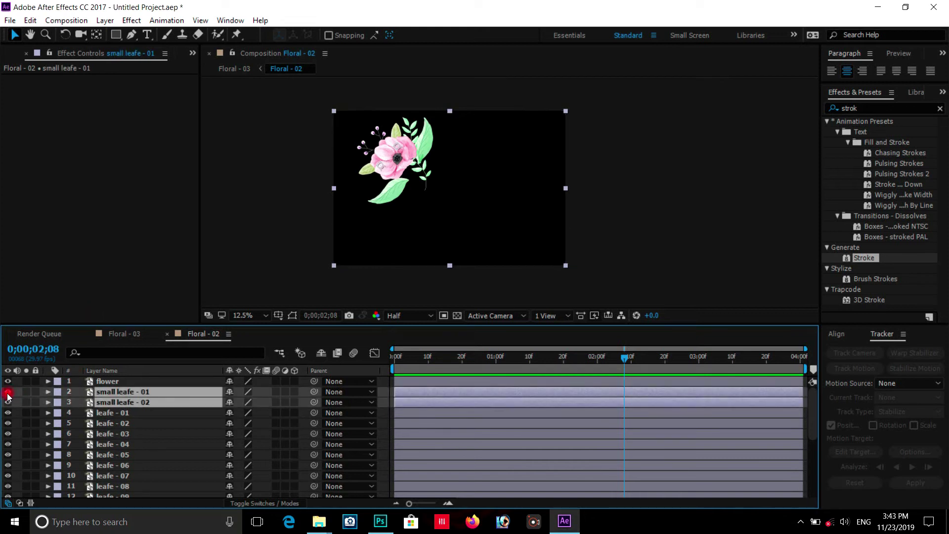
left_click_drag(8, 391, 8, 401)
left_click_drag(428, 357, 483, 347)
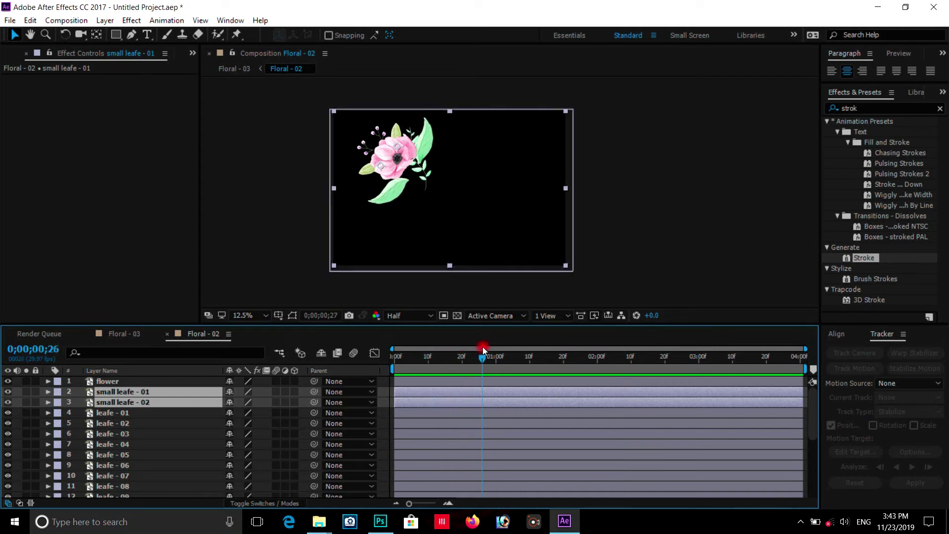
left_click_drag(482, 346, 488, 344)
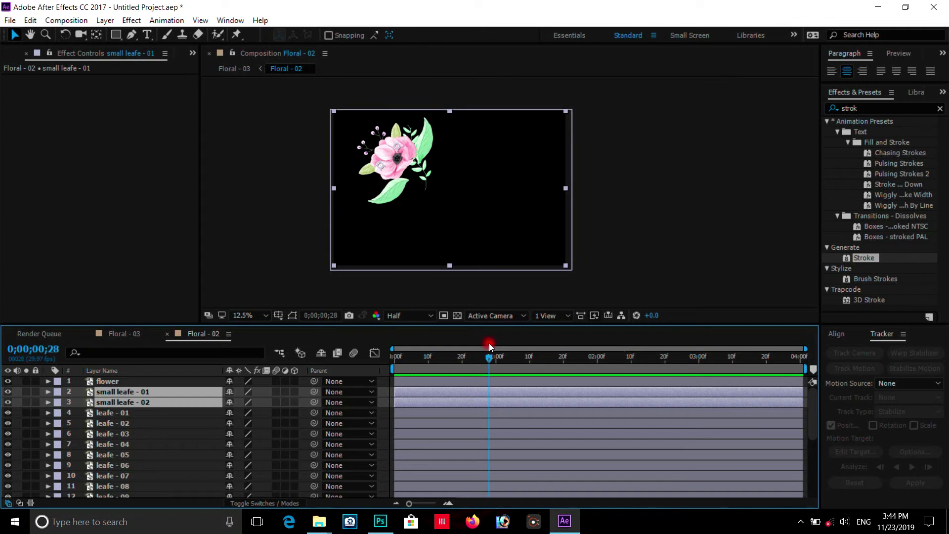
mouse_move(488, 344)
left_mouse_down()
mouse_move(486, 363)
mouse_move(477, 359)
left_mouse_up()
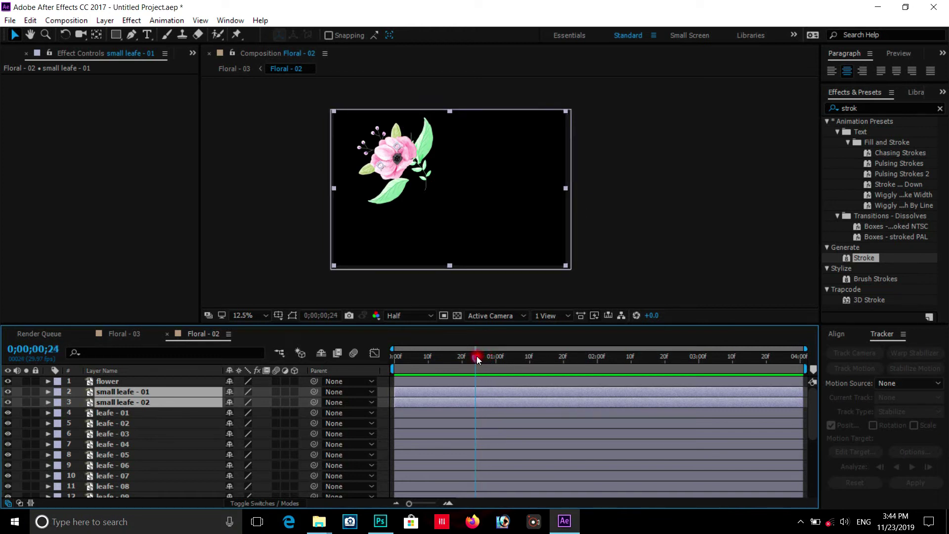
Start Scale keyframes on both small leaves at 0%.
key("s")
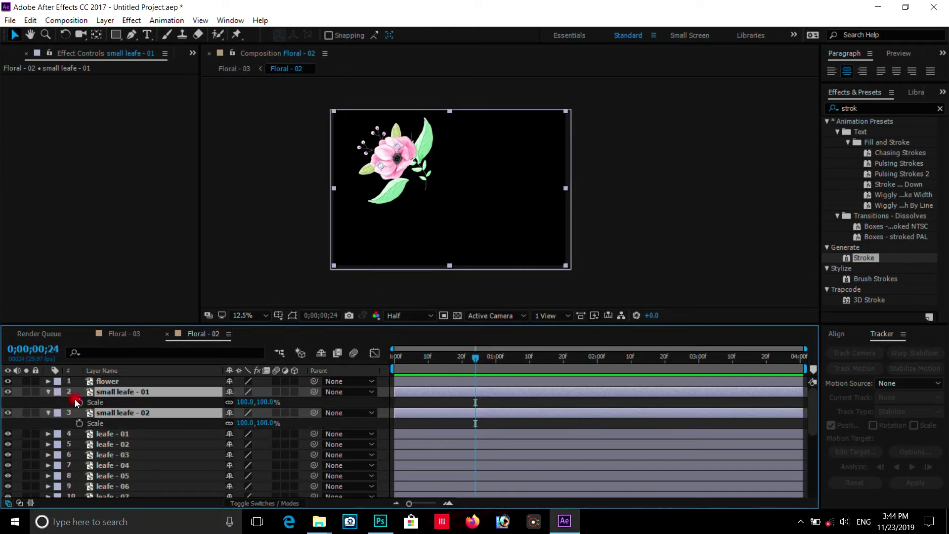
left_click(78, 402)
left_click(240, 401)
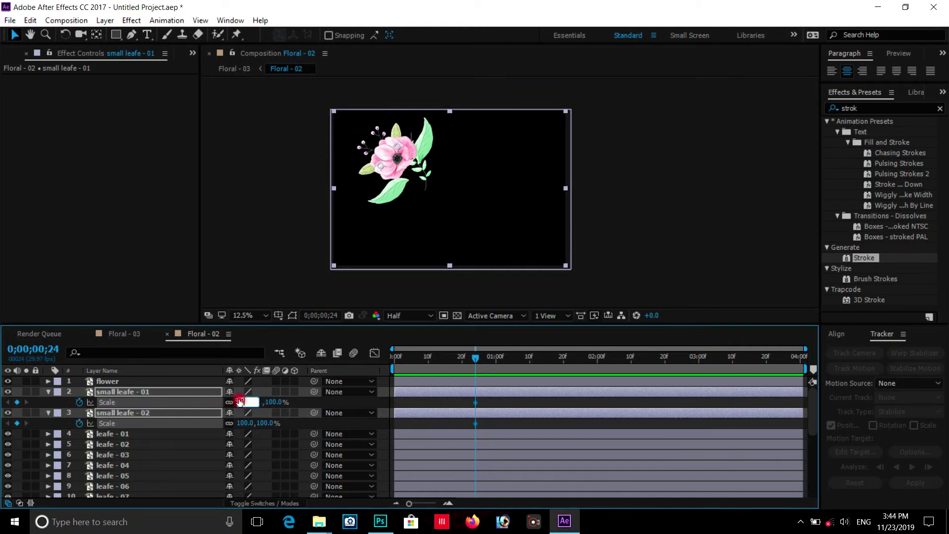
type("0")
key("Return")
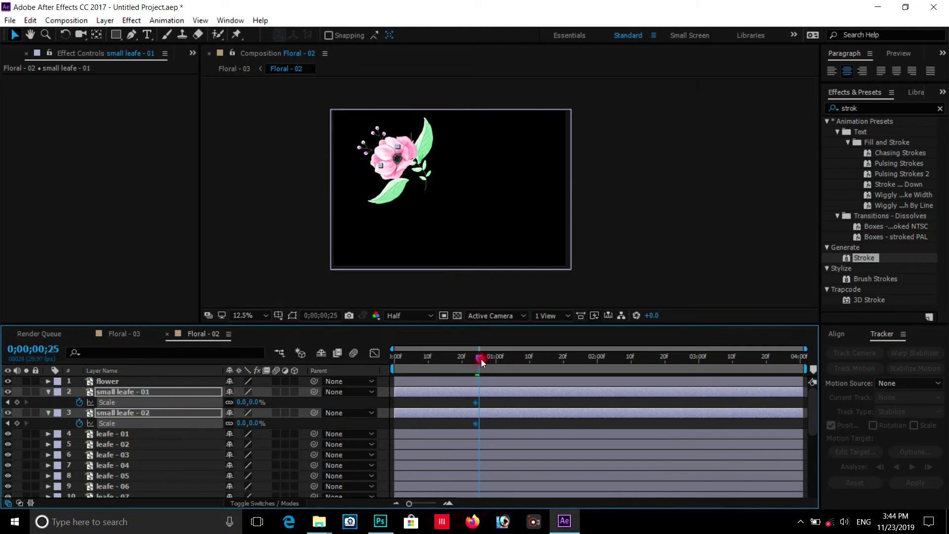
Add small-leaf Scale keys of 105% at 0;00;01;02 and 100% a few frames later.
left_click_drag(482, 359, 505, 355)
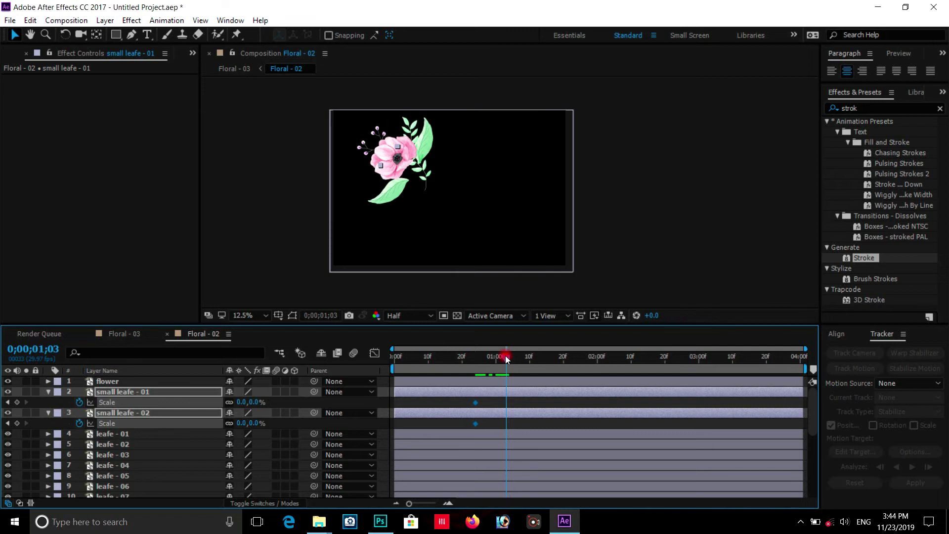
left_click_drag(511, 357, 503, 357)
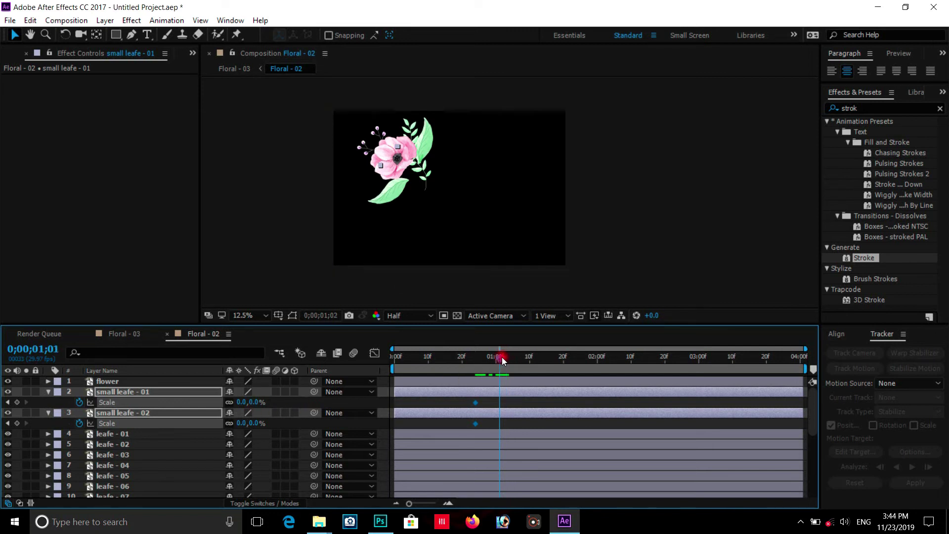
left_click(247, 402)
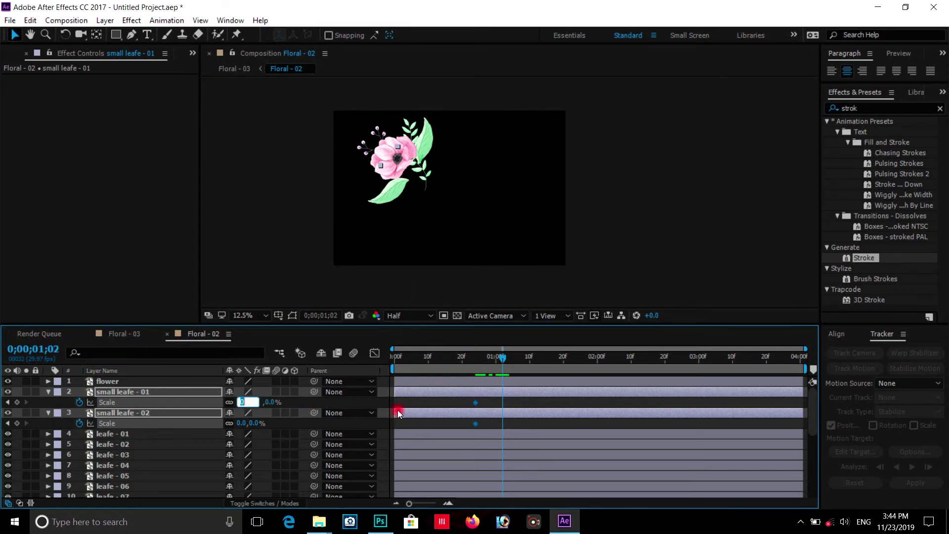
type("1005")
key("Return")
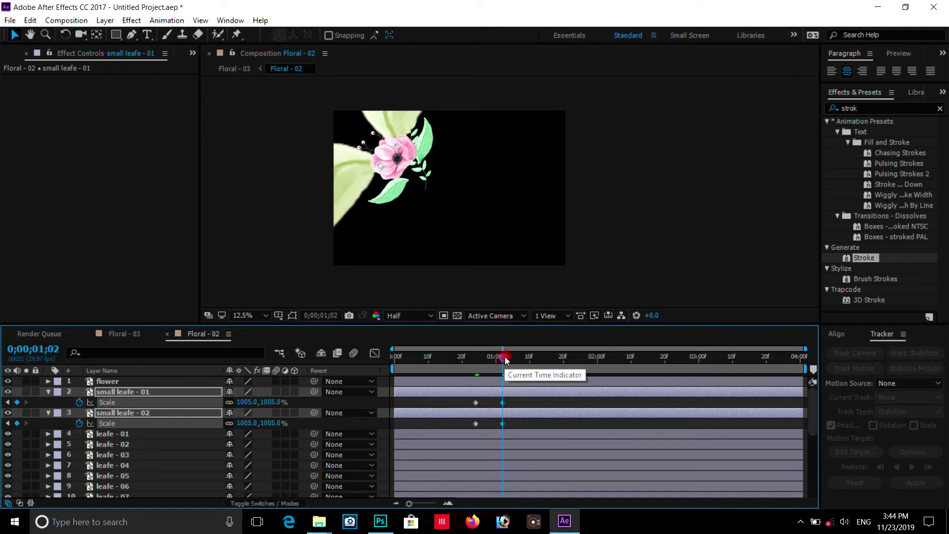
left_click(247, 401)
type("1")
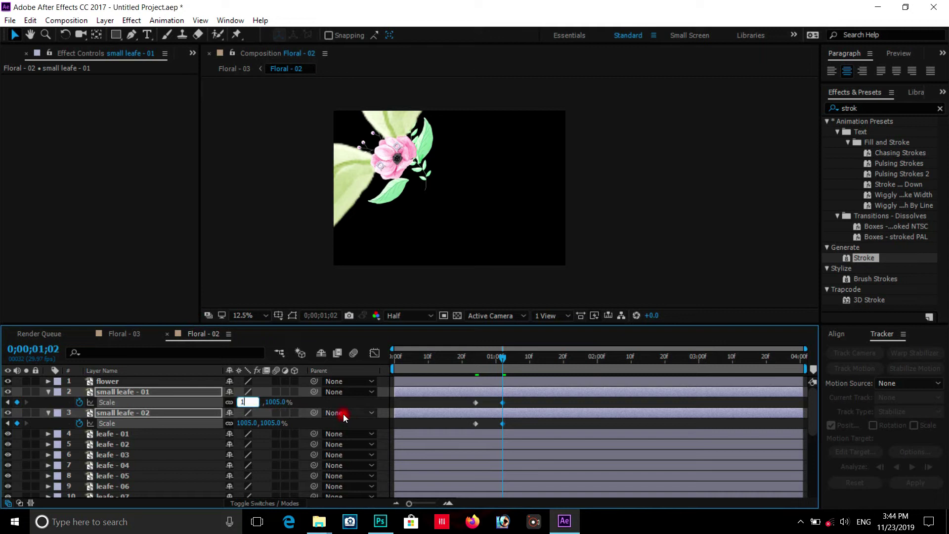
left_click(461, 423)
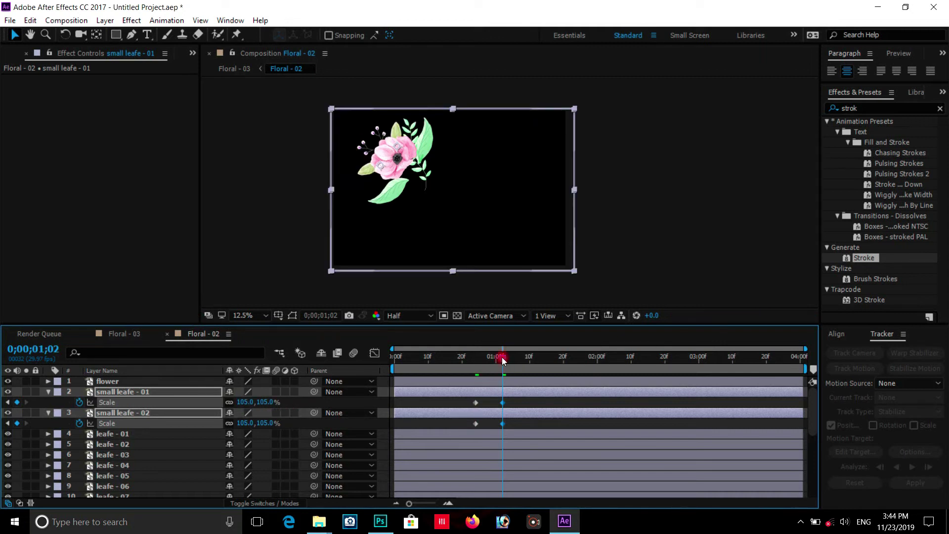
left_click_drag(504, 356, 516, 356)
left_click(246, 401)
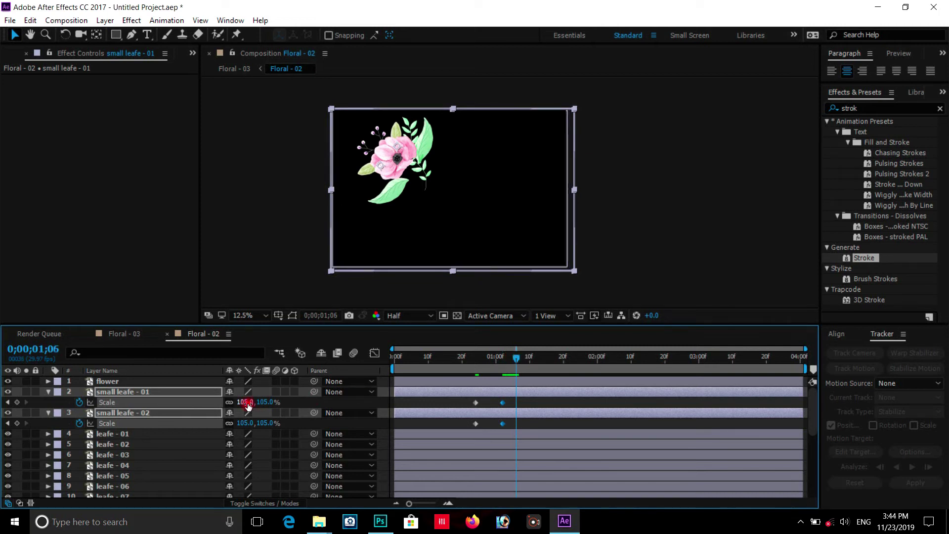
type("1")
key("Return")
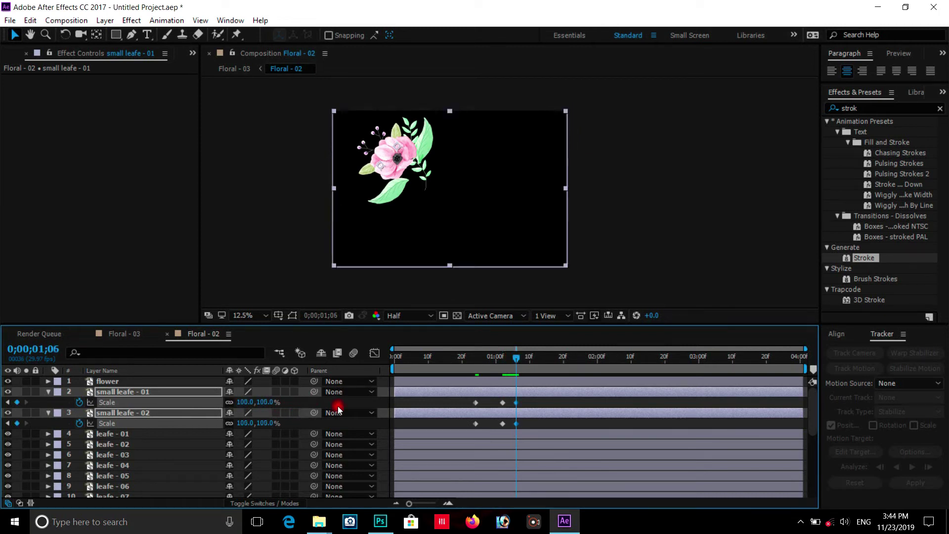
Apply Easy Ease to the small leaves' Scale keyframes.
left_click_drag(533, 400, 463, 424)
right_click(477, 423)
mouse_move(583, 415)
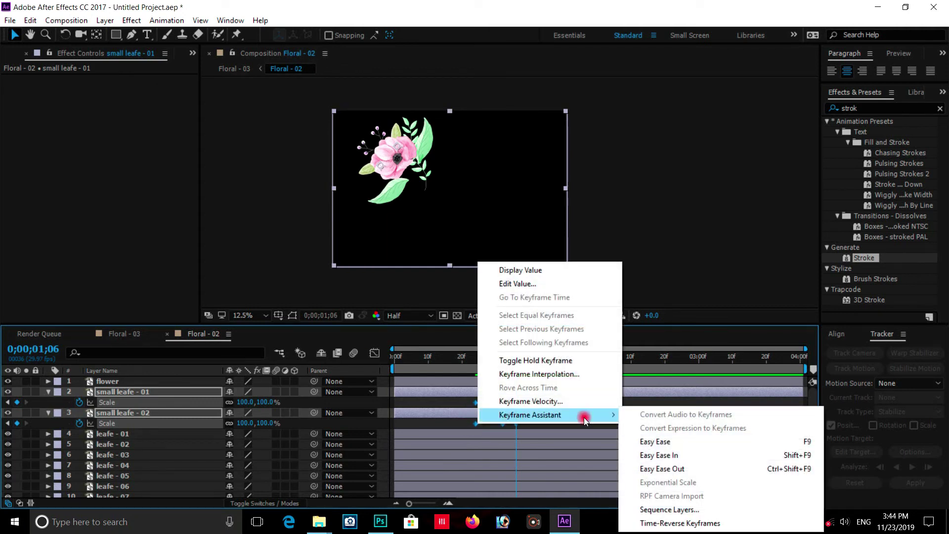
left_click(642, 443)
Preview the leaves popping in from 0;00;00;22 and 0;00;00;19, then scrub mid-growth.
left_click(475, 358)
left_click_drag(475, 358, 469, 358)
key("space")
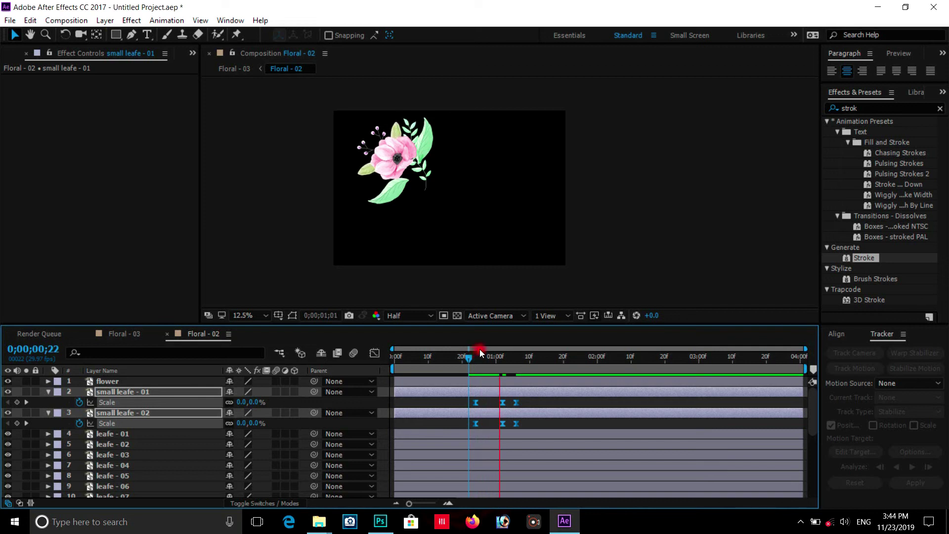
key("space")
left_click(469, 358)
key("space")
left_click_drag(473, 358, 460, 357)
key("space")
key("space")
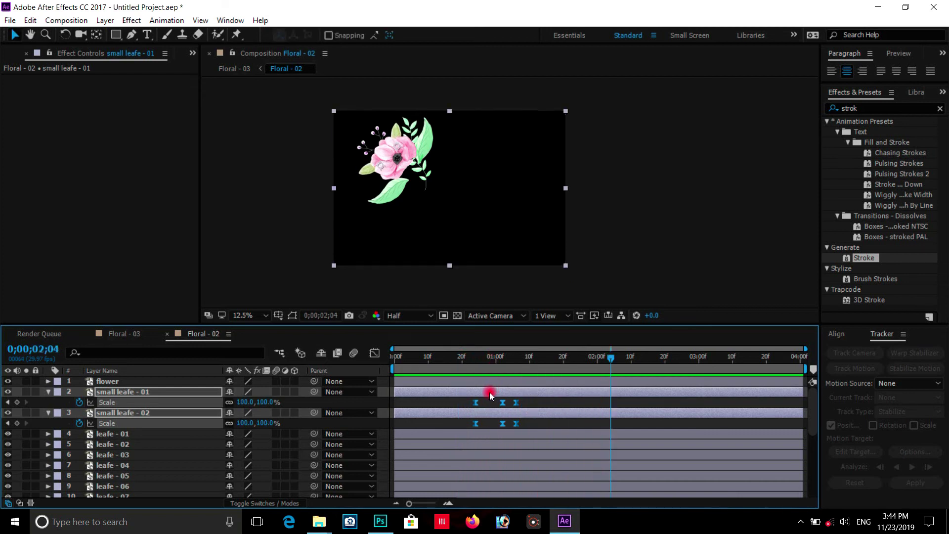
key("ctrl+Up")
mouse_move(504, 359)
left_mouse_down()
mouse_move(485, 359)
mouse_move(494, 358)
left_mouse_up()
Start the flower's Scale keyframes at 0;00;00;28, undoing a misplaced 105% key.
left_click(479, 381)
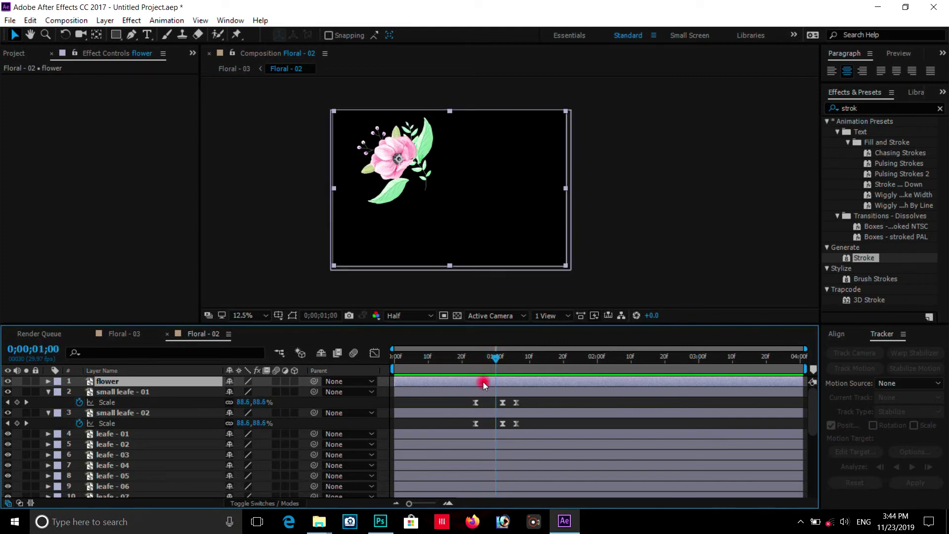
key("s")
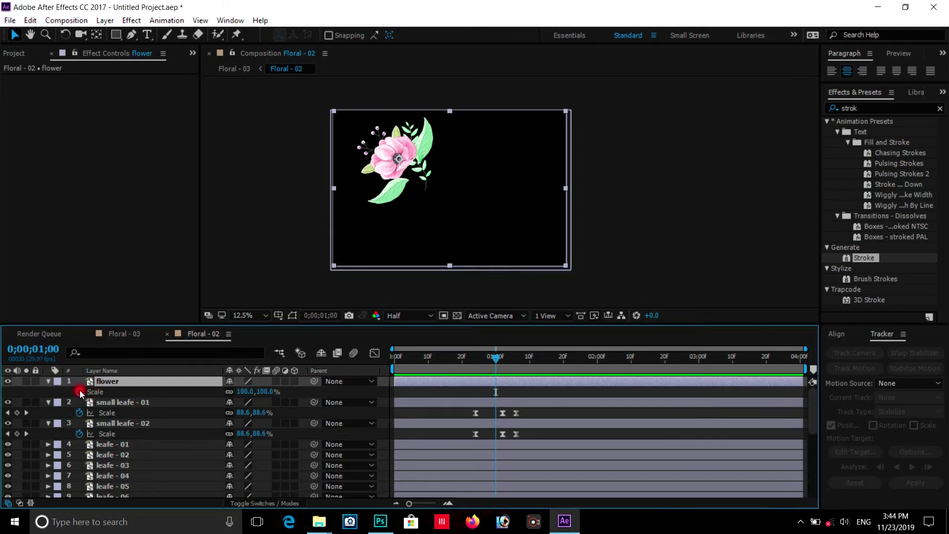
left_click(80, 391)
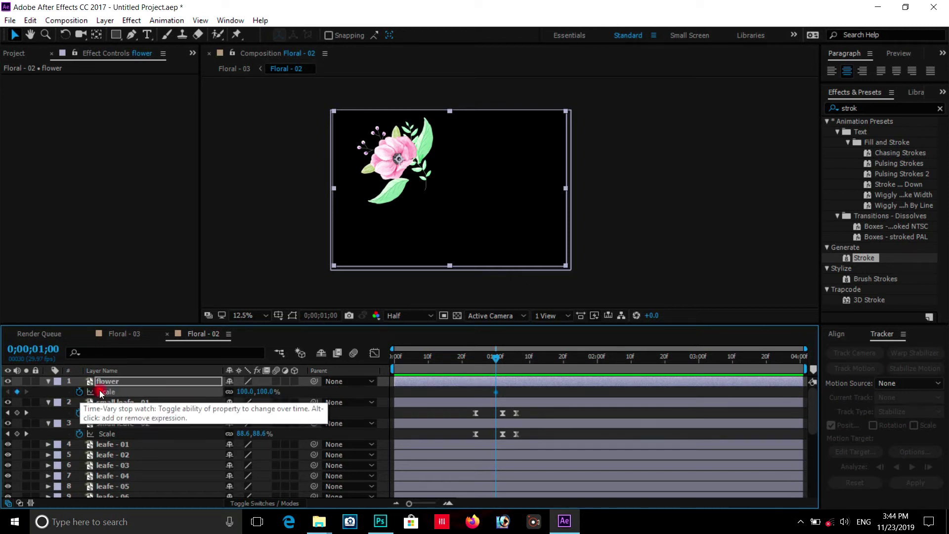
left_click_drag(495, 393, 488, 392)
left_click_drag(496, 356, 515, 356)
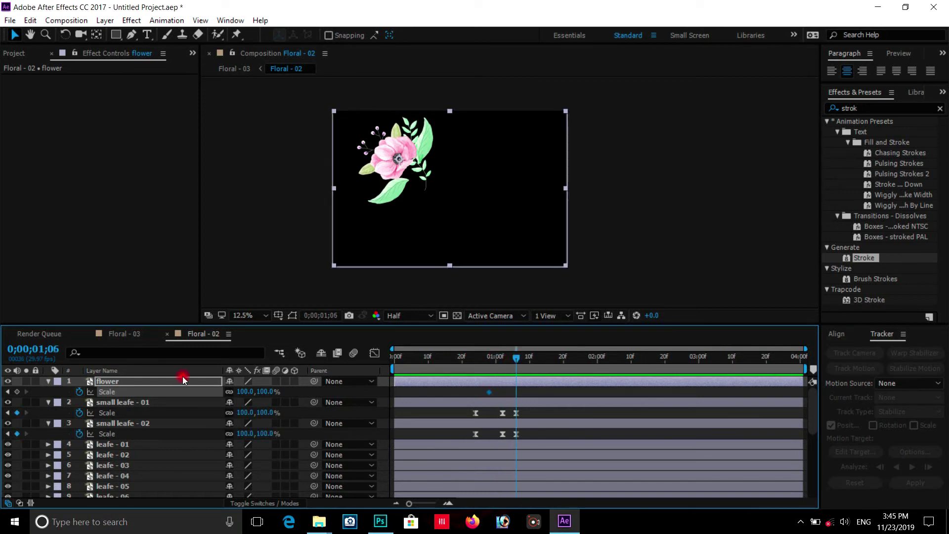
left_click(244, 392)
key("Return")
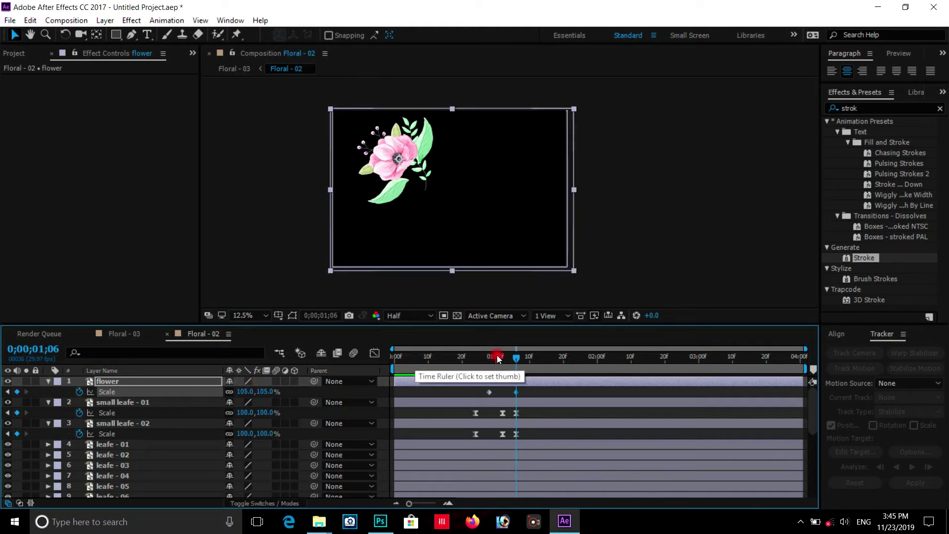
left_click_drag(419, 355, 484, 359)
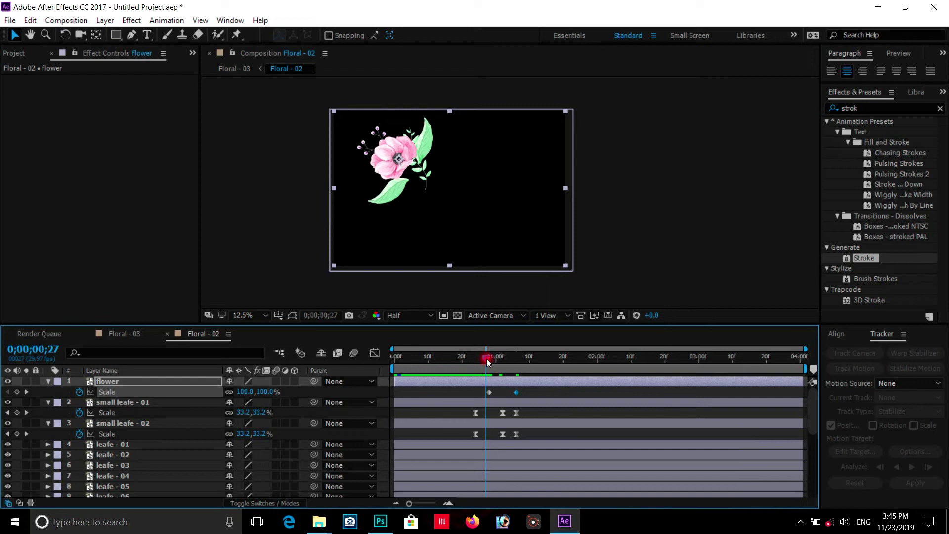
key("ctrl+z")
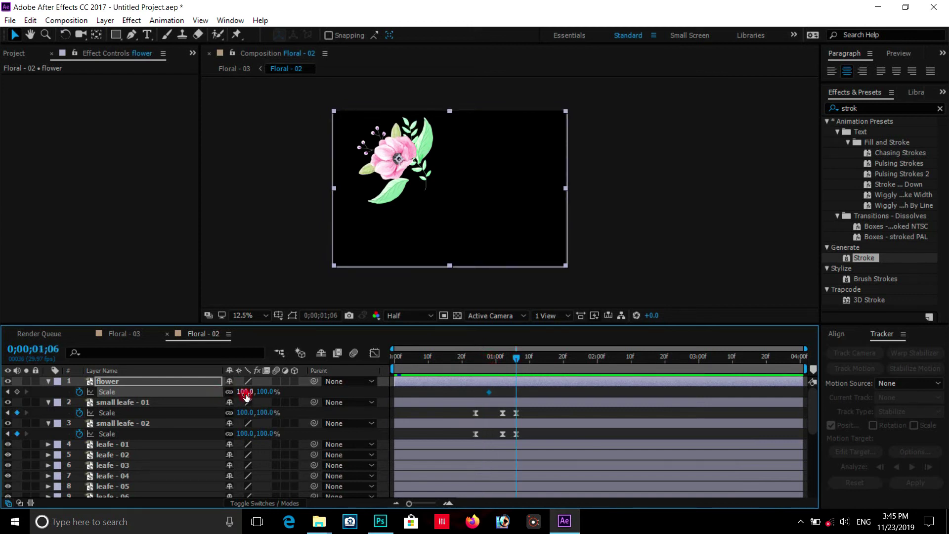
Set the flower's first Scale keyframe to 0%.
left_click(8, 392)
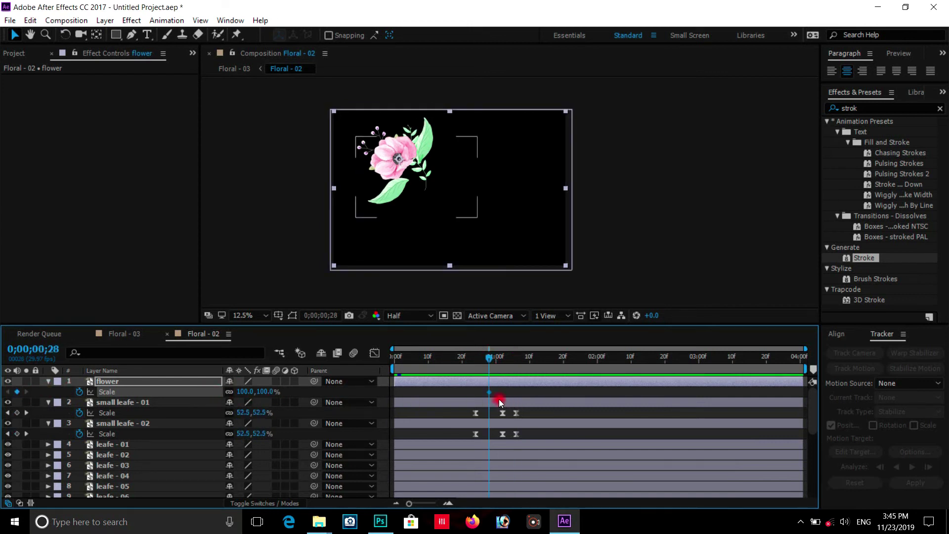
left_click(245, 392)
type("0")
key("Return")
Add flower Scale keys of 105% at 0;00;01;07 and 100% at 0;00;01;10, selecting all three.
left_click_drag(489, 357, 518, 358)
left_click(274, 391)
left_click(242, 391)
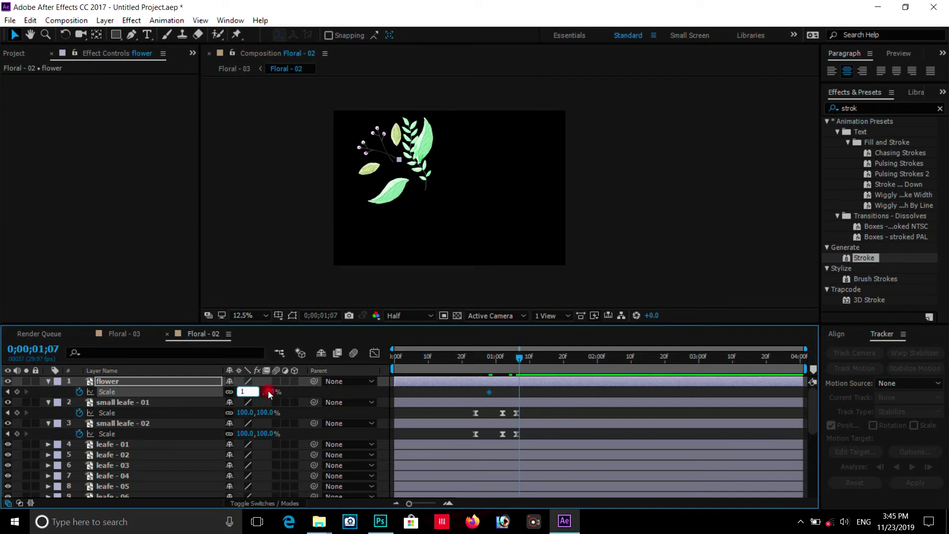
left_click(545, 379)
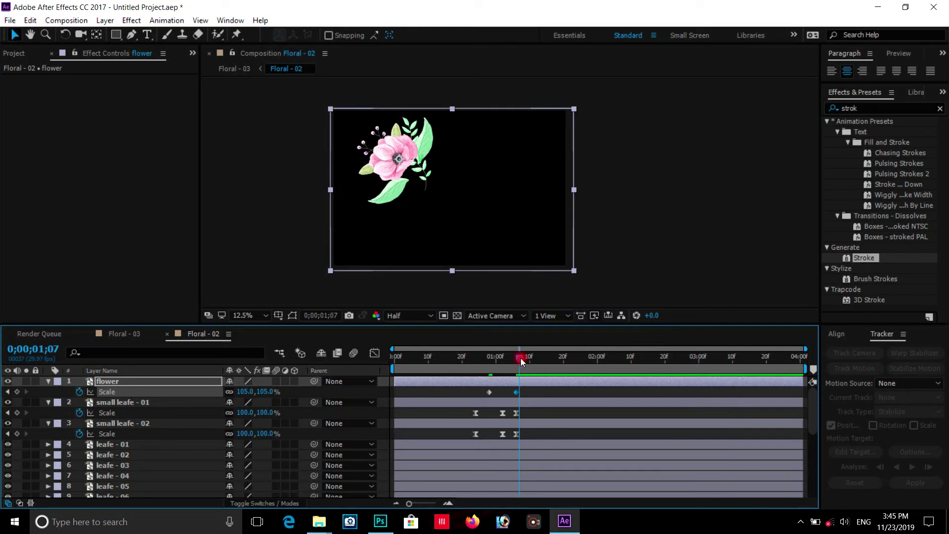
left_click(245, 391)
type("100")
key("Return")
left_click(475, 395)
left_click_drag(546, 390, 482, 394)
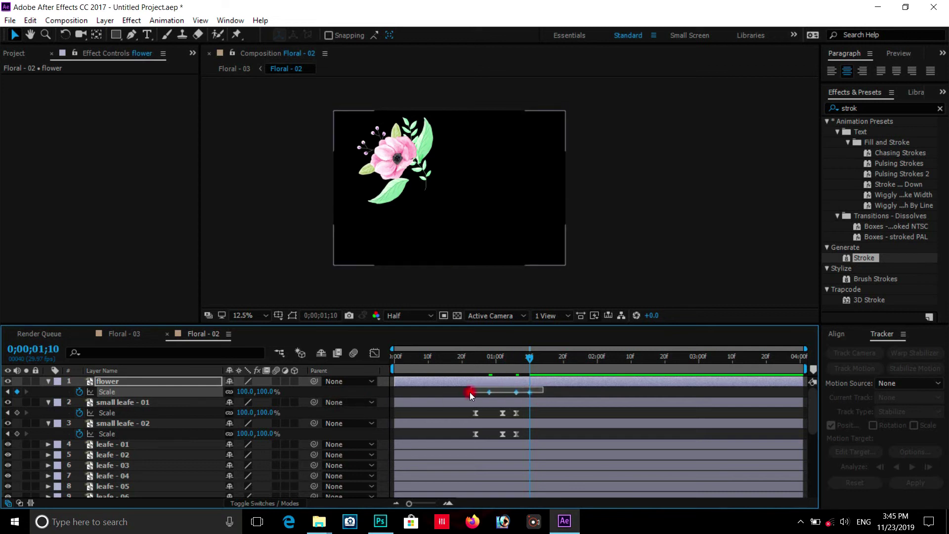
Apply Easy Ease to the flower's Scale keys and preview from 0;00;00;19 and 0;00;00;24.
right_click(492, 392)
mouse_move(524, 386)
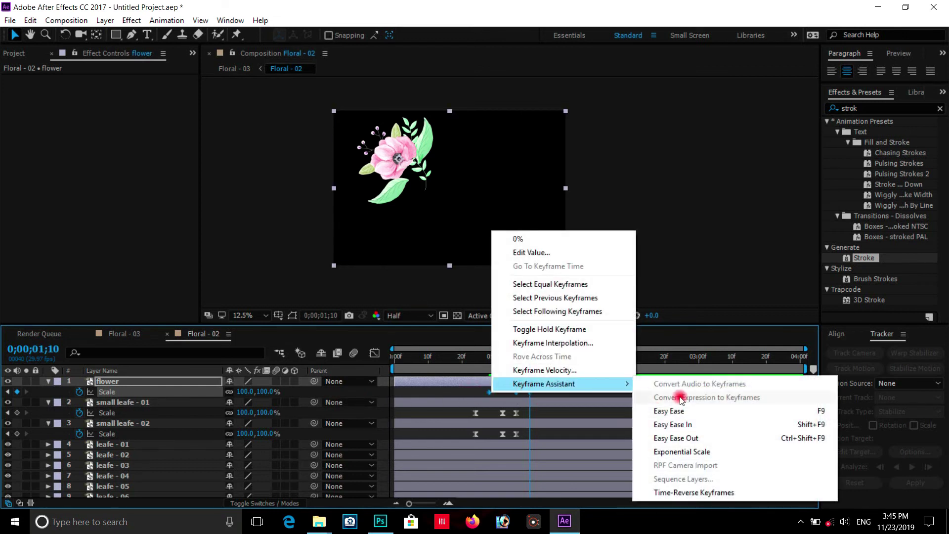
left_click(657, 411)
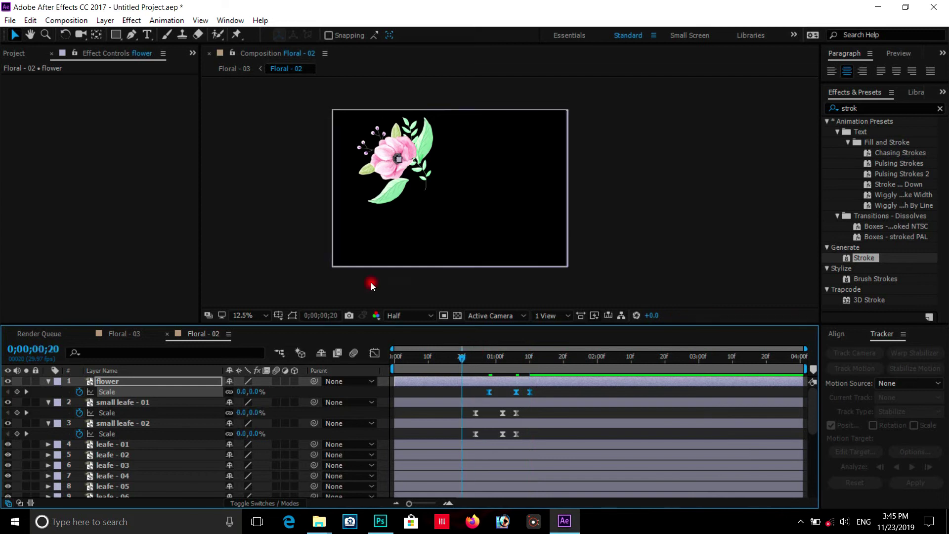
left_click(462, 353)
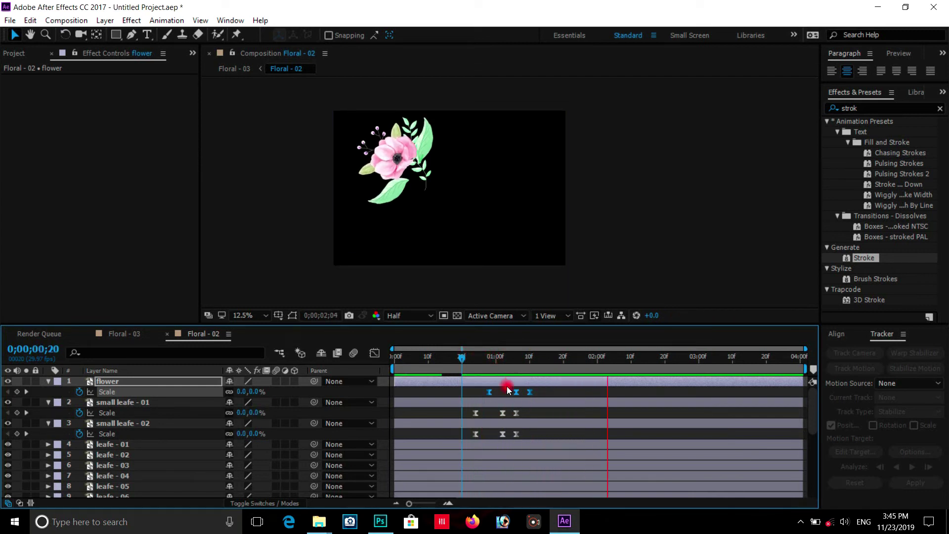
left_click(459, 356)
key("space")
left_click(364, 288)
left_click(473, 356)
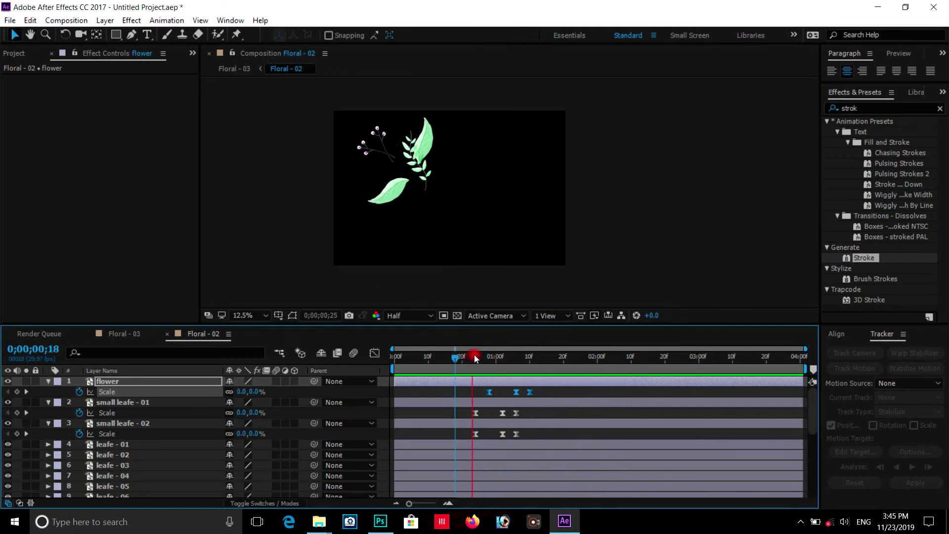
key("space")
left_click_drag(475, 360, 526, 354)
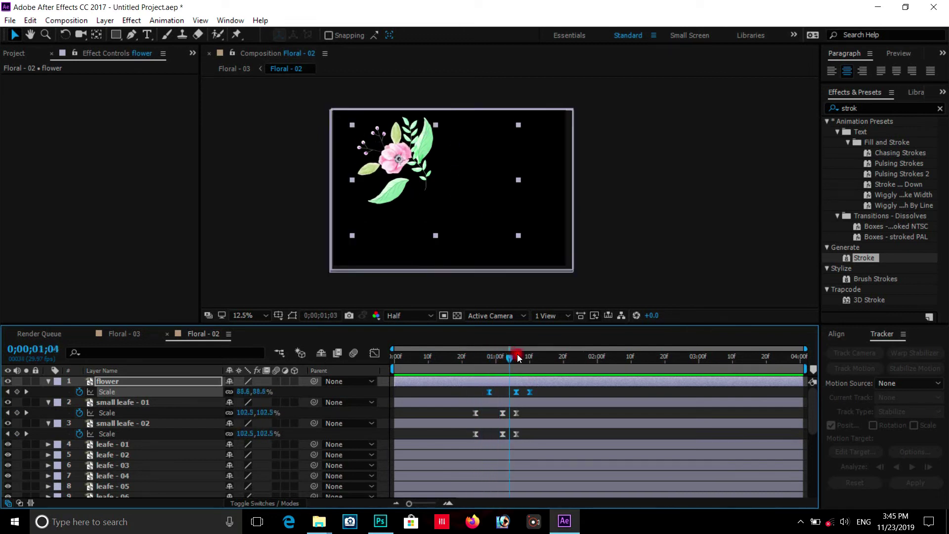
Reselect the flower's Scale keyframes and reapply Easy Ease.
key("ctrl+z")
key("Page_Down")
left_click_drag(480, 390, 526, 395)
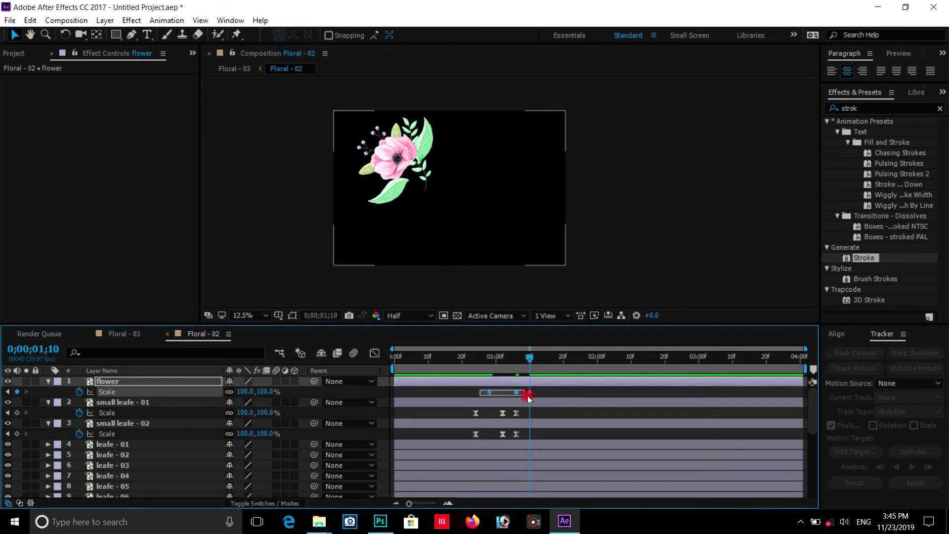
right_click(532, 393)
mouse_move(567, 382)
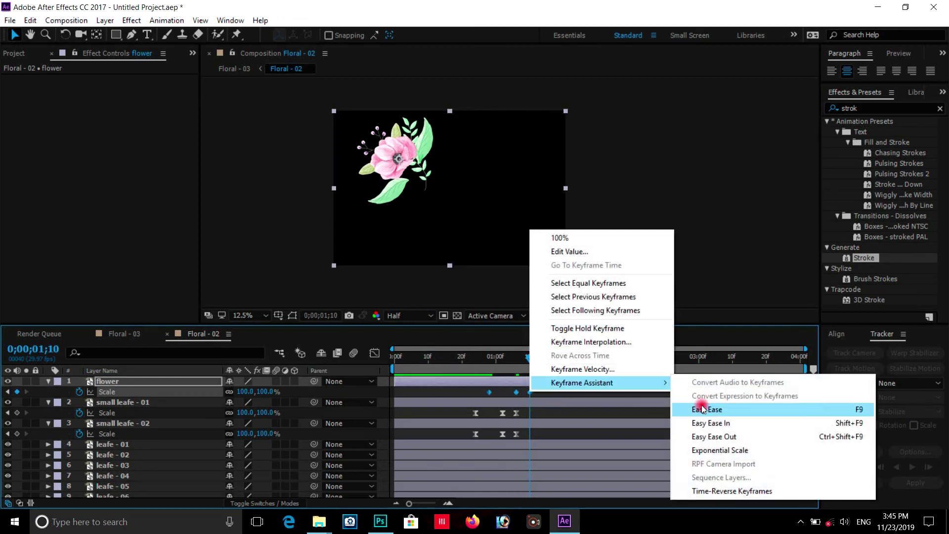
left_click(702, 407)
Shift the flower's Scale keyframes earlier and preview from 0;00;00;17.
left_click_drag(477, 360, 473, 360)
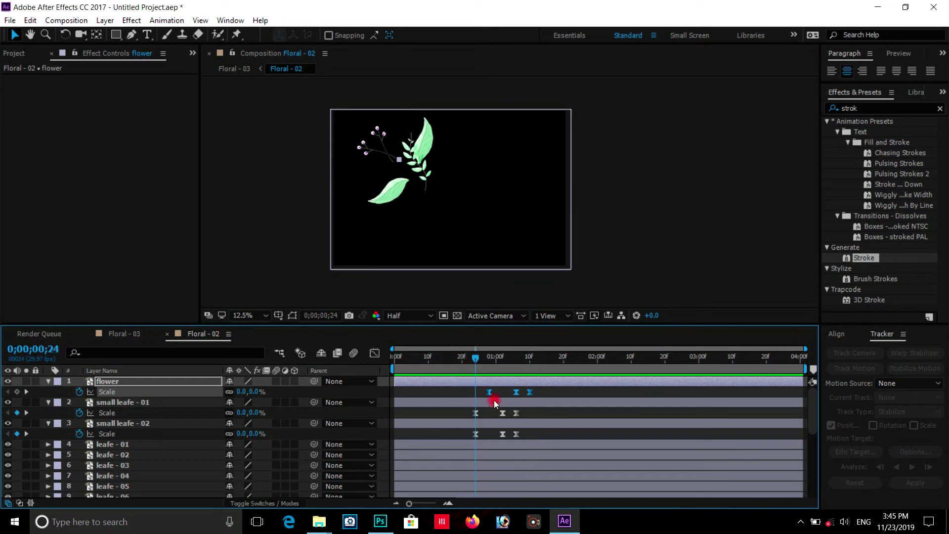
left_click_drag(482, 393, 458, 391)
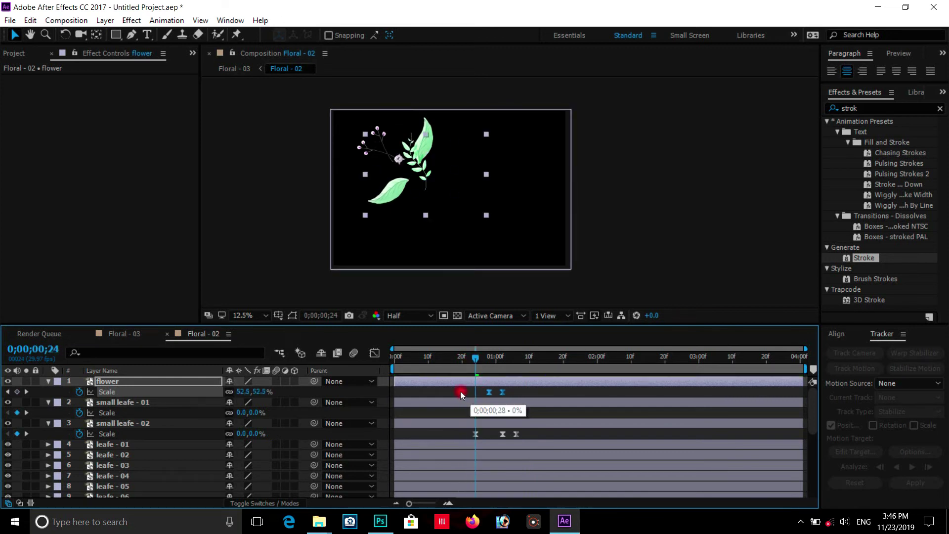
left_click_drag(458, 390, 461, 391)
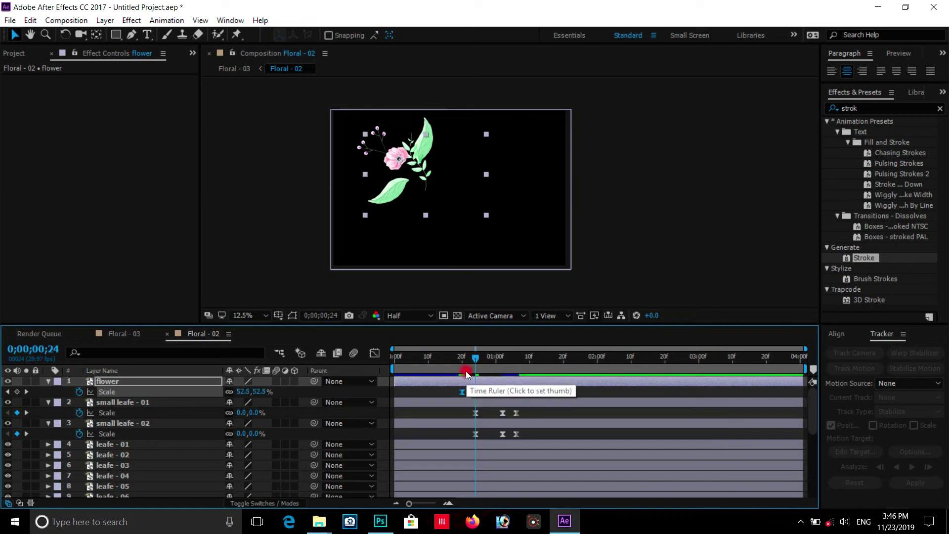
left_click(452, 357)
key("space")
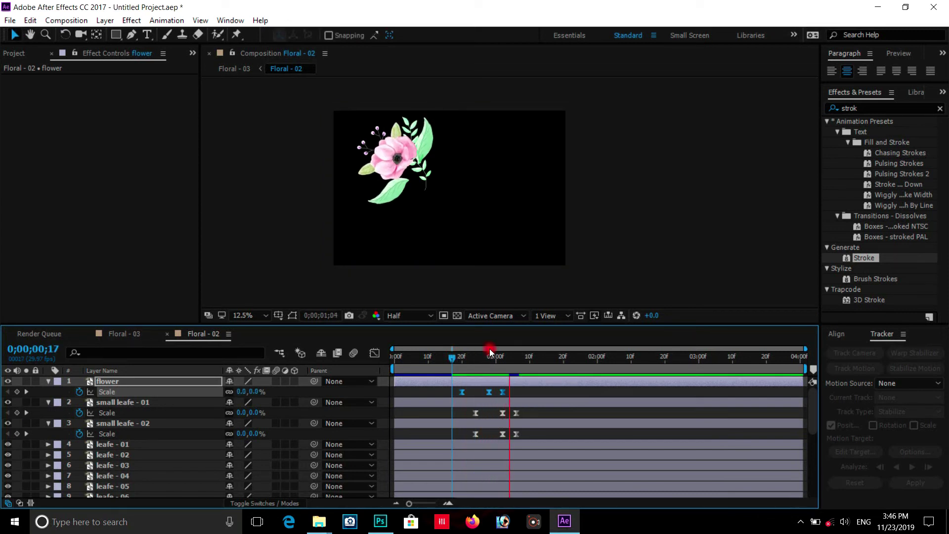
key("space")
Key both small branches' Scale at 105% around 0;00;01;05 and 100% at 0;00;01;08.
scroll(148, 435, "down", 10)
left_click(106, 460)
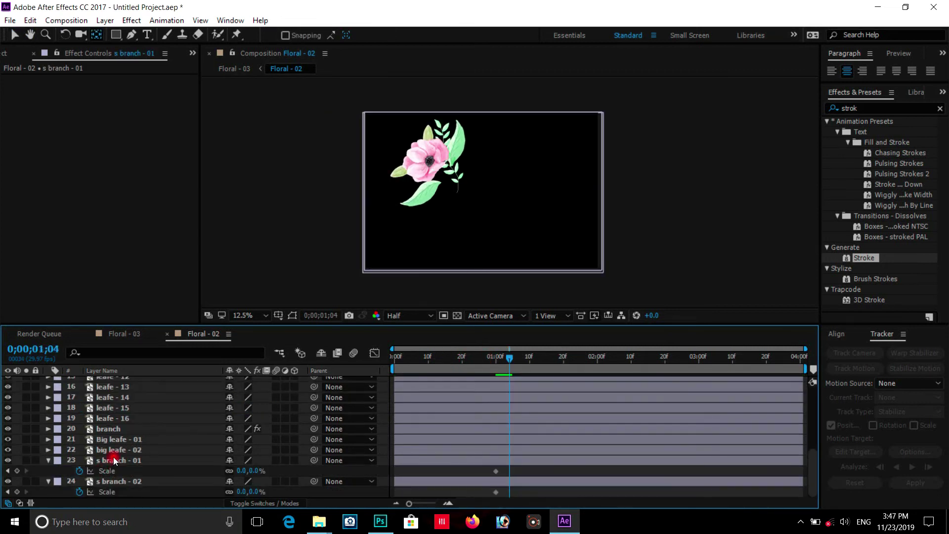
left_click(119, 481, "ctrl")
left_click_drag(508, 358, 510, 357)
left_click(241, 470)
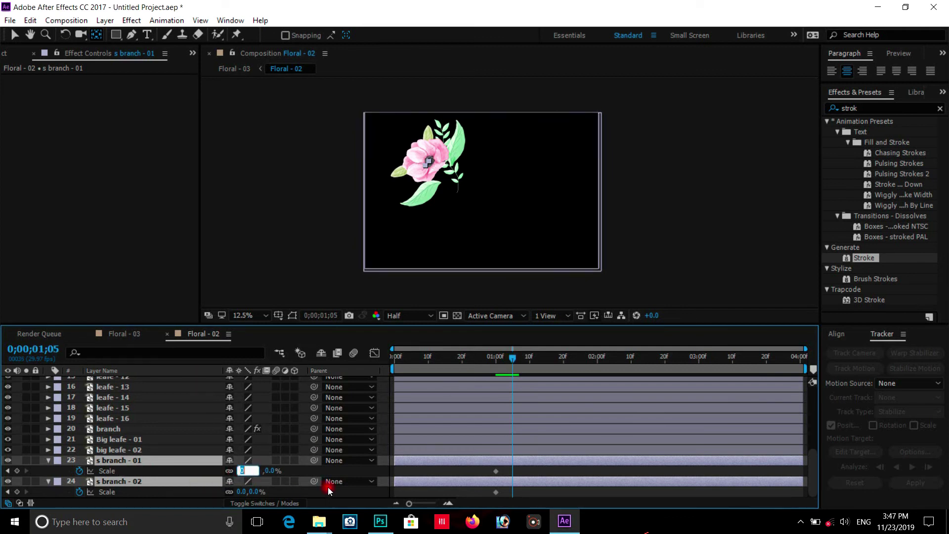
type("105")
key("Return")
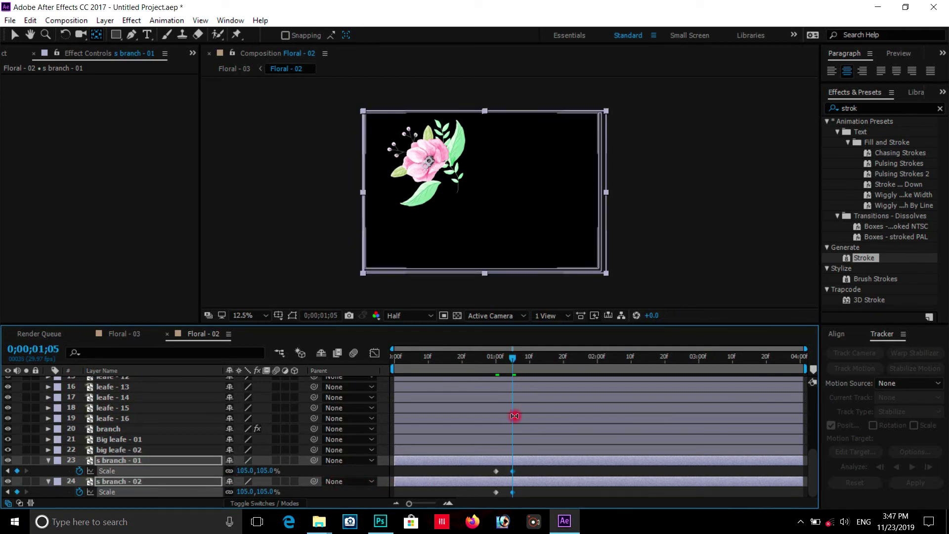
left_click(522, 356)
left_click(242, 470)
key("Return")
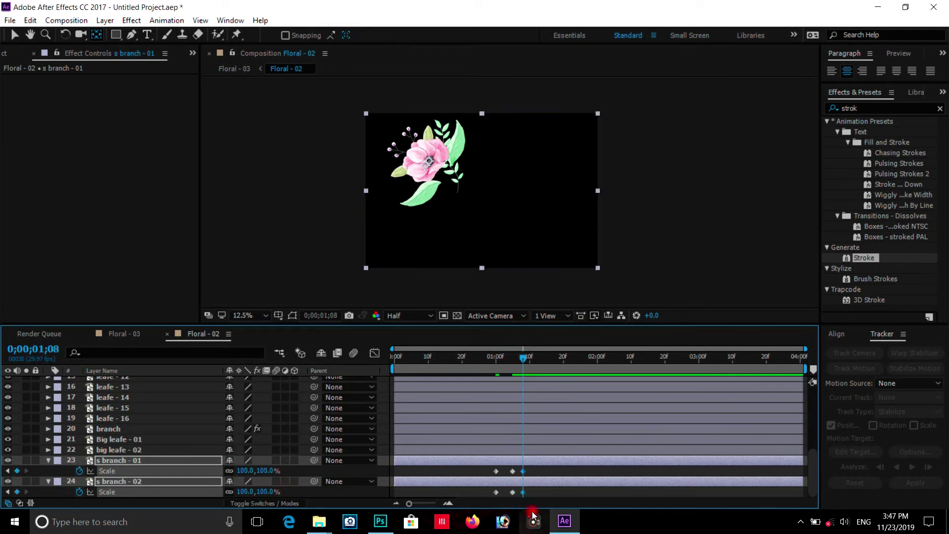
Apply Easy Ease to the branches' Scale keyframes and preview the pop-in.
left_click_drag(500, 479, 503, 491)
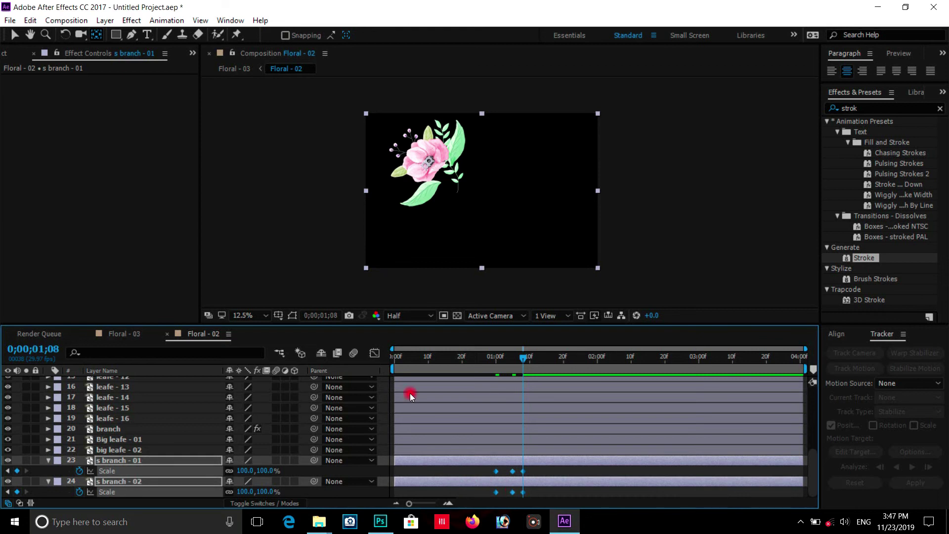
right_click(513, 491)
mouse_move(588, 482)
left_click(699, 398)
left_click_drag(472, 357, 431, 357)
key("v")
key("space")
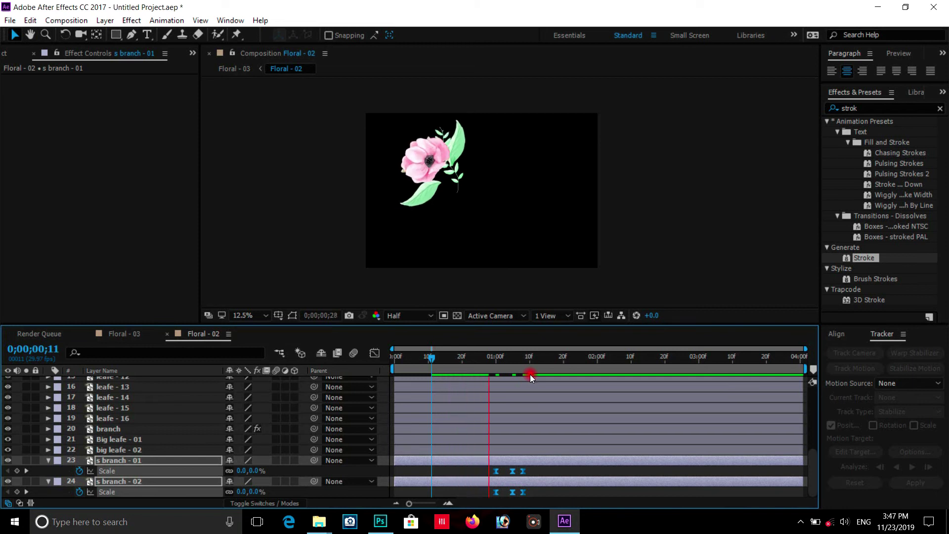
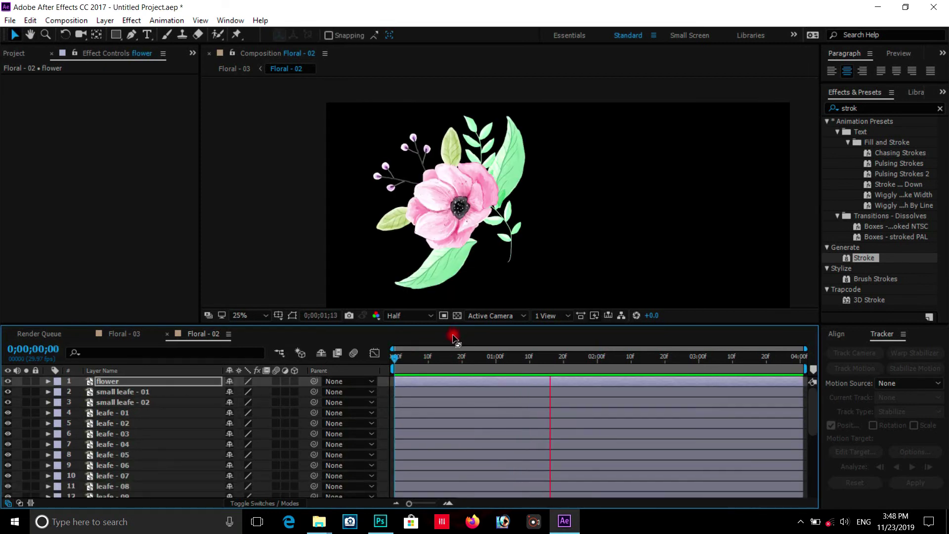
Preview the bouquet from frame 0, stop at 2;01 on the full arrangement, and select small leafe - 01.
left_click(399, 359)
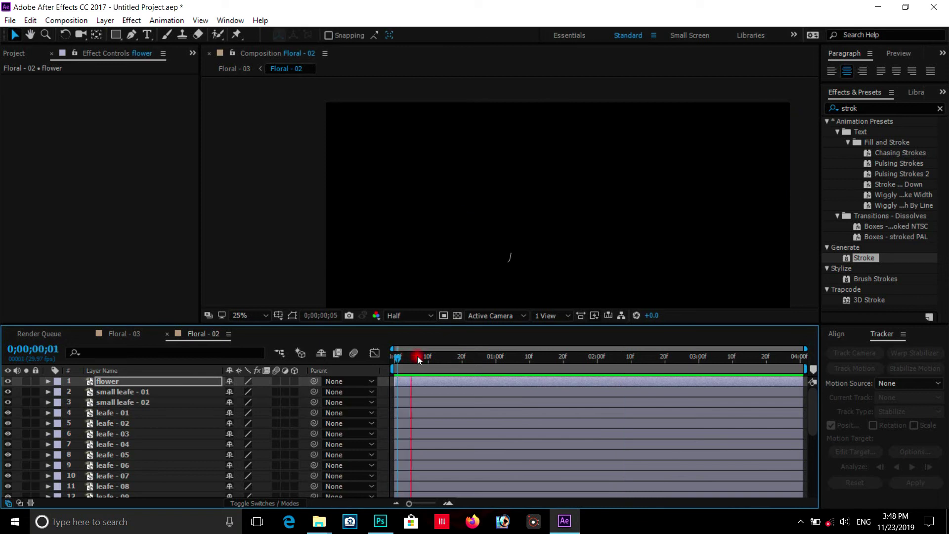
left_click_drag(425, 365, 390, 364)
key("space")
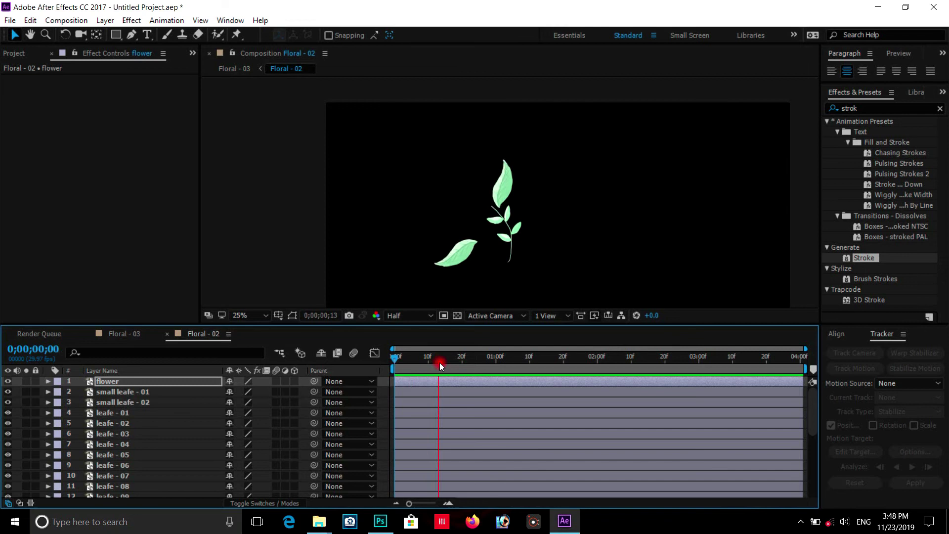
key("space")
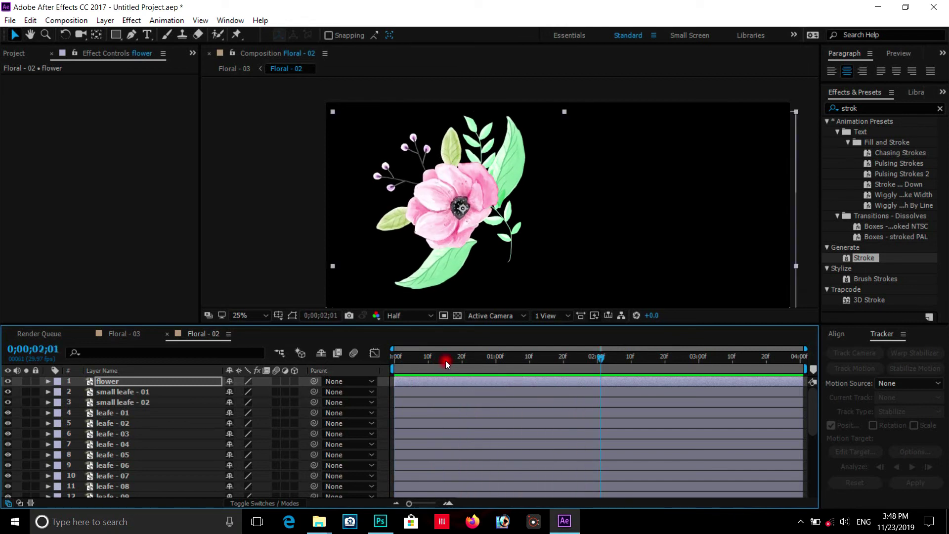
left_click_drag(510, 220, 468, 186)
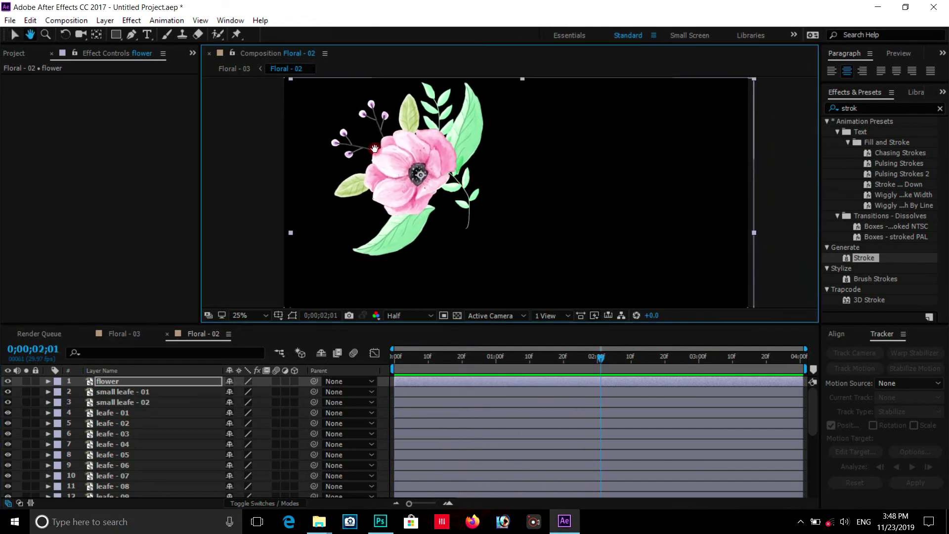
left_click(147, 391)
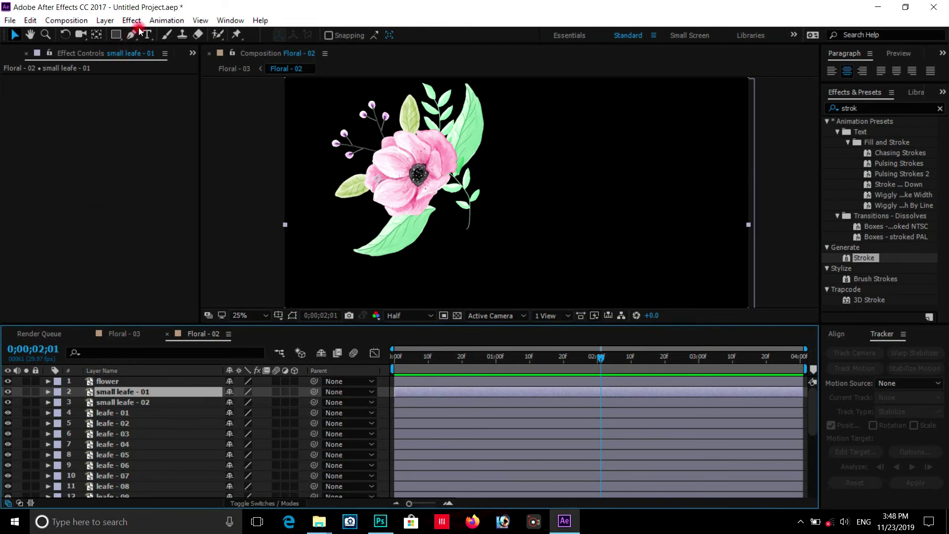
Create Shape Layer 1 with a red Fill 1 and Ellipse Path 1, ordering the fill below the ellipse.
left_click(104, 21)
mouse_move(148, 35)
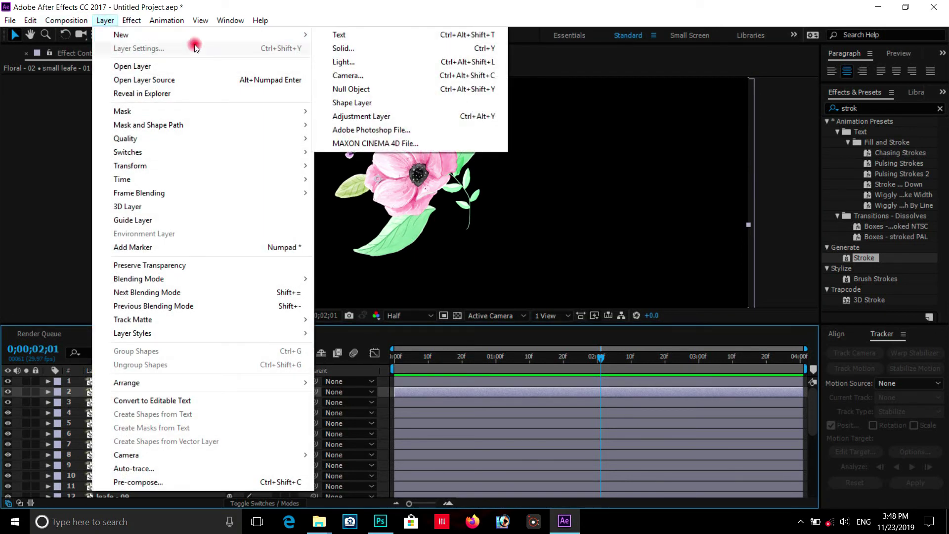
left_click(354, 104)
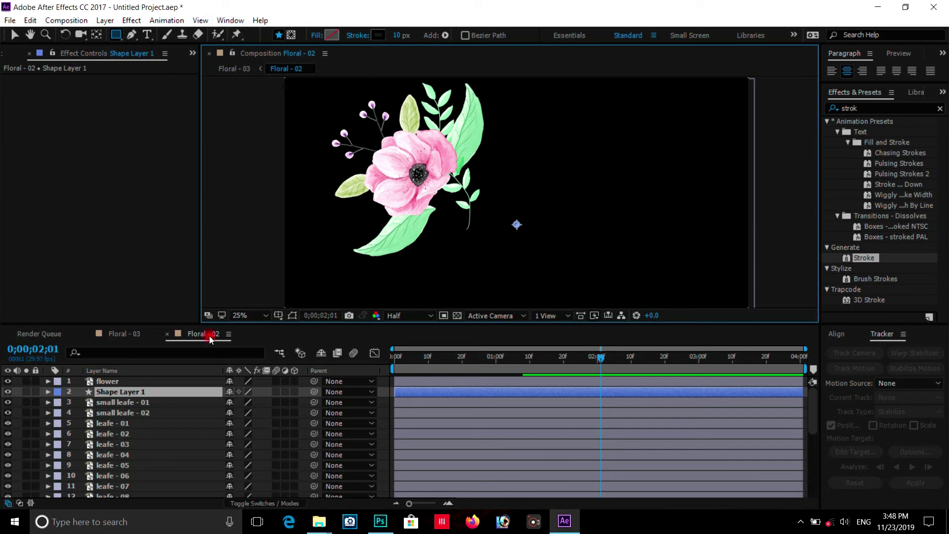
left_click(446, 35)
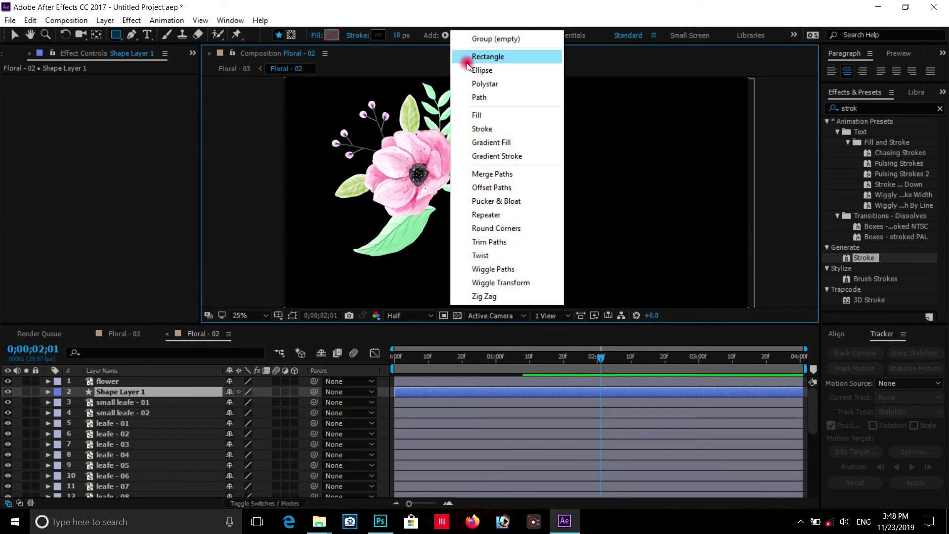
left_click(475, 116)
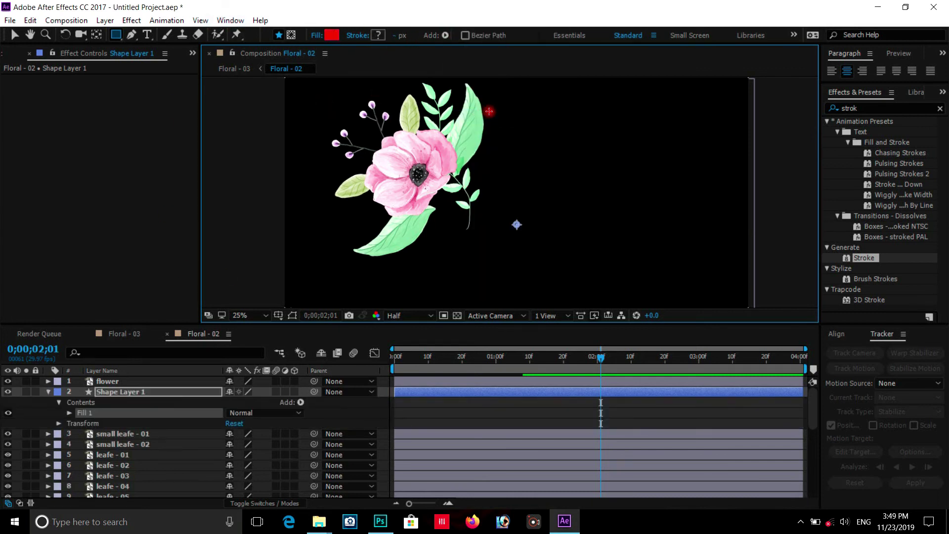
left_click(445, 36)
left_click(471, 71)
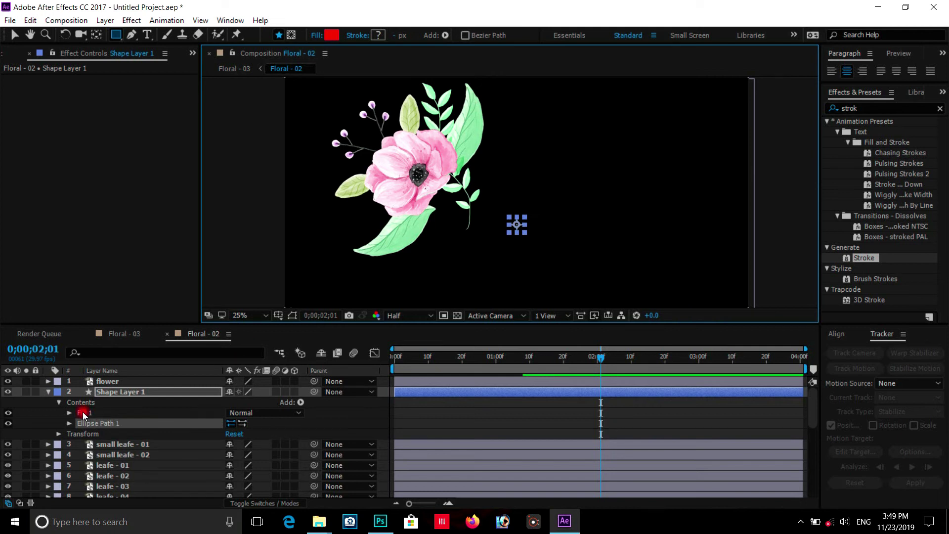
left_click_drag(82, 411, 87, 425)
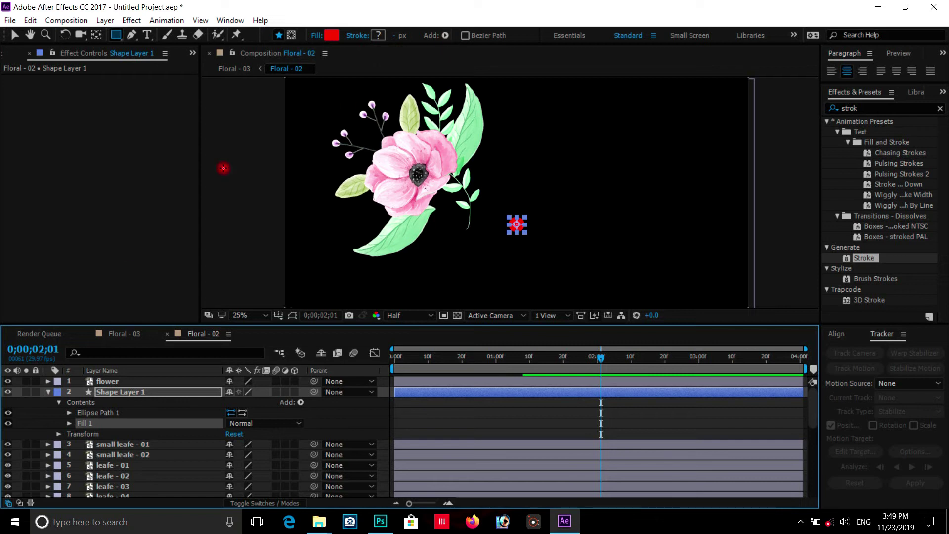
Enlarge the ellipse into a big red circle and move it up-left toward the flower.
left_click(70, 412)
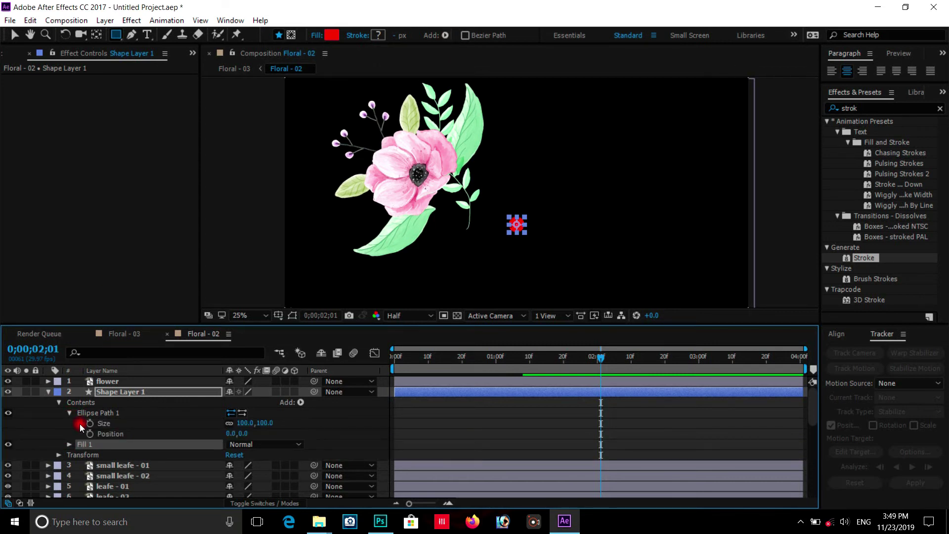
left_click_drag(242, 422, 709, 375)
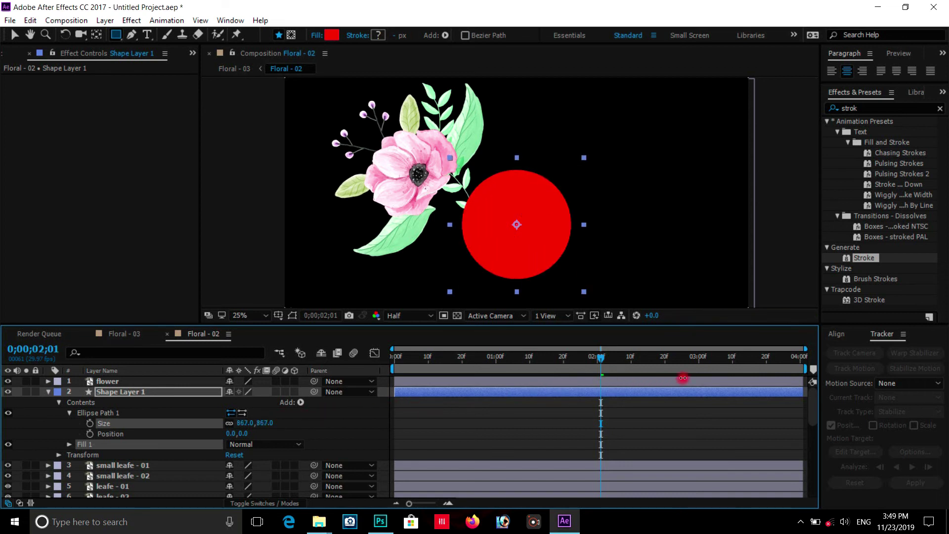
left_click_drag(709, 374, 669, 372)
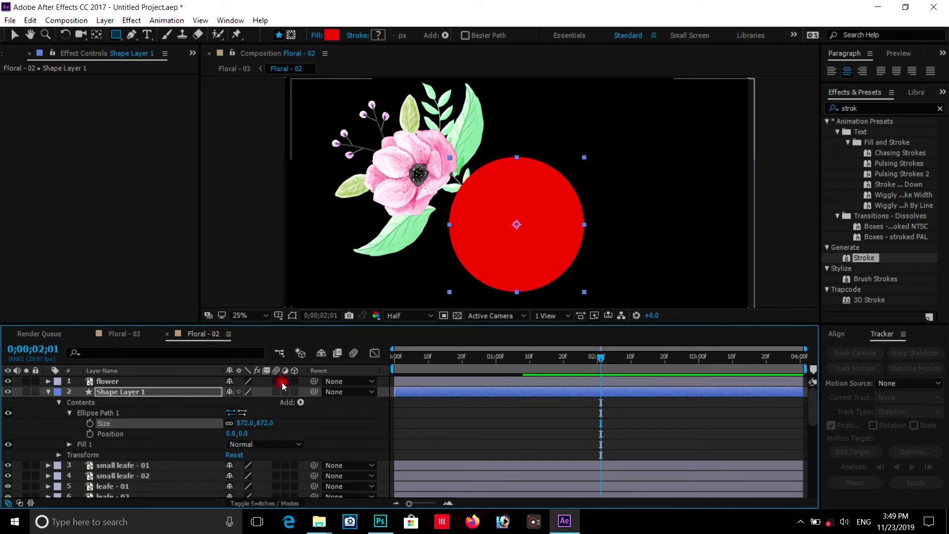
key("v")
left_click_drag(538, 241, 501, 231)
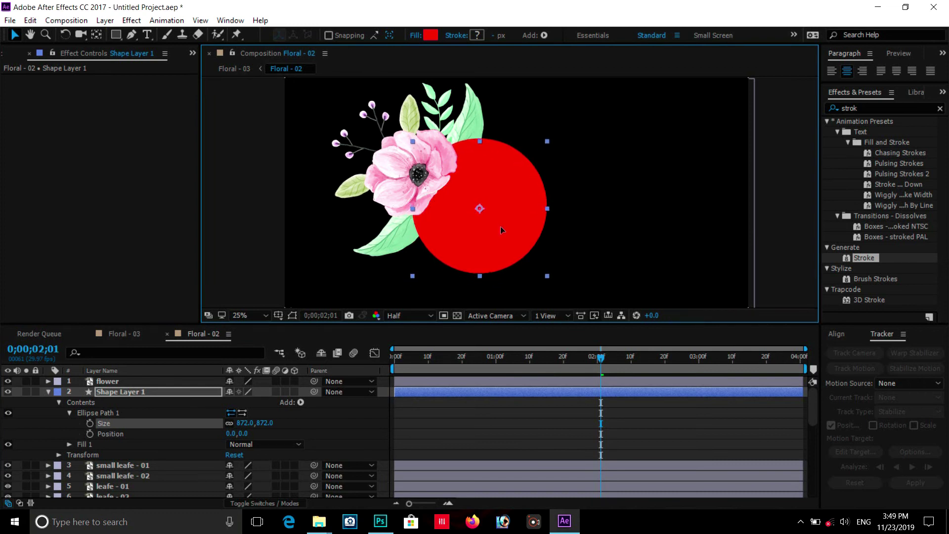
left_click_drag(439, 206, 440, 206)
Fine-tune the circle to 772 × 772 and nudge it to overlap the flower's petals.
left_click(247, 424)
left_click_drag(237, 423, 163, 415)
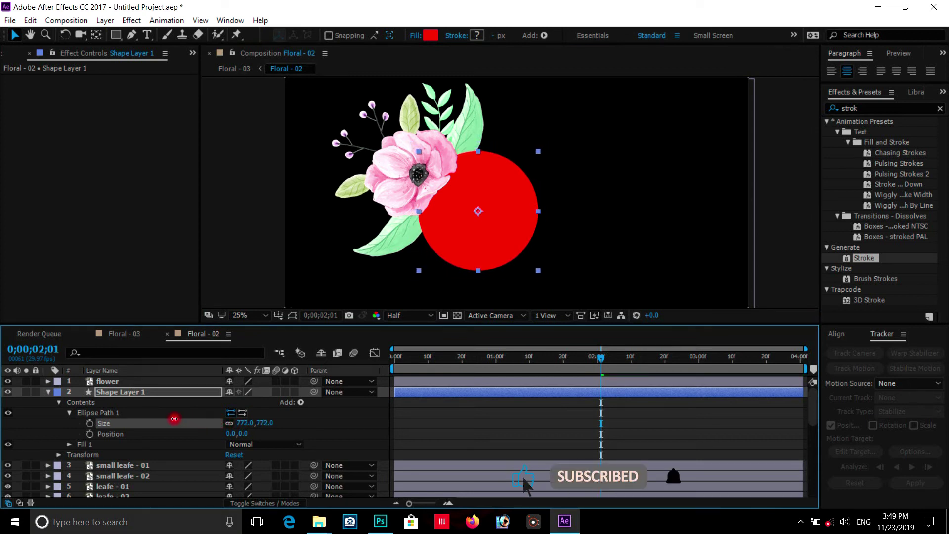
left_click_drag(493, 230, 485, 229)
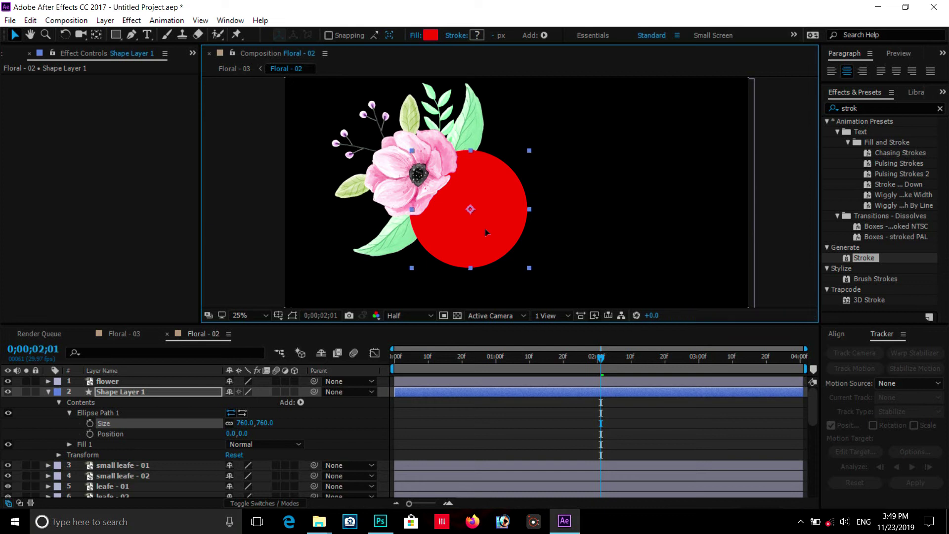
left_click(232, 424)
left_click_drag(236, 425, 243, 424)
left_click(236, 455)
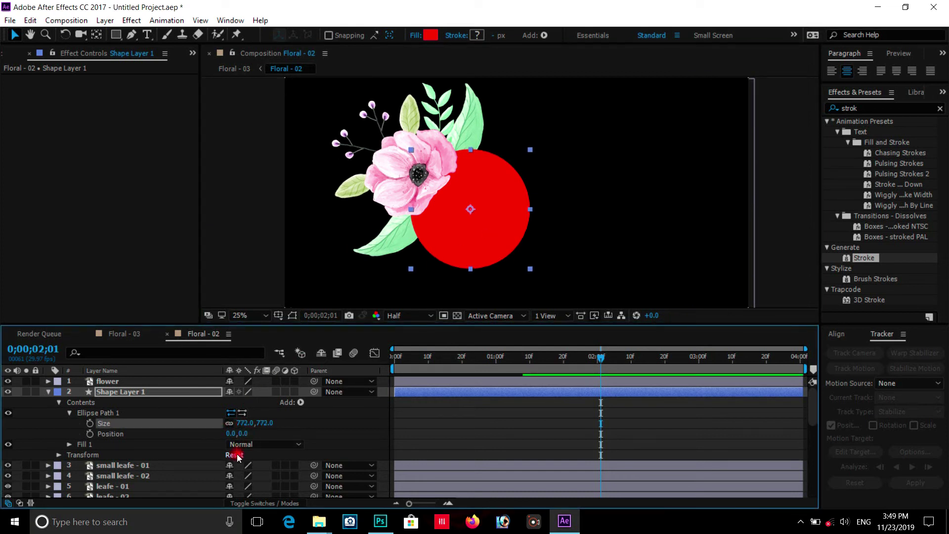
Change the circle's Fill 1 colour from red to a muted magenta-purple.
left_click(73, 446)
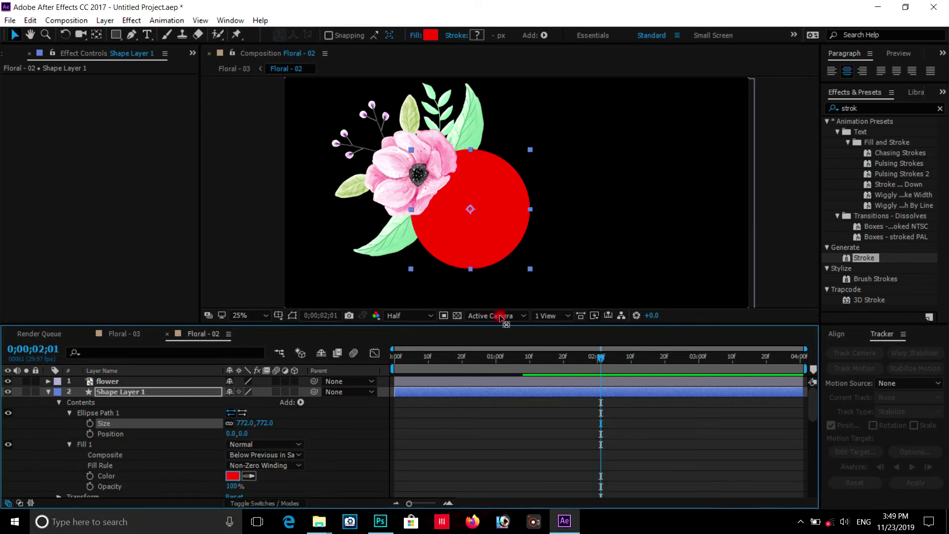
left_click(233, 475)
left_click_drag(458, 278, 500, 279)
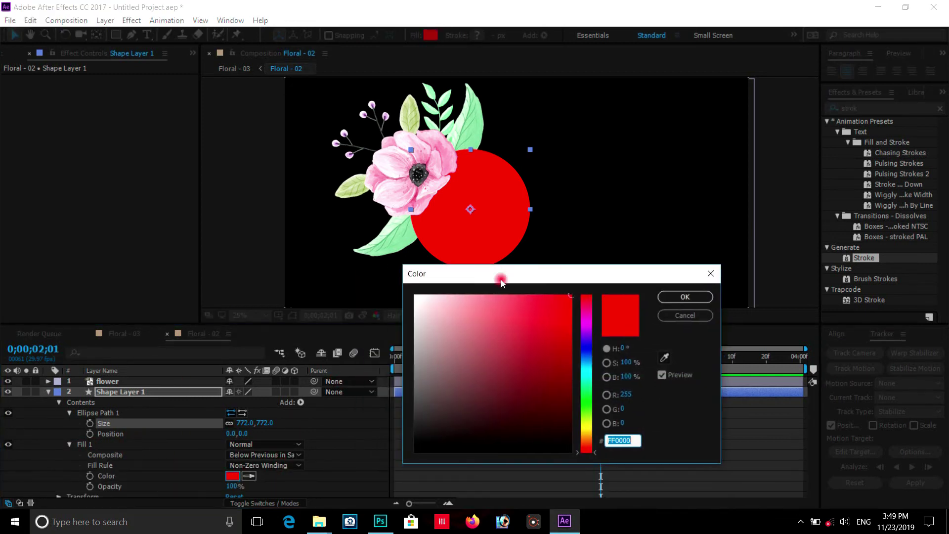
left_click(587, 317)
mouse_move(438, 367)
left_mouse_down()
mouse_move(463, 389)
mouse_move(467, 349)
left_mouse_up()
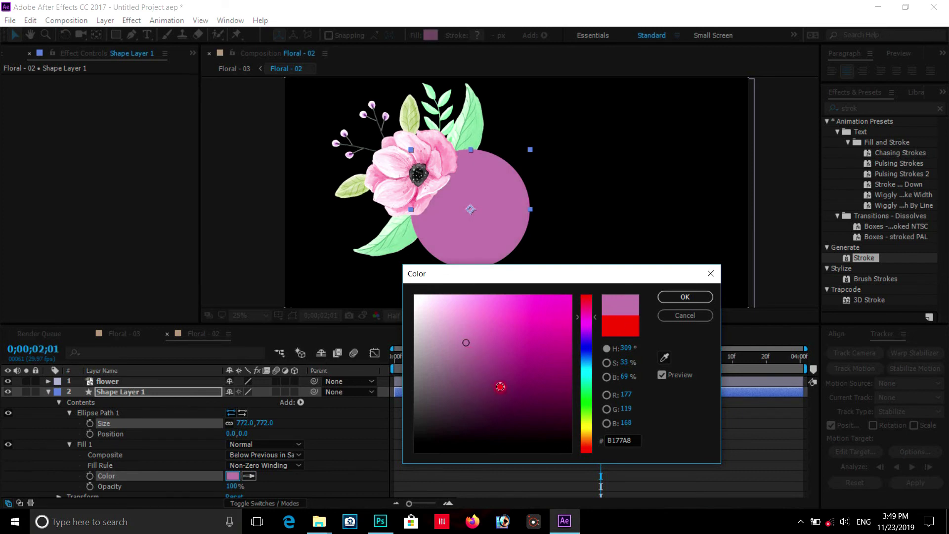
left_click(471, 353)
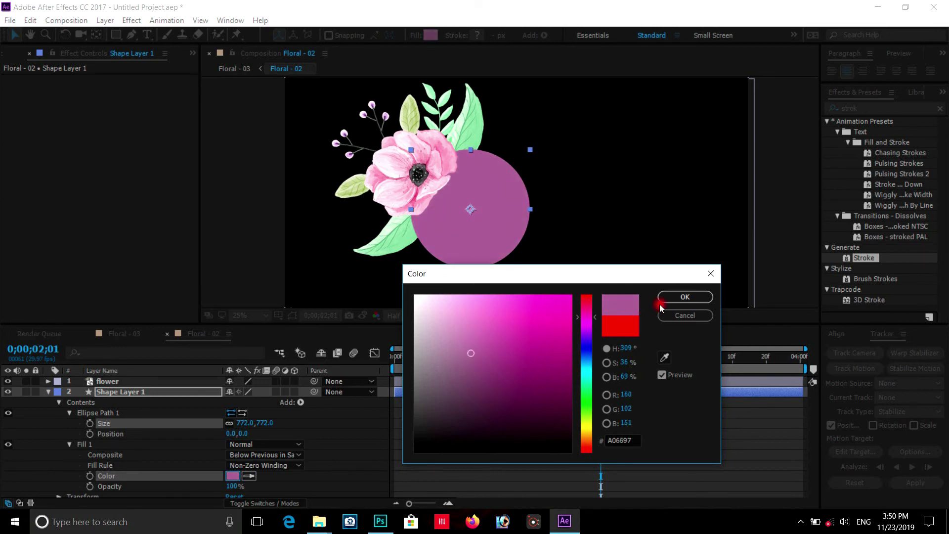
left_click(660, 299)
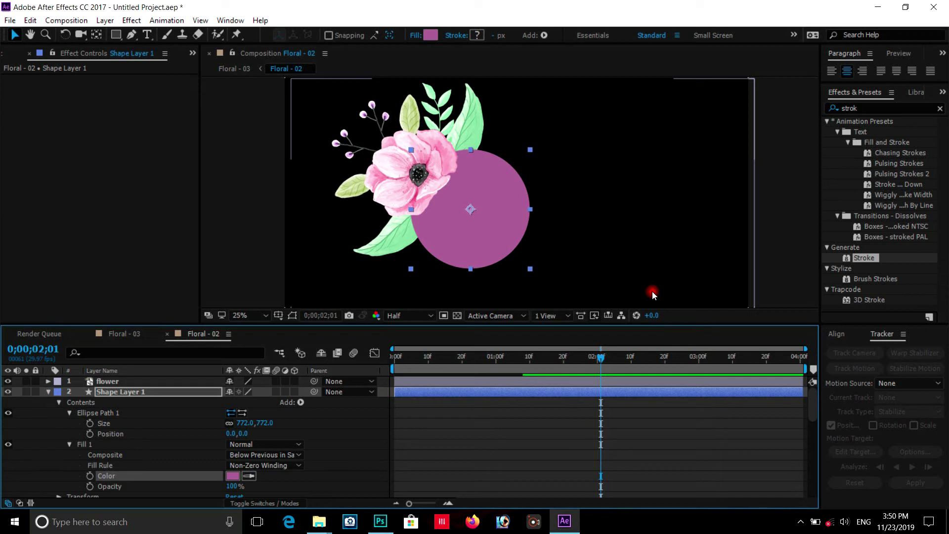
Lighten the fill to a very pale pink-white (E2DFE2).
left_click(232, 475)
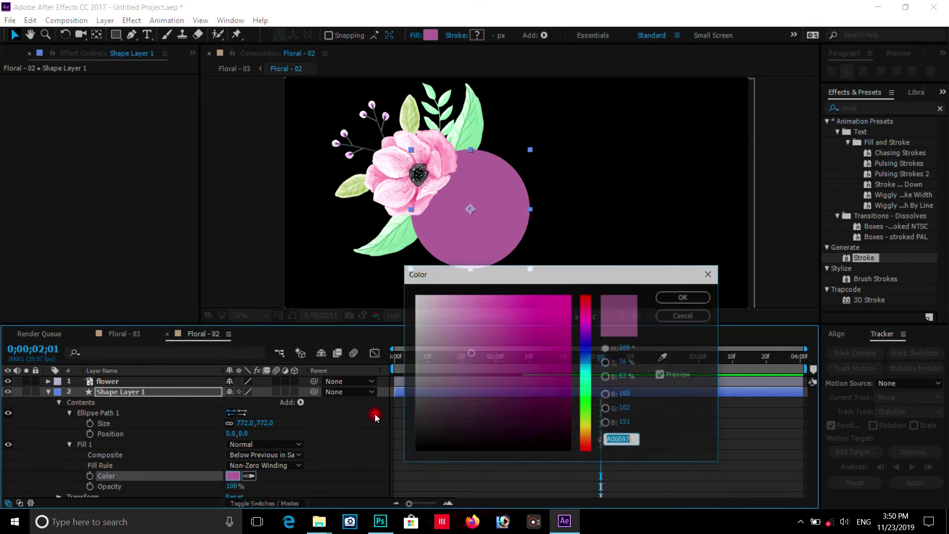
left_click_drag(470, 353, 453, 356)
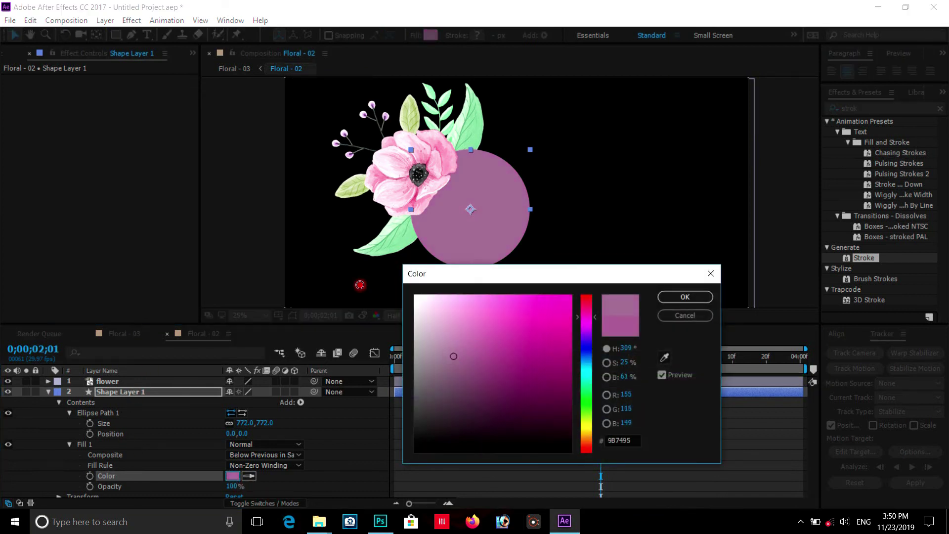
mouse_move(463, 371)
left_mouse_down()
mouse_move(448, 330)
mouse_move(415, 297)
mouse_move(419, 314)
left_mouse_up()
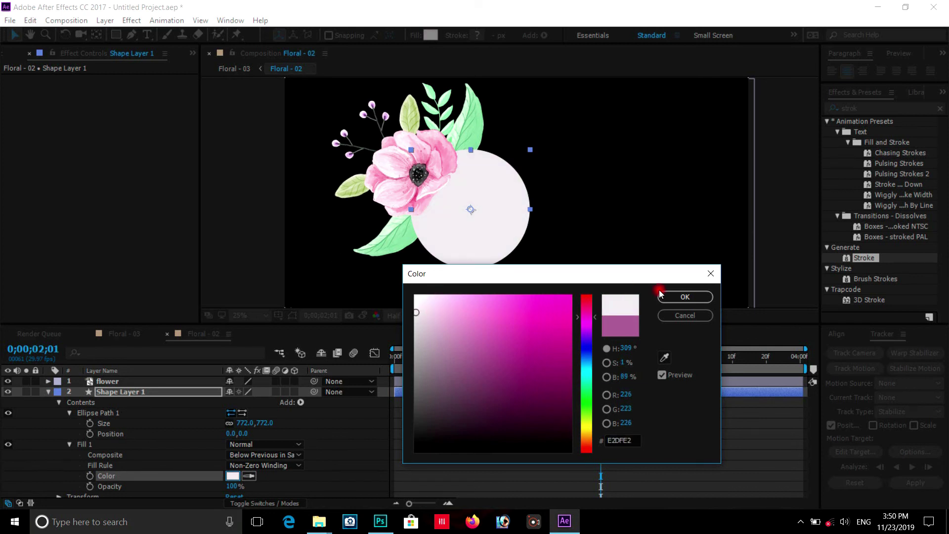
left_click(682, 298)
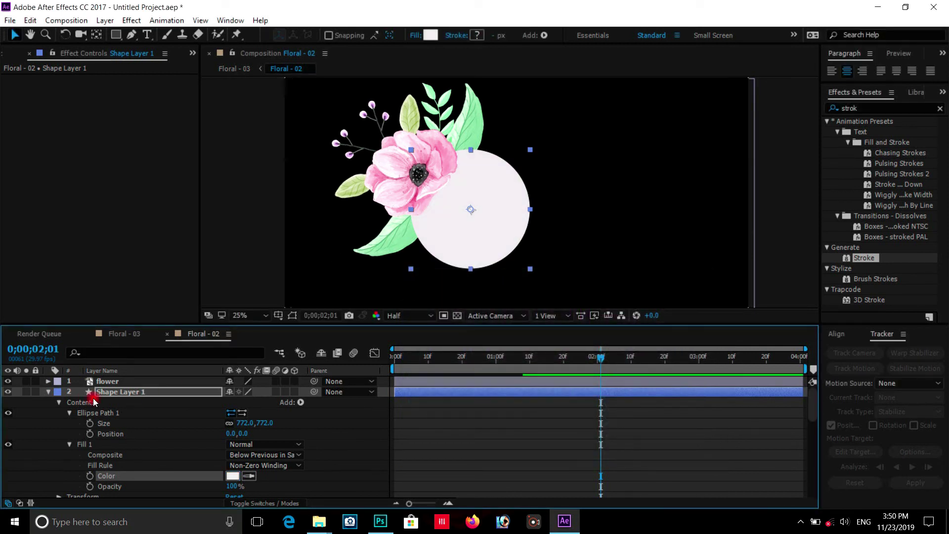
Duplicate Shape Layer 1 into Shape Layer 2 and select the new layer.
key("u")
left_click(134, 393)
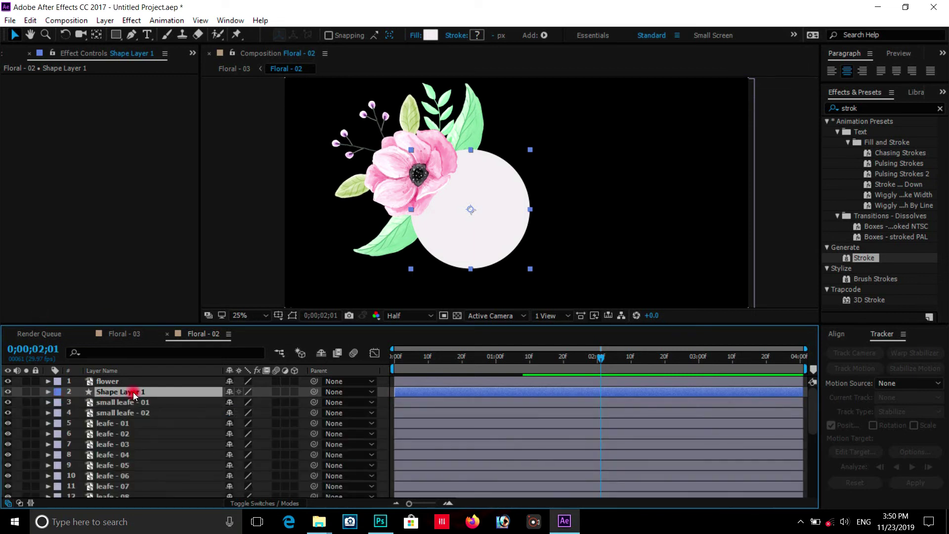
left_click(30, 21)
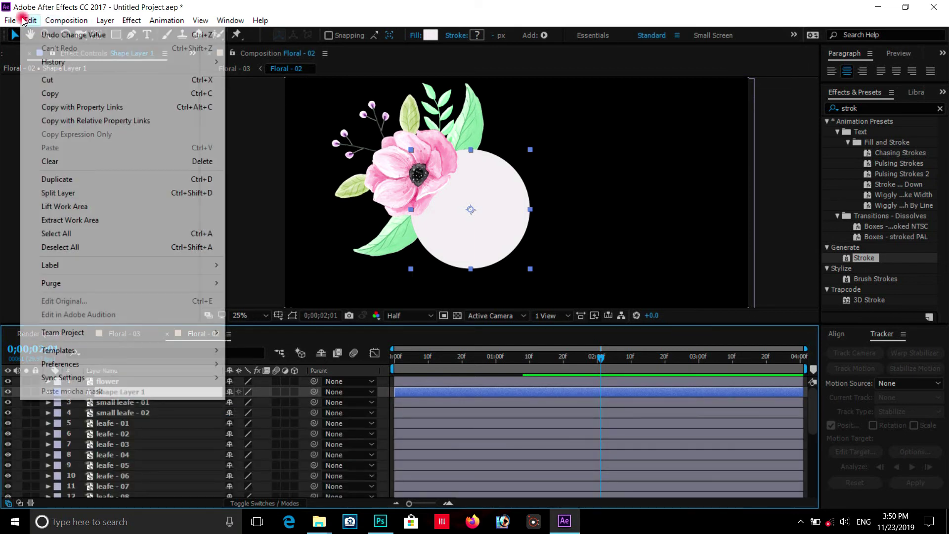
left_click(64, 179)
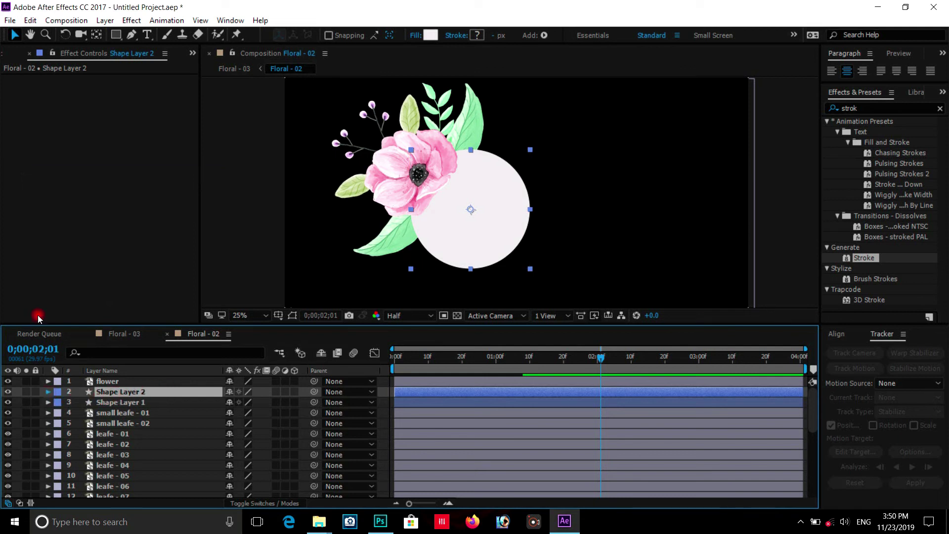
left_click(48, 391)
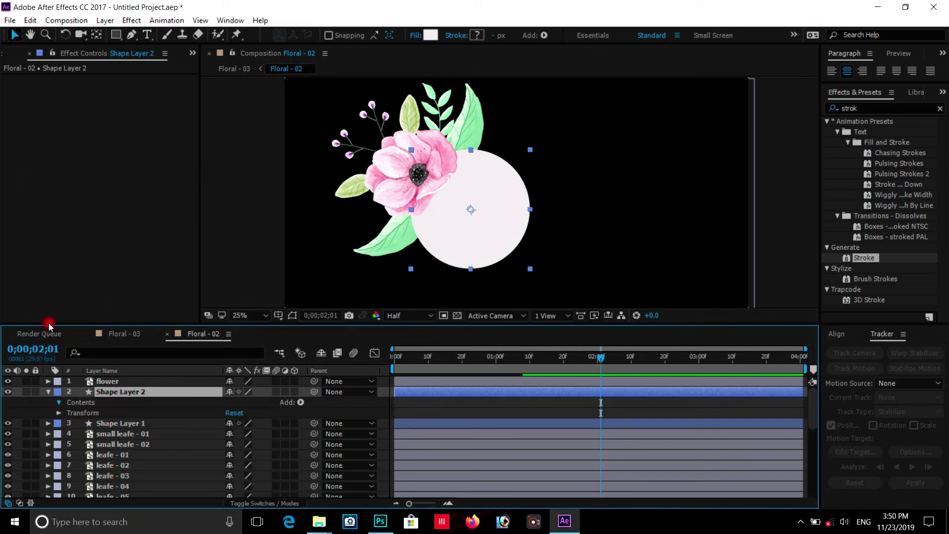
left_click(65, 424)
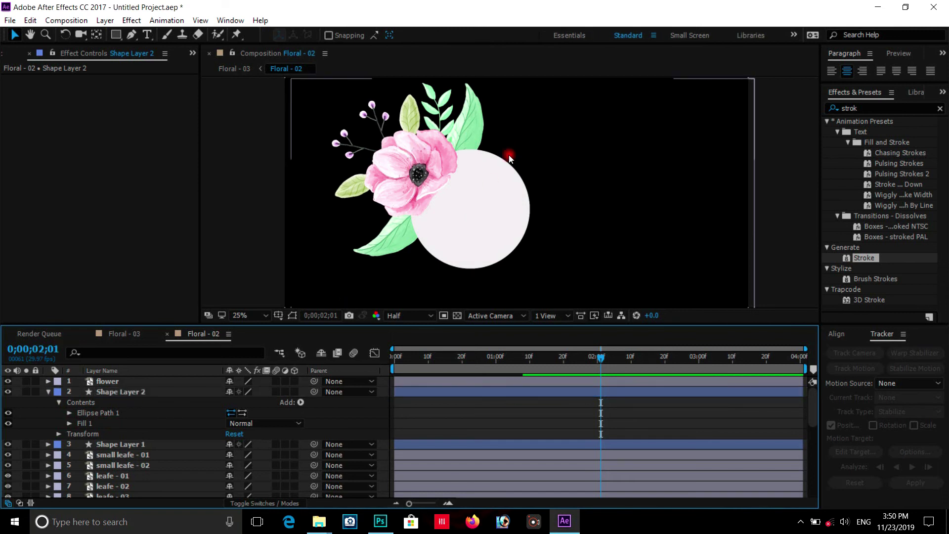
left_click(136, 393)
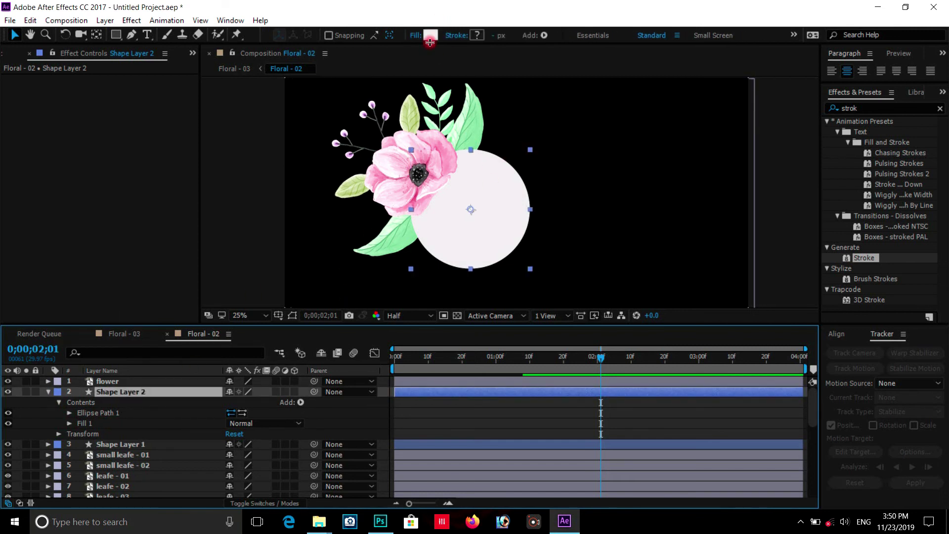
Set the toolbar fill type to None and confirm the stroke options.
left_click(430, 35)
left_click(675, 315)
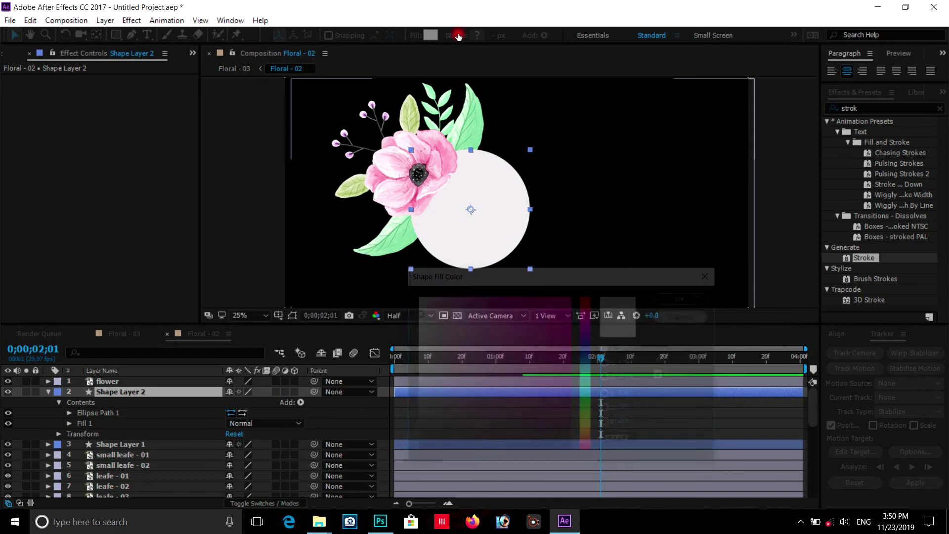
left_click(416, 37)
left_click(579, 227)
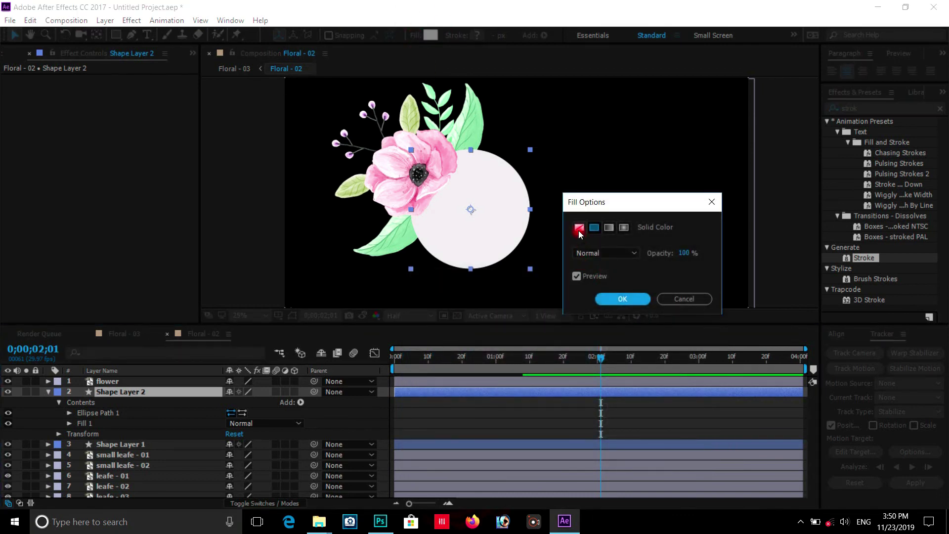
left_click(612, 300)
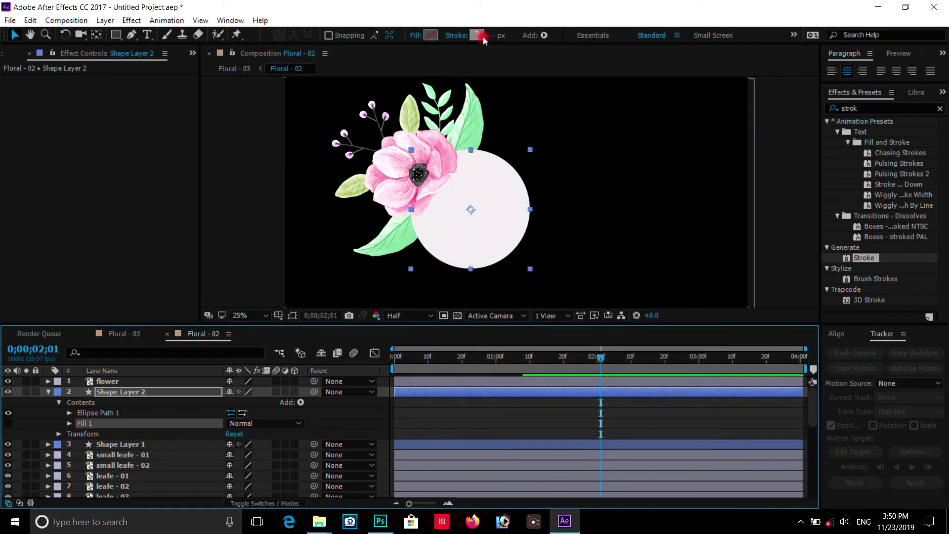
left_click(456, 35)
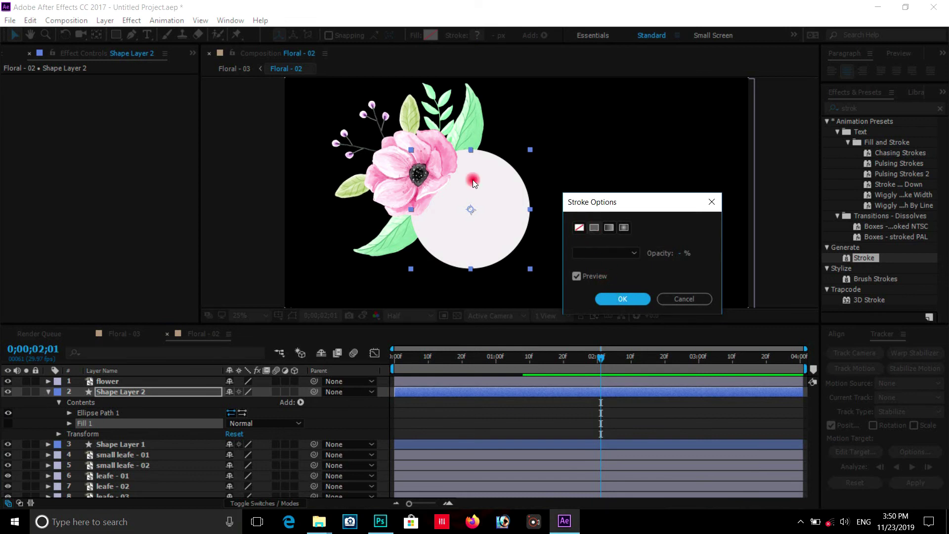
left_click(617, 300)
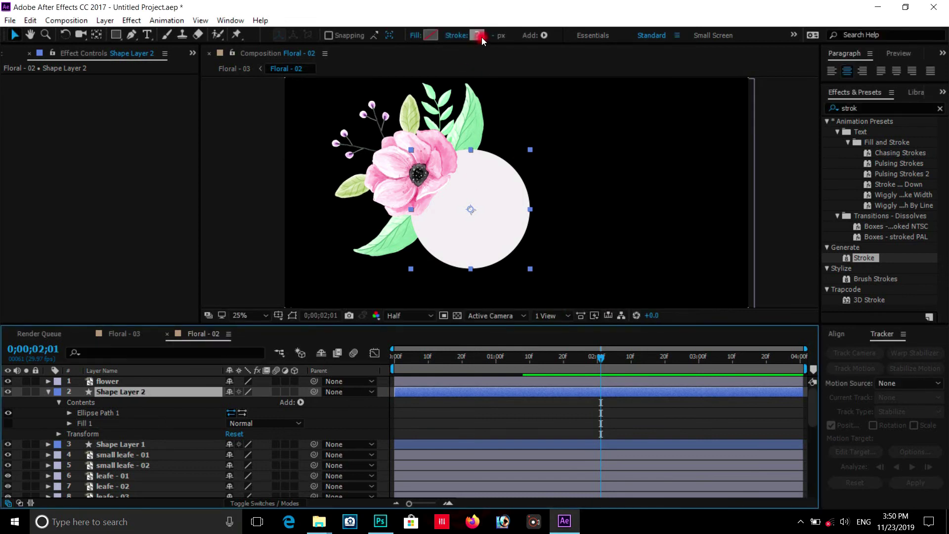
Pick an orange stroke colour and add Stroke 1 to Shape Layer 2.
left_click(477, 35)
mouse_move(434, 320)
left_mouse_down()
mouse_move(571, 422)
mouse_move(584, 420)
left_mouse_up()
left_click(589, 440)
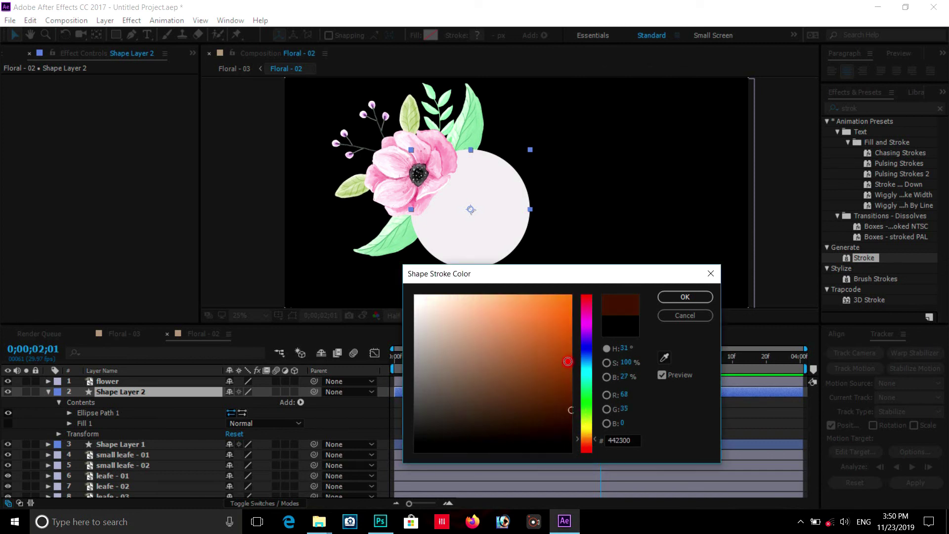
left_click(568, 348)
left_click(685, 296)
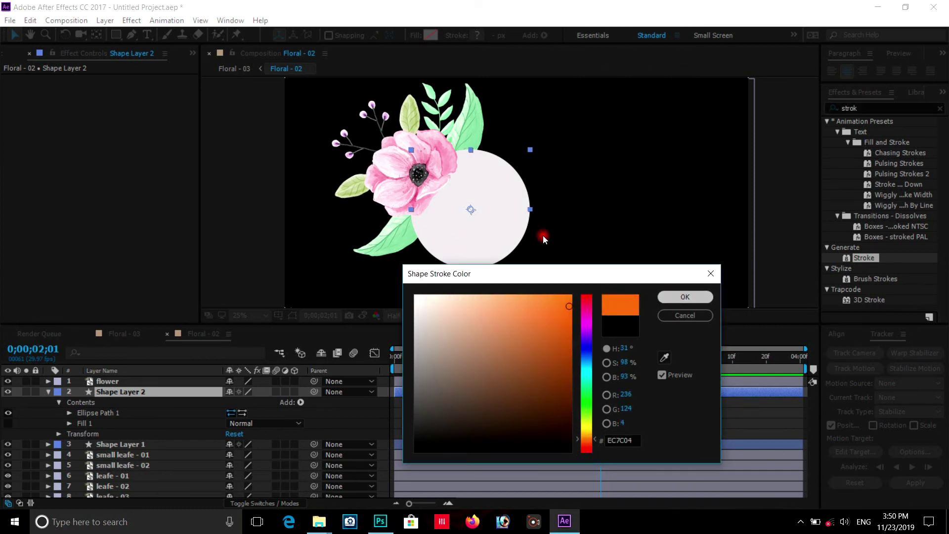
left_click(544, 36)
left_click(580, 128)
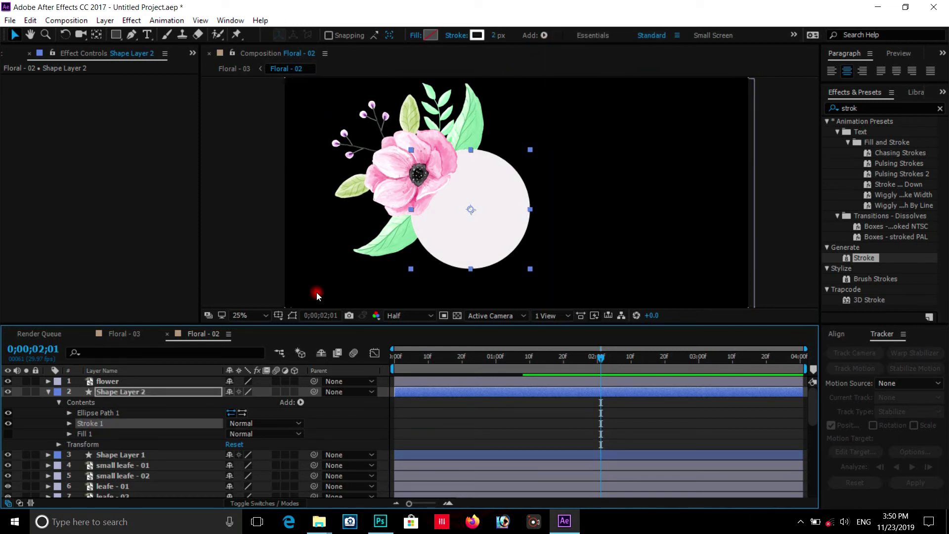
Shrink Shape Layer 2's ellipse to 619 × 619, then delete its Fill 1 group.
left_click(70, 413)
left_click_drag(245, 423, 141, 419)
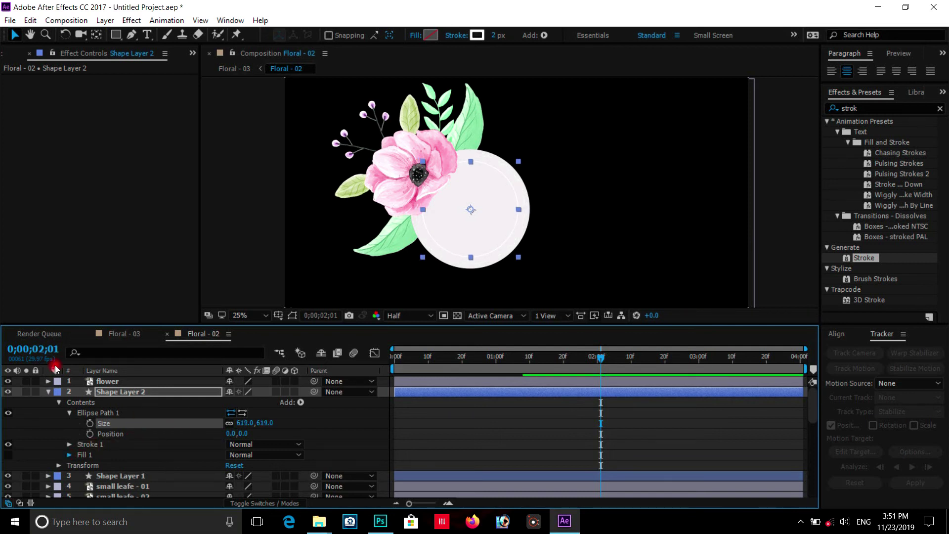
left_click(75, 449)
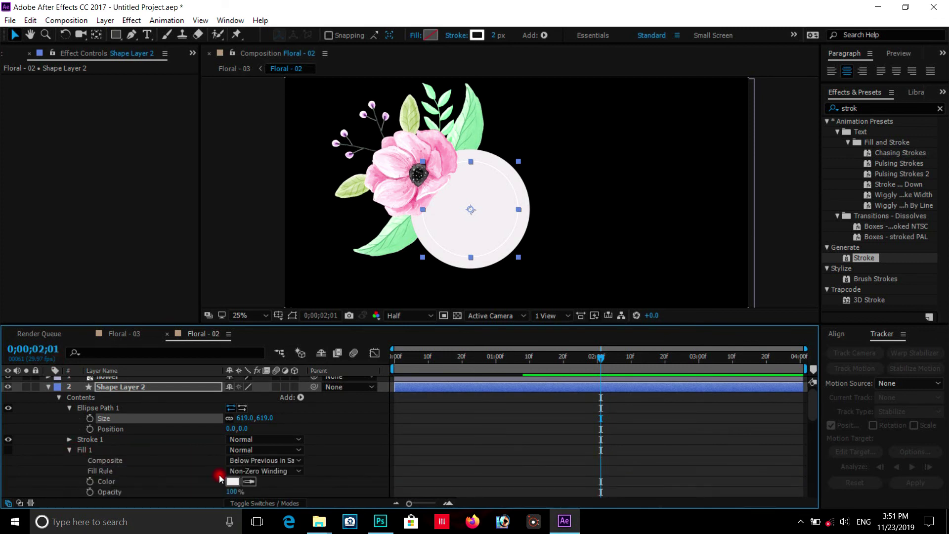
left_click(233, 481)
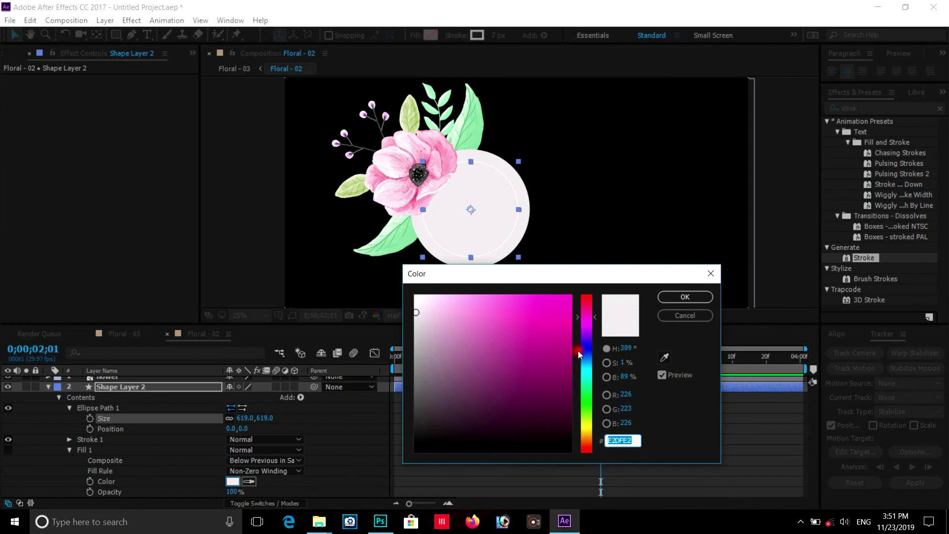
left_click(585, 435)
left_click_drag(565, 382, 568, 252)
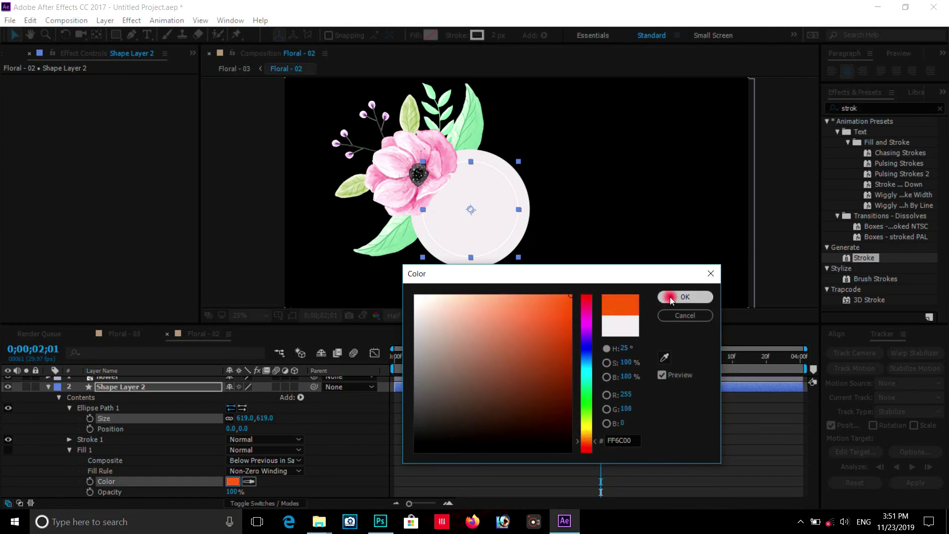
left_click(669, 297)
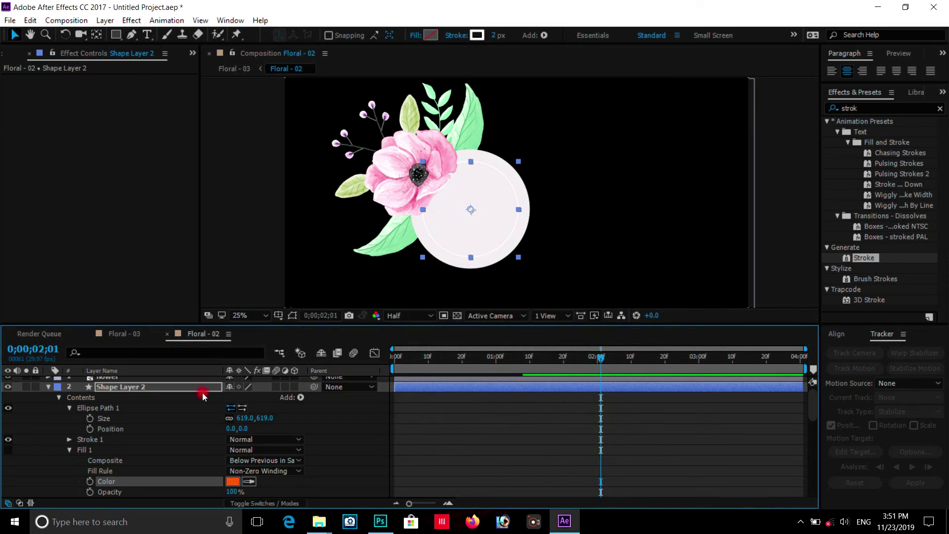
left_click(84, 449)
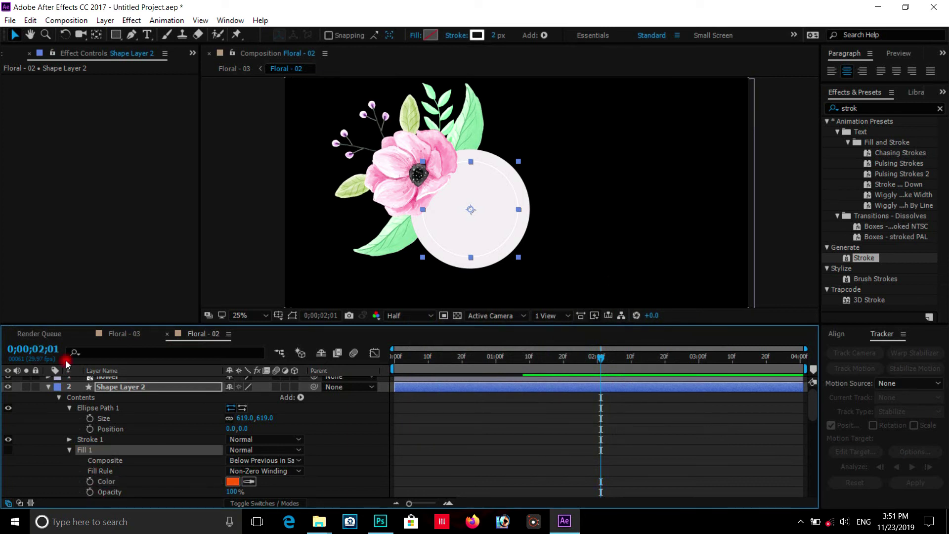
key("Delete")
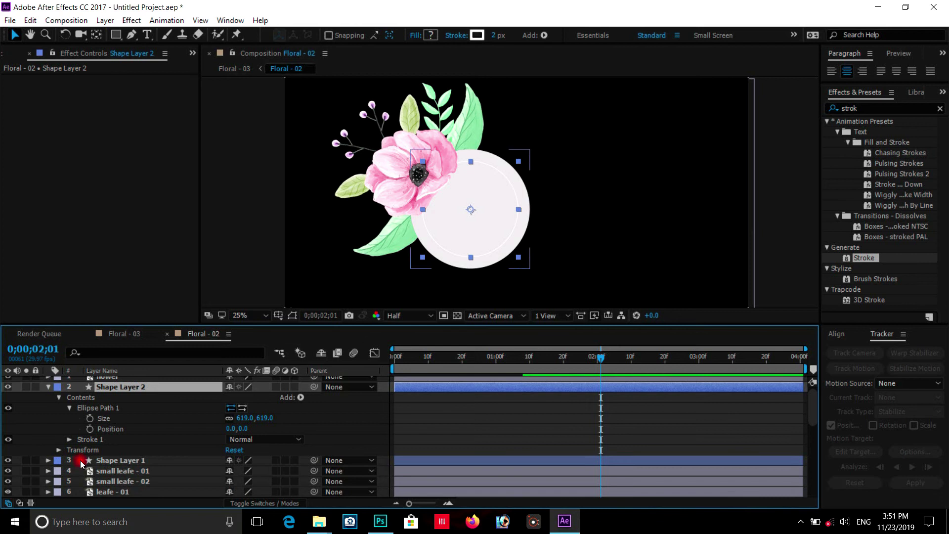
Set Stroke 1's colour to a brownish orange (#A85905).
left_click(88, 439)
left_click(70, 439)
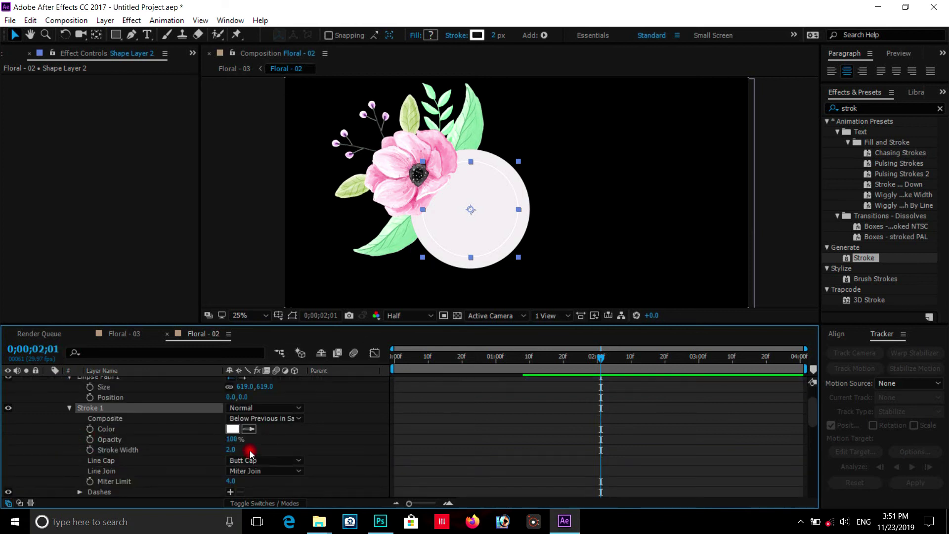
left_click(233, 429)
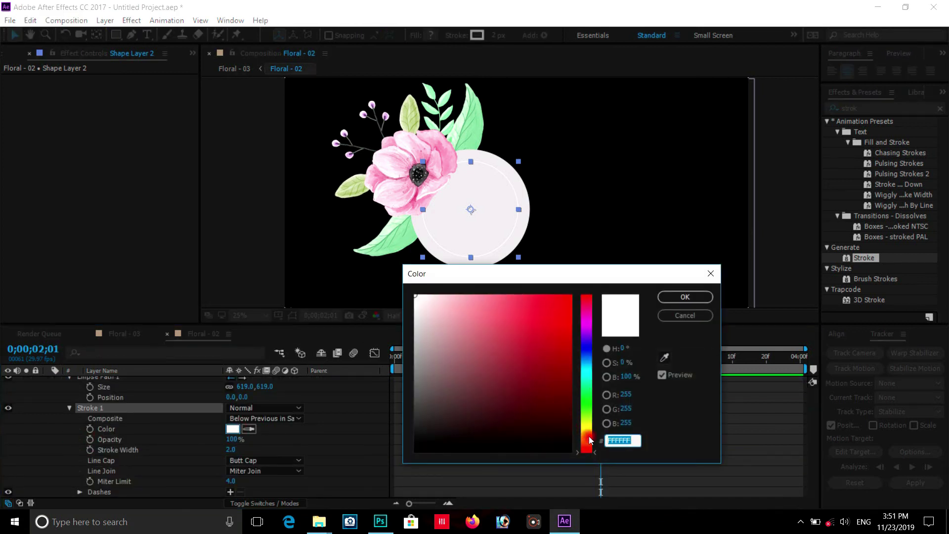
left_click_drag(587, 447, 589, 442)
left_click(565, 334)
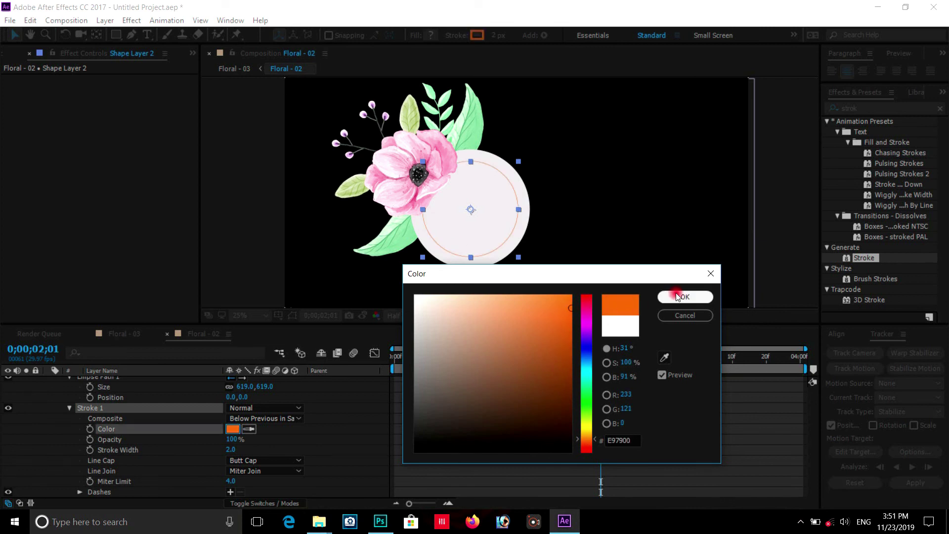
left_click(677, 296)
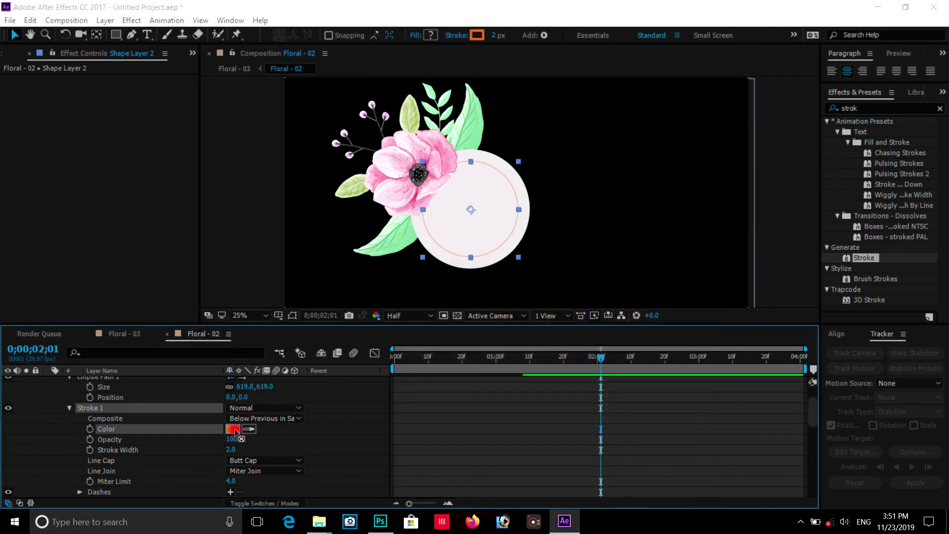
left_click(232, 428)
left_click_drag(567, 339, 567, 349)
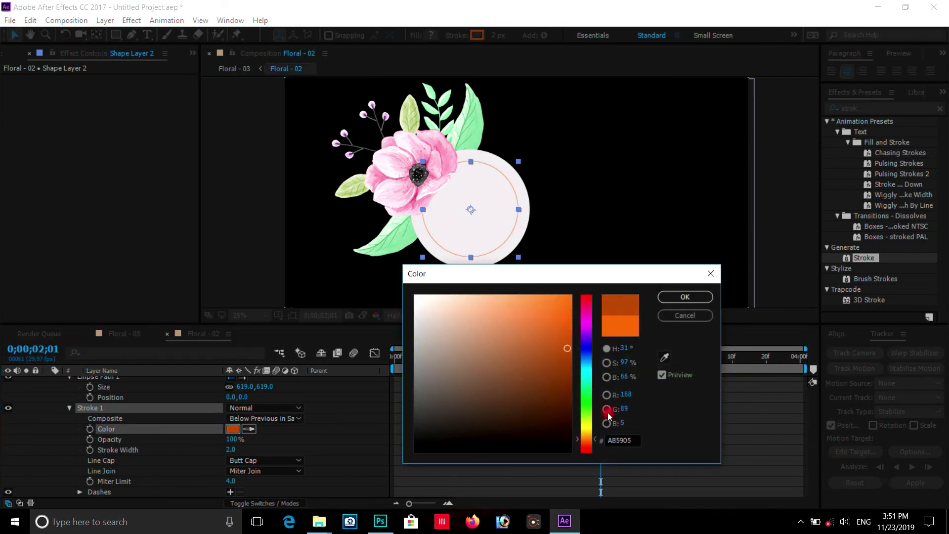
left_click(684, 296)
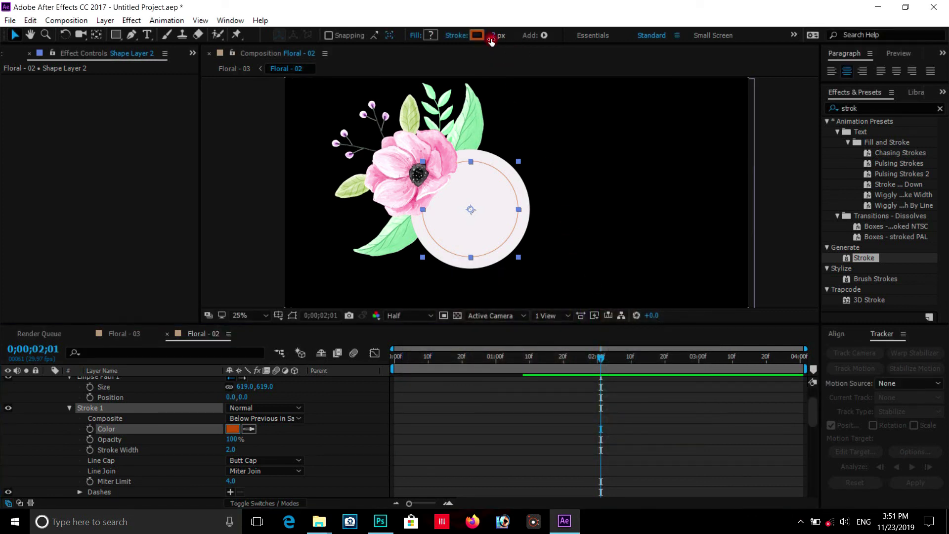
Make the ring's stroke width 4 px.
type("4")
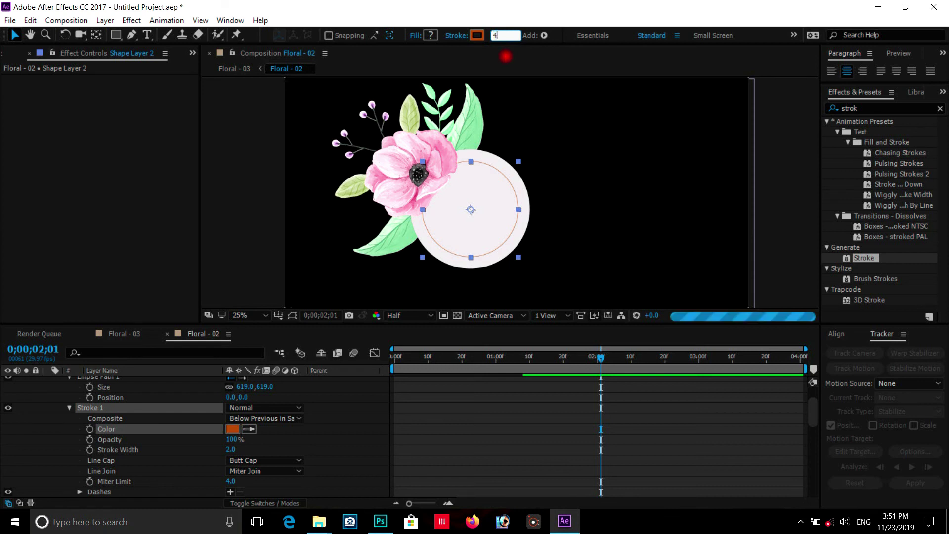
key("Return")
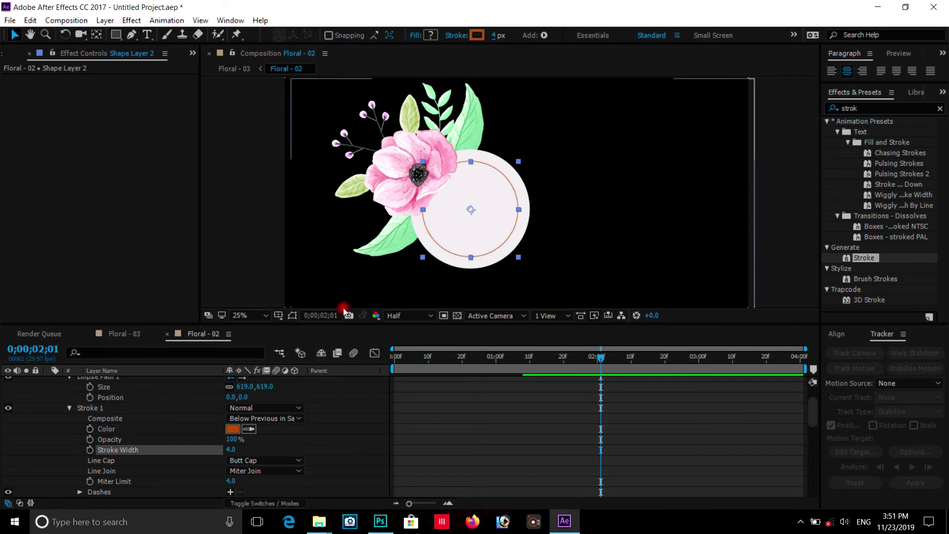
mouse_move(463, 359)
left_mouse_down()
mouse_move(490, 358)
mouse_move(459, 352)
left_mouse_up()
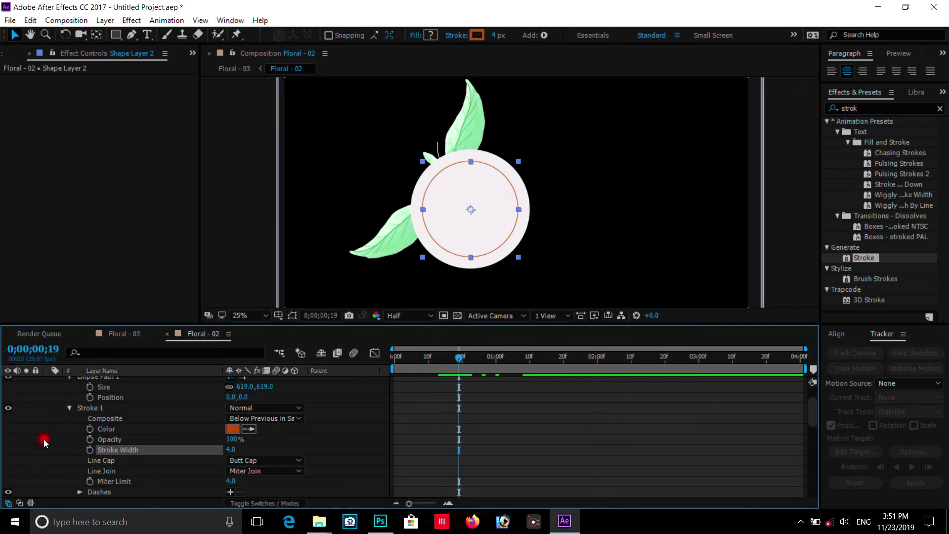
scroll(47, 420, "up", 5)
Add a Scale keyframe on Shape Layer 1 near the start and set it to 0%.
left_click(49, 392)
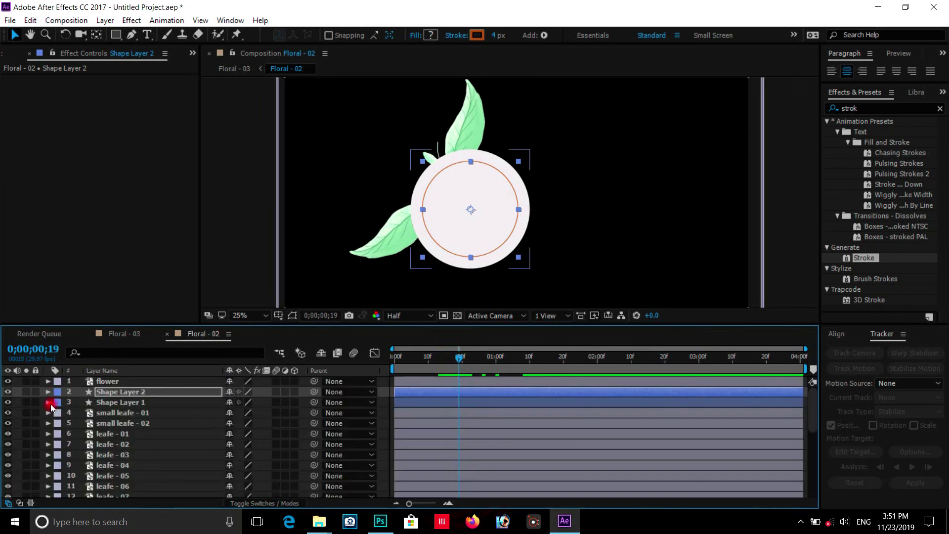
left_click(118, 403)
left_click_drag(460, 357, 414, 355)
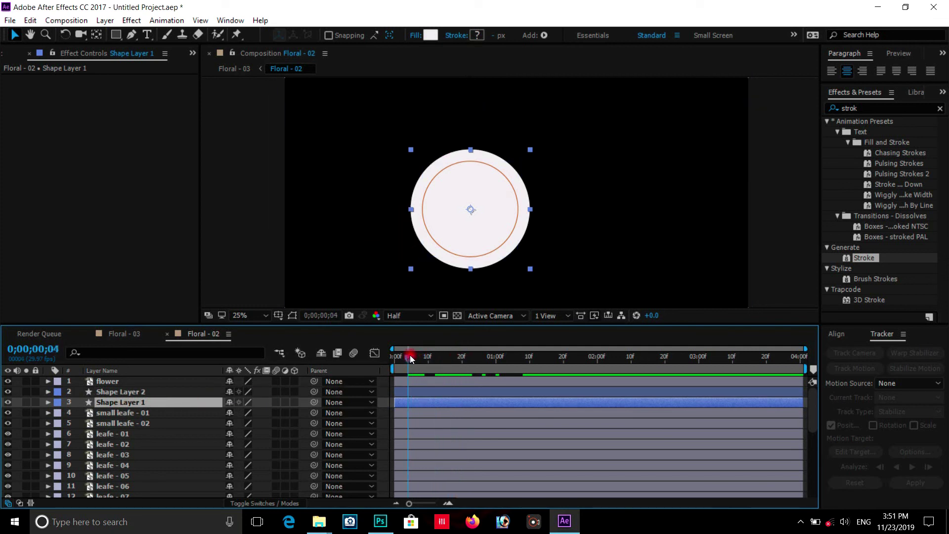
left_click_drag(410, 354, 430, 353)
left_click(39, 424)
key("s")
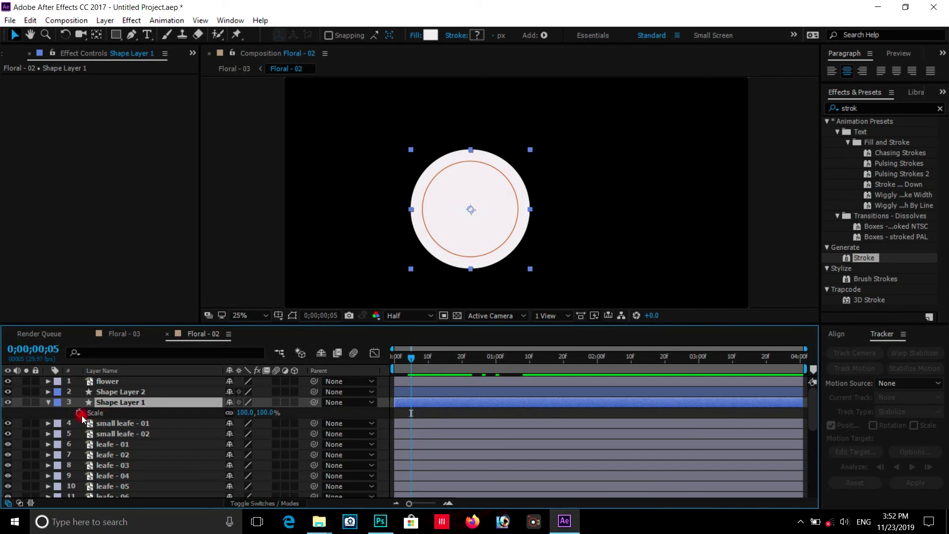
left_click(79, 413)
left_click(247, 413)
left_click(163, 334)
left_click(203, 415)
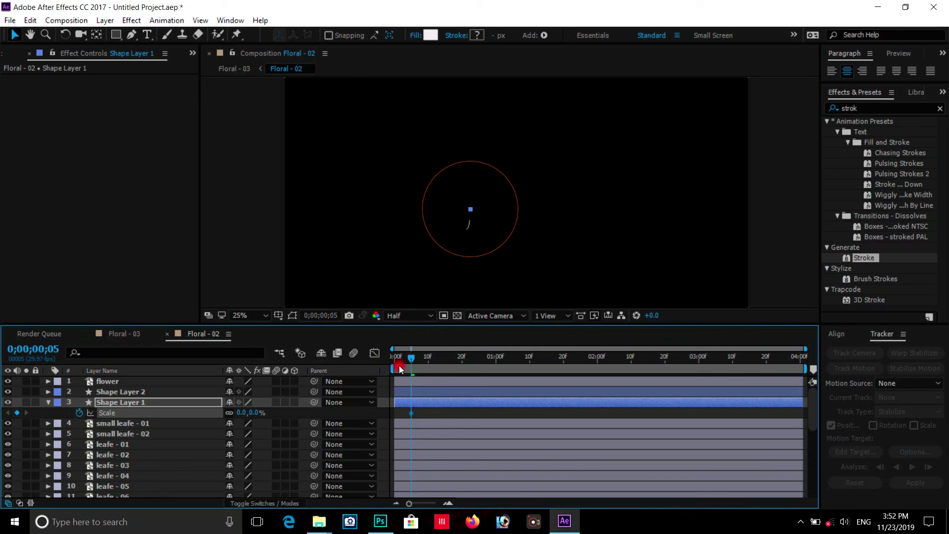
Adjust the Scale keyframes so the pale circle grows from 0% to 100%.
mouse_move(410, 360)
left_mouse_down()
mouse_move(442, 358)
mouse_move(433, 357)
left_mouse_up()
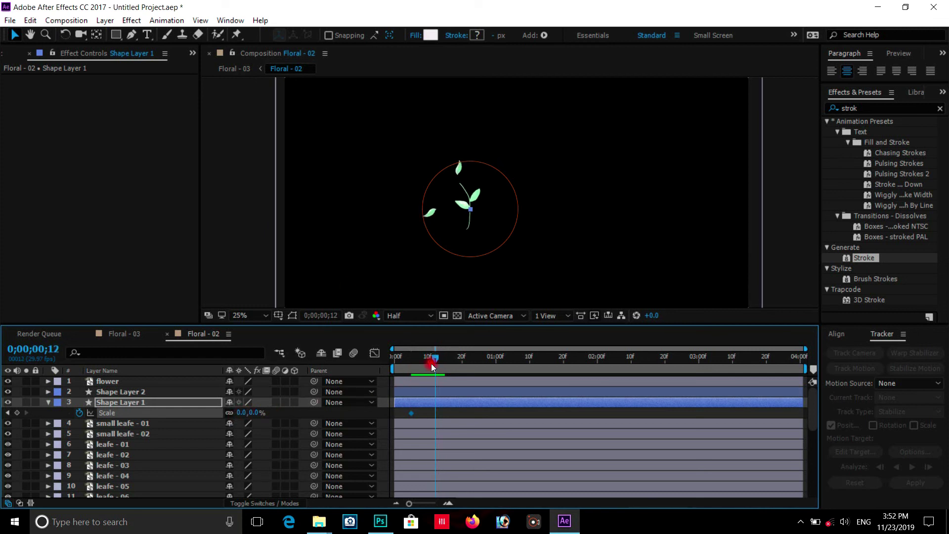
left_click_drag(411, 412, 396, 412)
left_click_drag(428, 358, 391, 366)
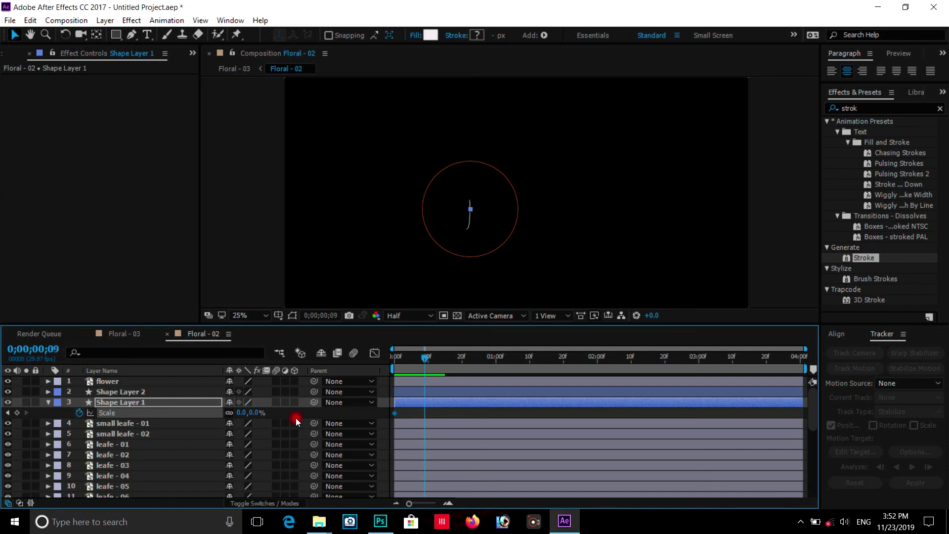
left_click(242, 413)
type("1")
left_click(295, 414)
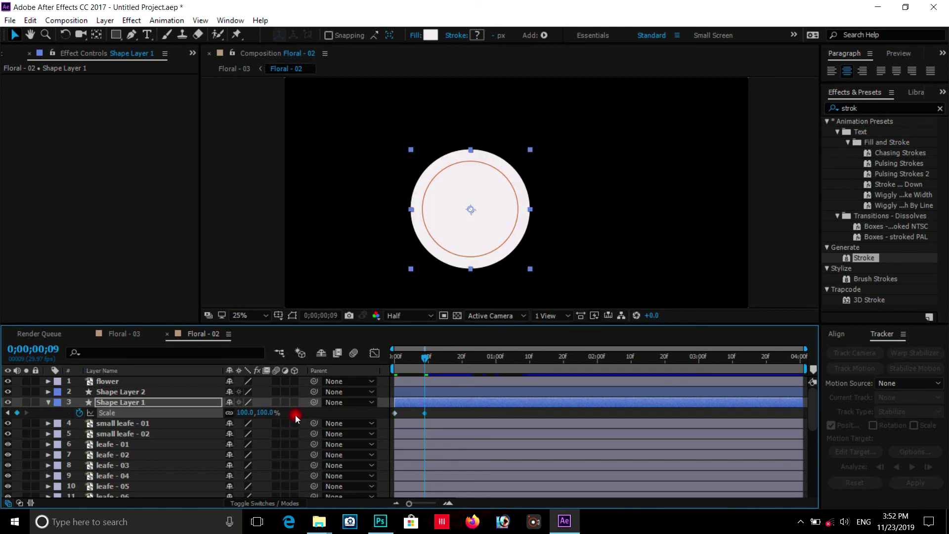
Preview the circle's scale-in from the start of the timeline.
left_click_drag(405, 357, 393, 360)
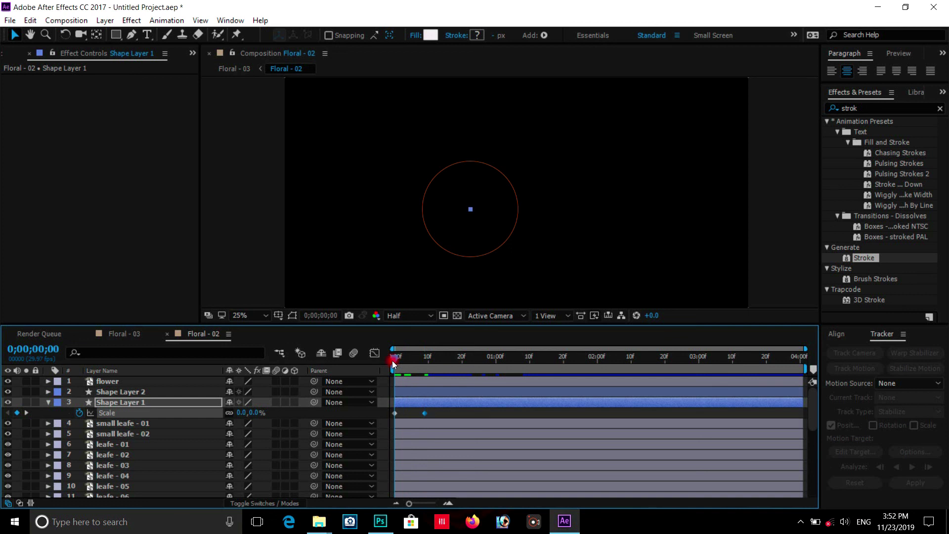
key("space")
key("space")
mouse_move(398, 360)
left_mouse_down()
mouse_move(423, 357)
mouse_move(390, 360)
left_mouse_up()
key("space")
key("space")
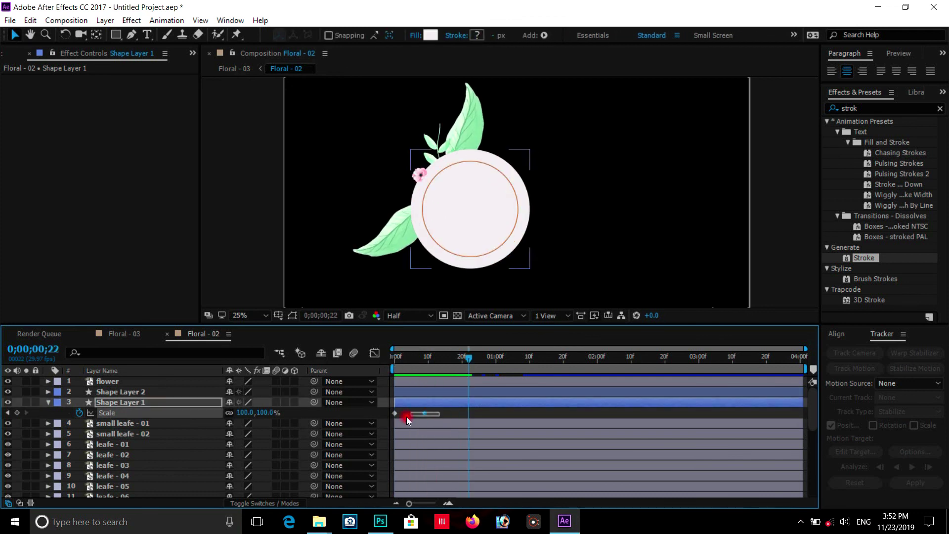
Apply Easy Ease to both Scale keyframes of the circle.
right_click(425, 414)
mouse_move(558, 404)
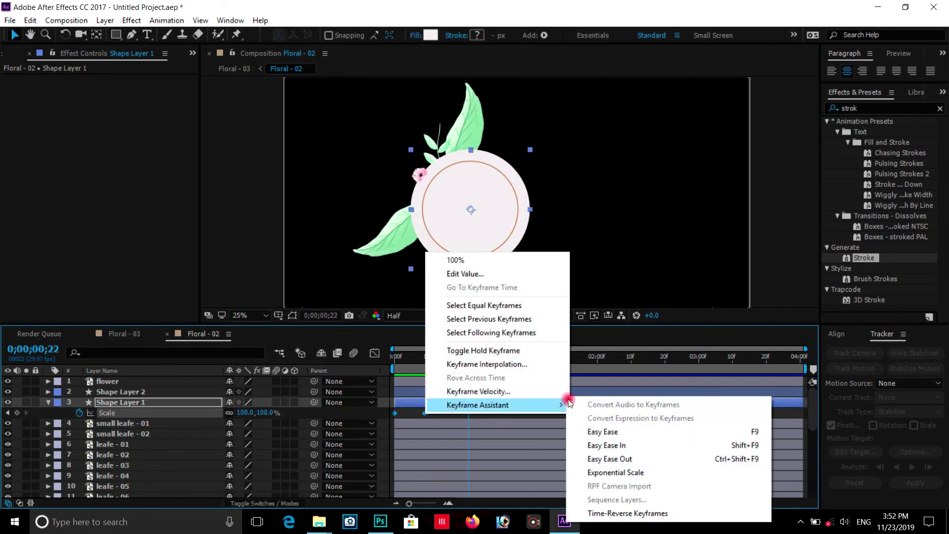
left_click(591, 429)
Preview the eased scale-in, scrubbing to just before one second.
key("space")
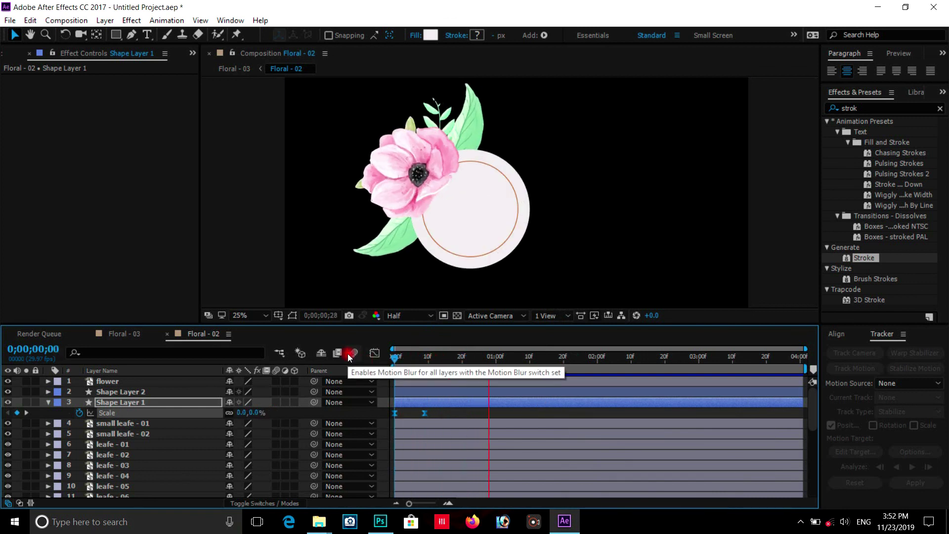
key("space")
key("space")
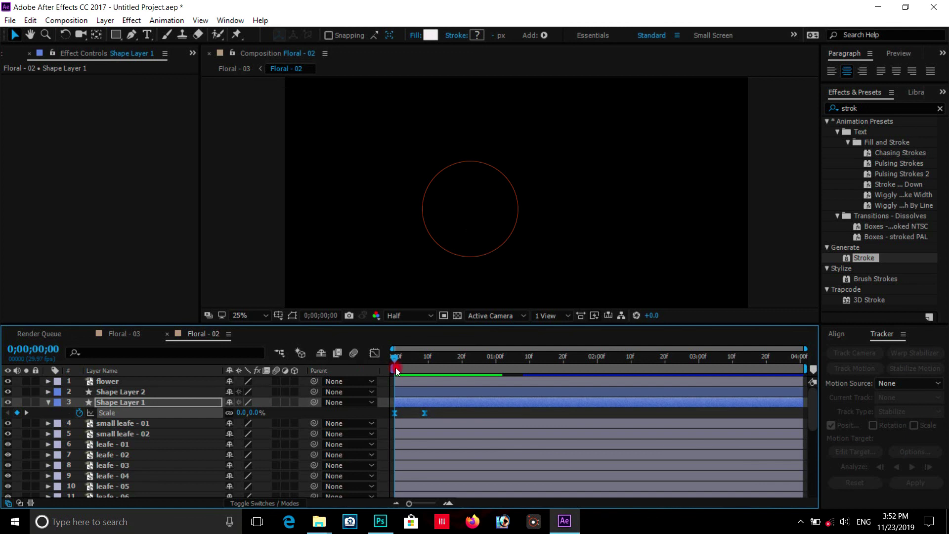
left_click_drag(419, 359, 486, 361)
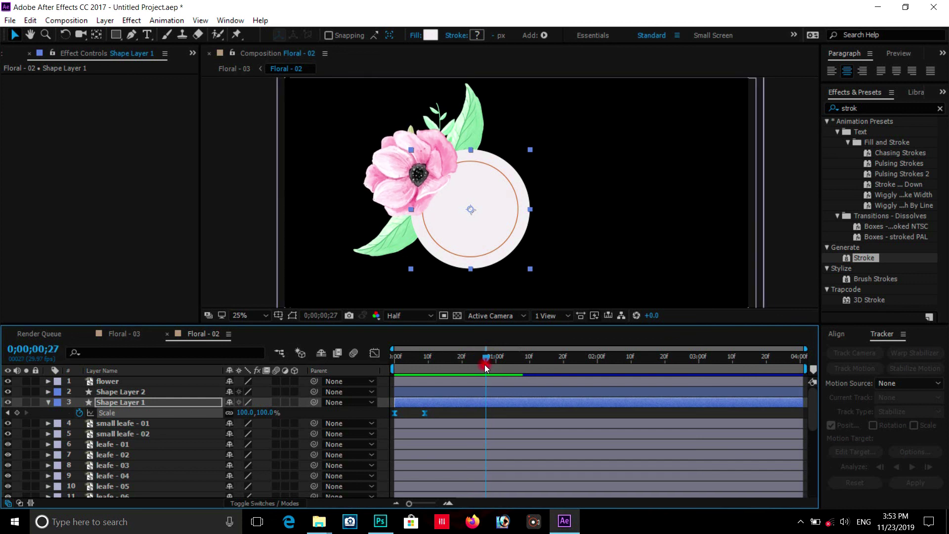
left_click_drag(486, 364, 487, 366)
left_click_drag(487, 360, 498, 362)
left_click(435, 393)
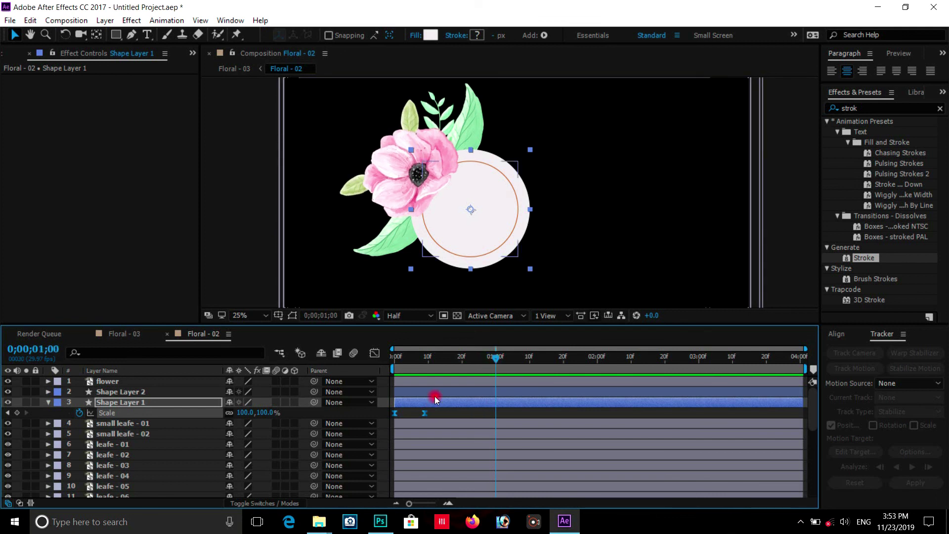
Add Trim Paths under Stroke 1 on Shape Layer 2 and start keyframing its End value.
left_click(48, 391)
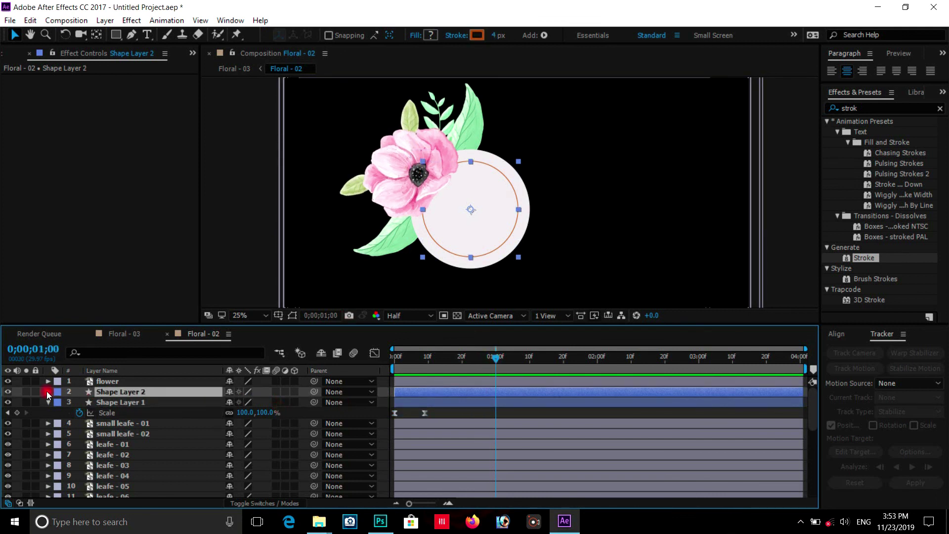
left_click(301, 392)
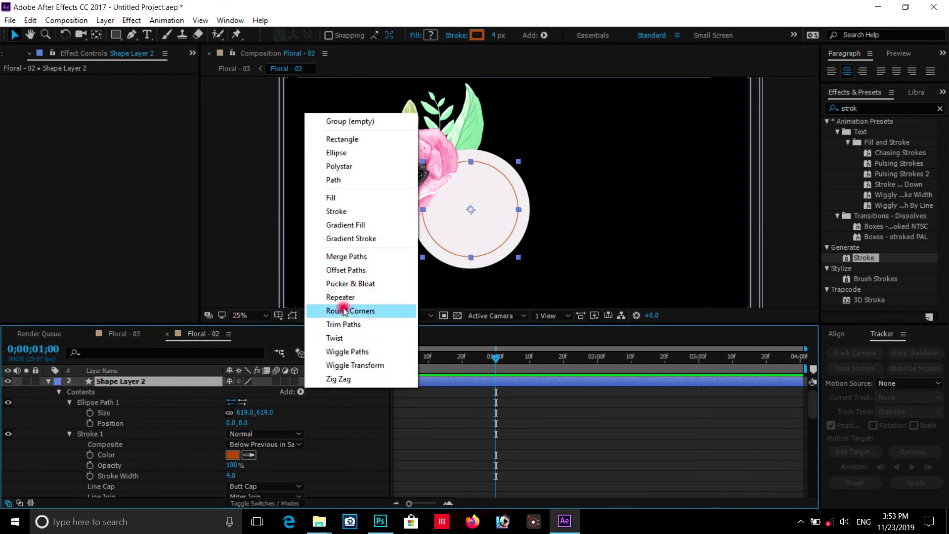
left_click(341, 324)
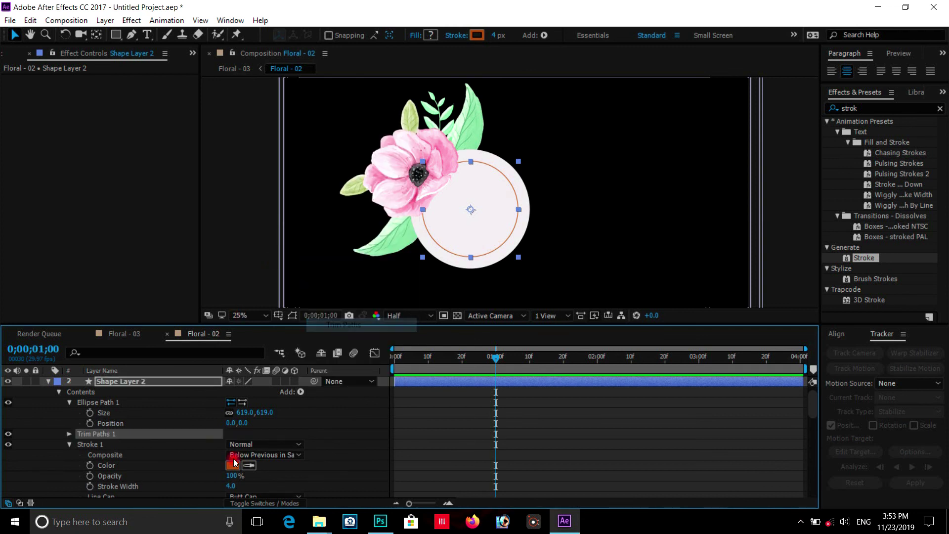
left_click(69, 444)
left_click_drag(96, 444, 99, 439)
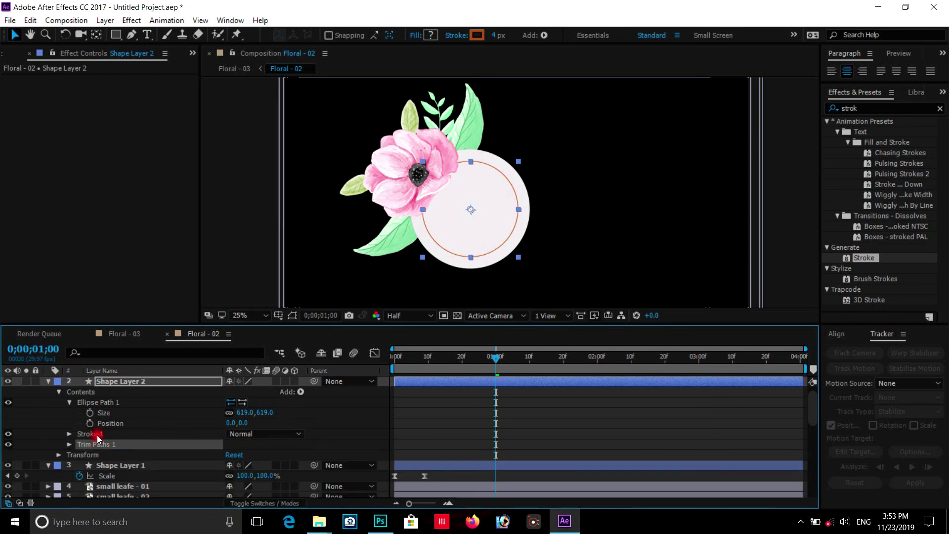
left_click(69, 445)
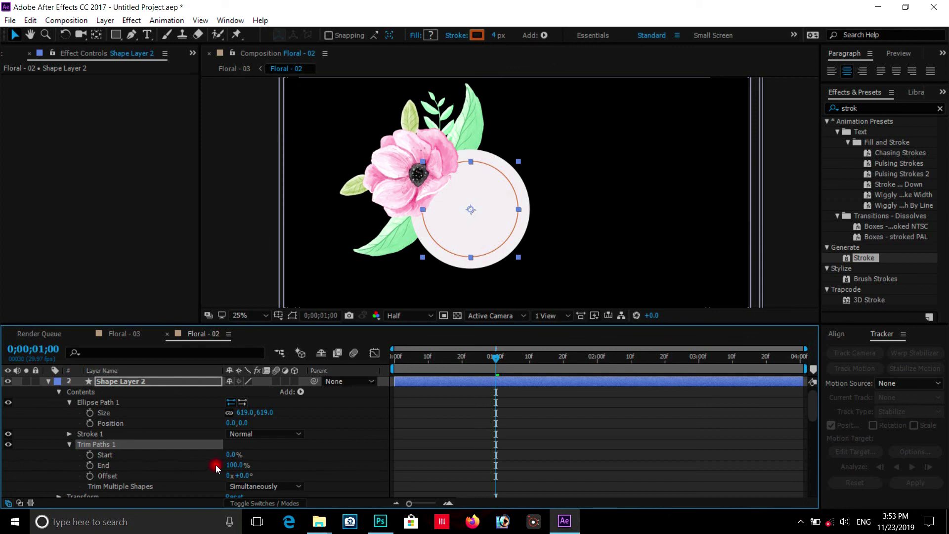
mouse_move(234, 467)
left_mouse_down()
mouse_move(70, 461)
mouse_move(101, 467)
left_mouse_up()
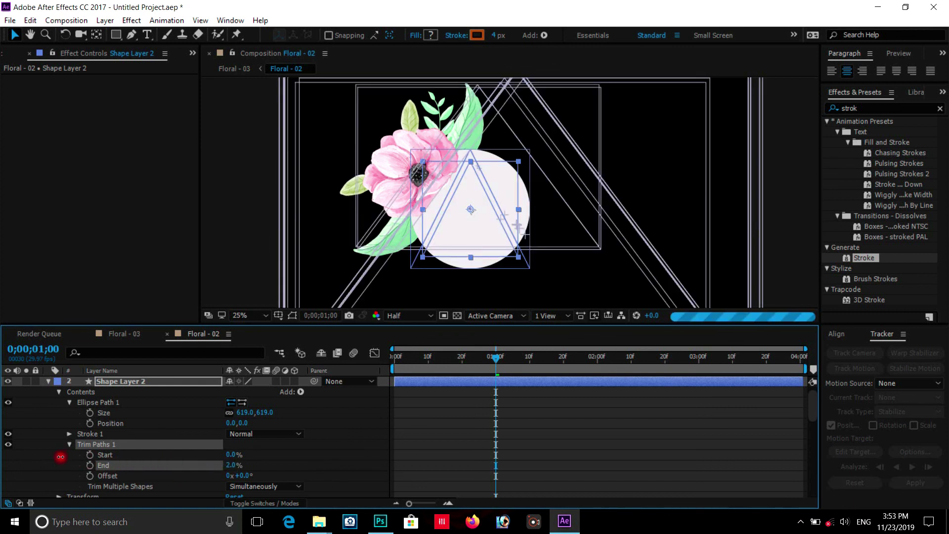
left_click(90, 465)
Keyframe Trim Paths End from 0% at 1;00 to 100% at 2;00.
left_click_drag(499, 364, 595, 351)
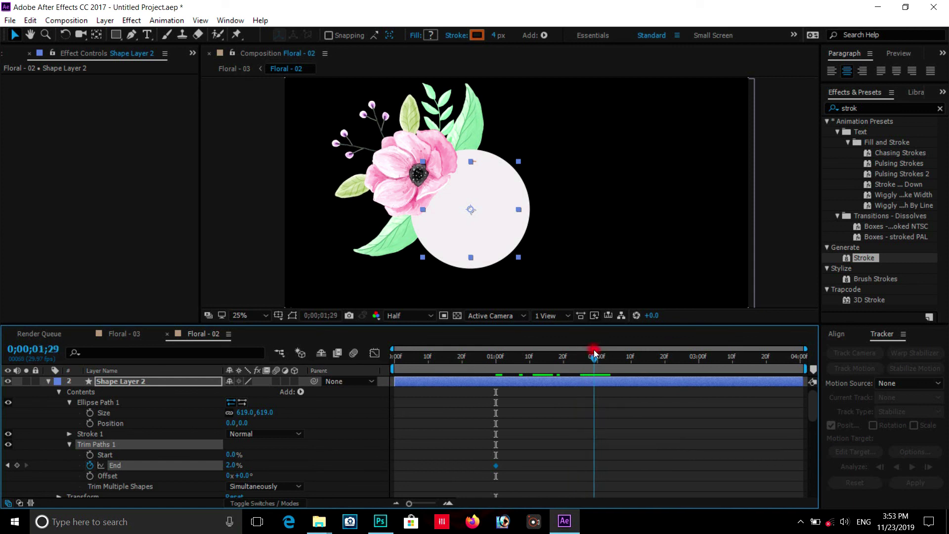
left_click_drag(595, 352, 596, 351)
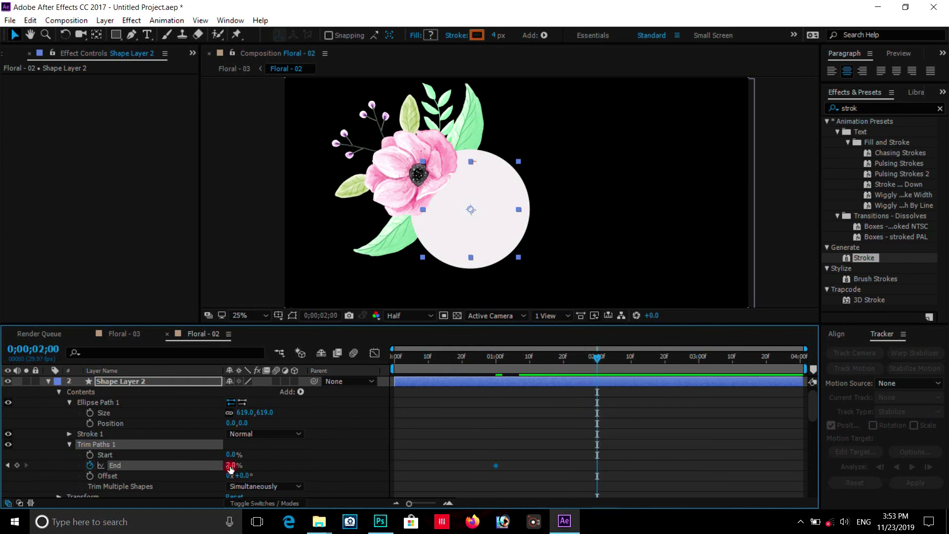
mouse_move(597, 358)
left_mouse_down()
mouse_move(478, 360)
mouse_move(496, 358)
left_mouse_up()
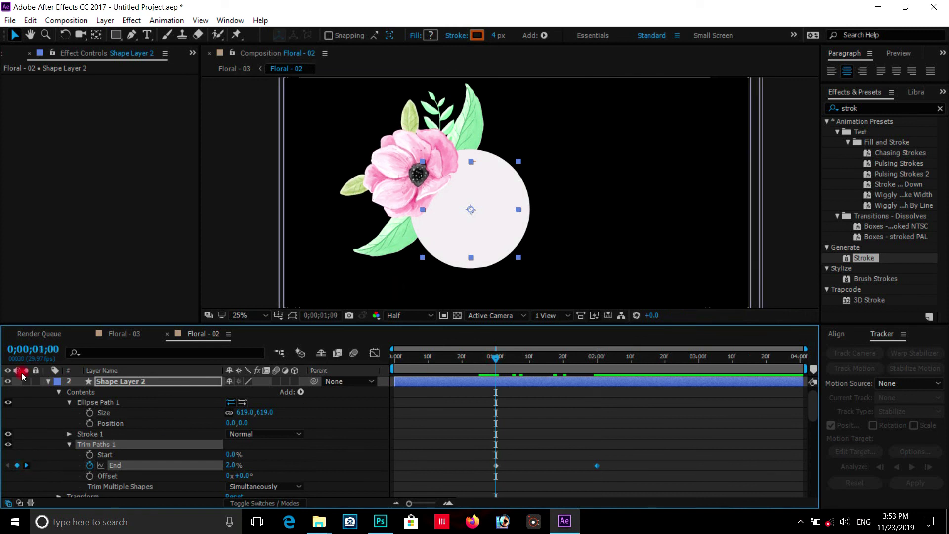
left_click(26, 465)
left_click(7, 465)
left_click(228, 465)
type("0")
key("Return")
Preview the ring drawing on and select both End keyframes.
left_click_drag(494, 358, 487, 358)
key("space")
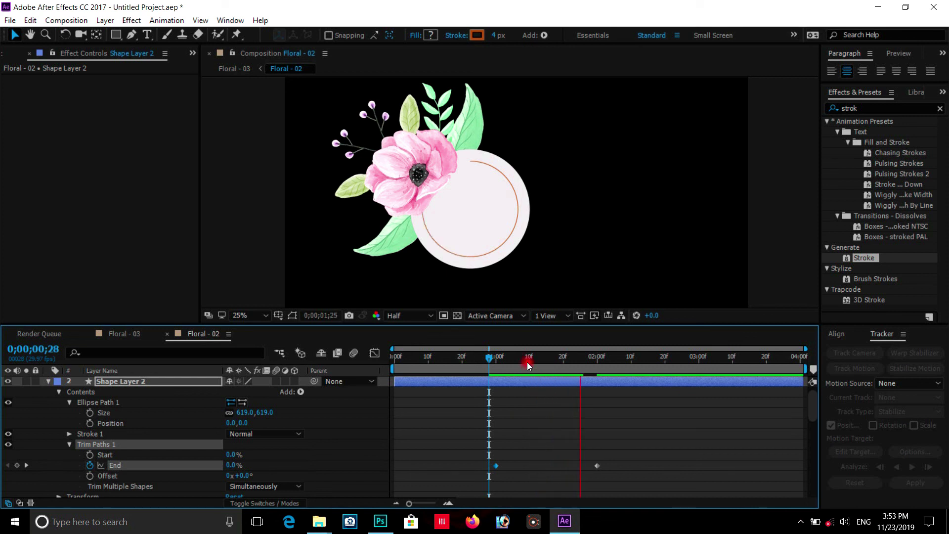
left_click_drag(522, 355, 485, 361)
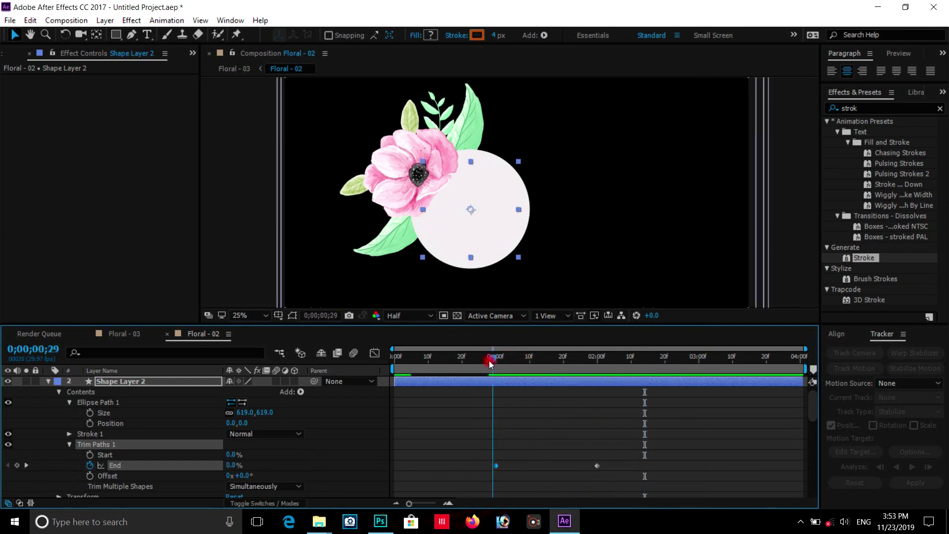
key("space")
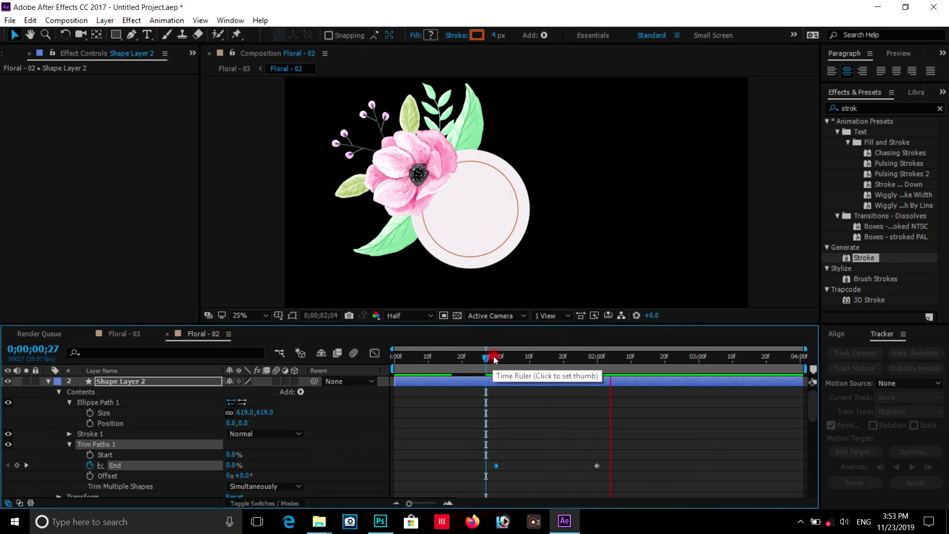
left_click_drag(609, 459, 492, 471)
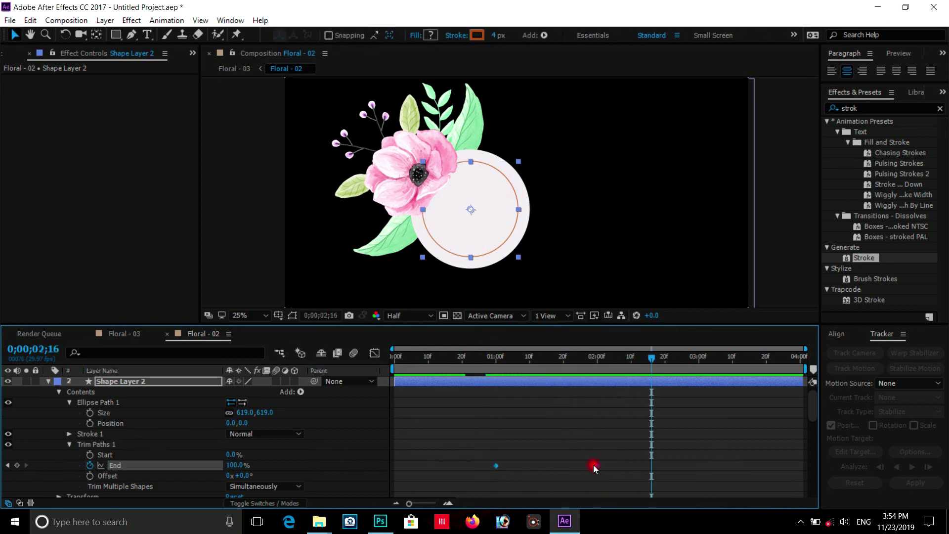
Apply Easy Ease to both Trim Paths End keyframes and stretch their influence to about 99%.
right_click(596, 466)
mouse_move(638, 456)
left_click(772, 374)
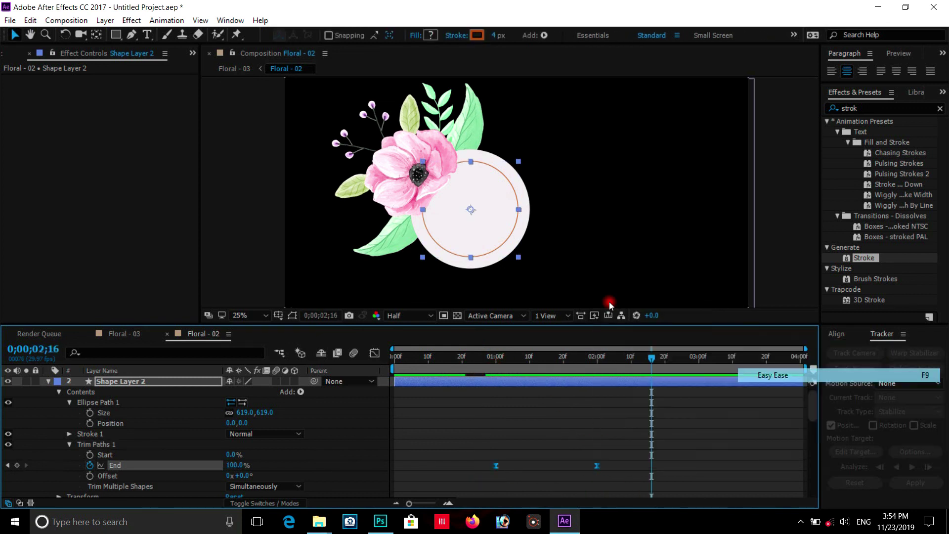
left_click(374, 353)
mouse_move(454, 380)
left_mouse_down()
mouse_move(586, 455)
mouse_move(539, 456)
left_mouse_up()
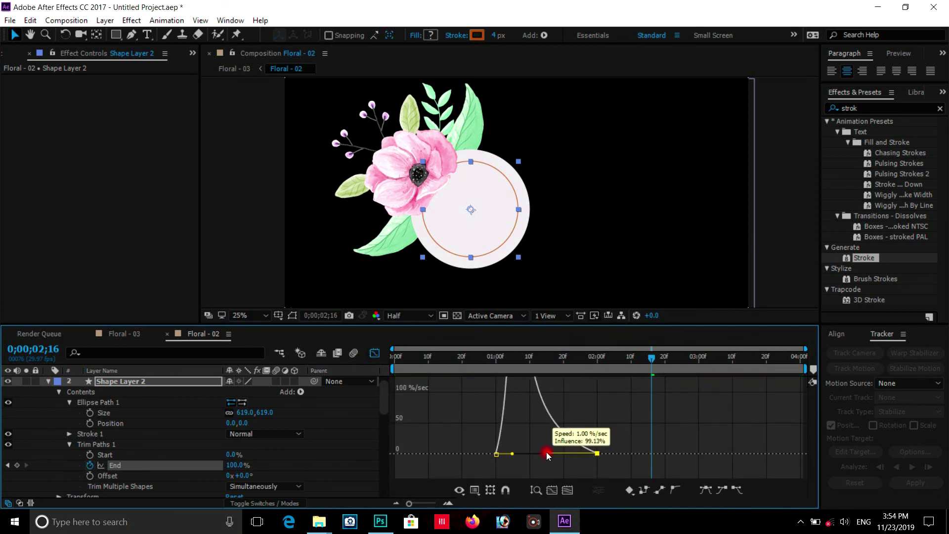
Preview the eased ring draw-on from just before it starts.
left_click_drag(521, 358, 487, 361)
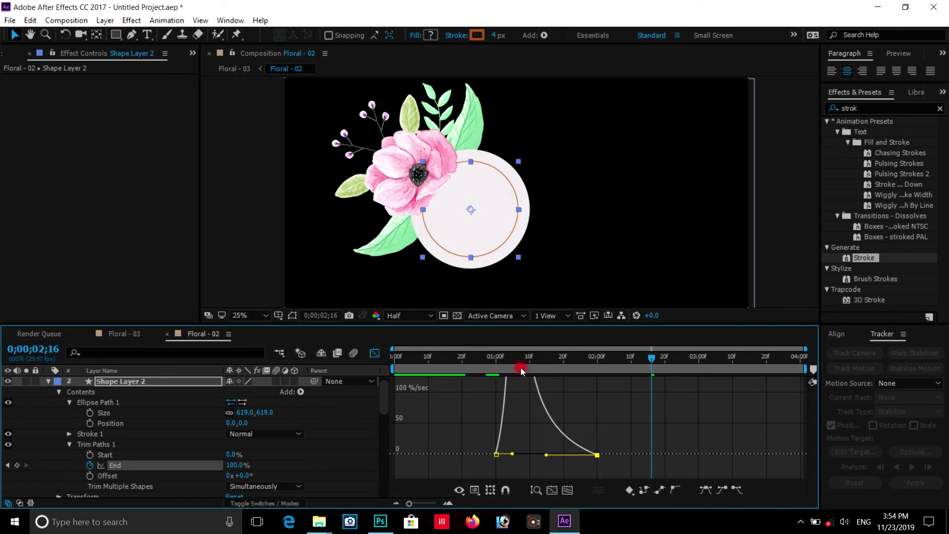
key("space")
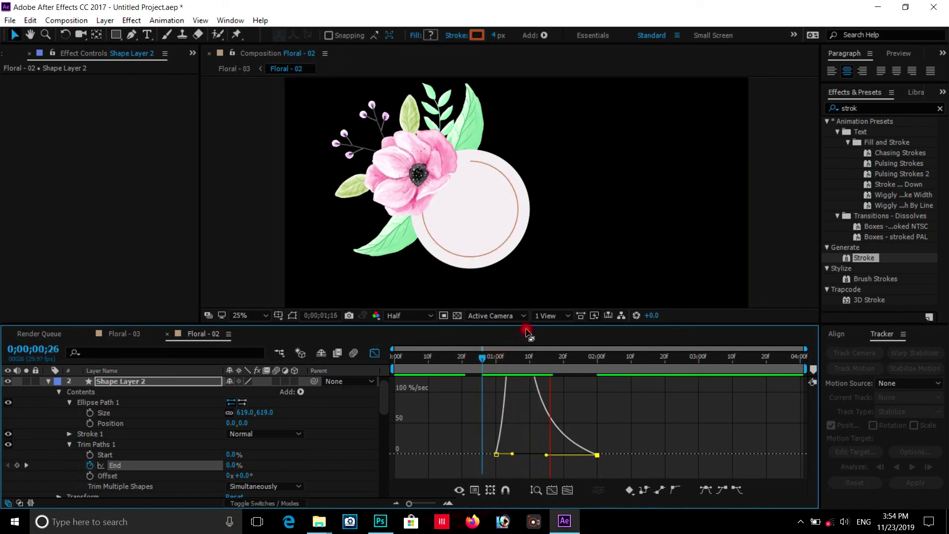
key("space")
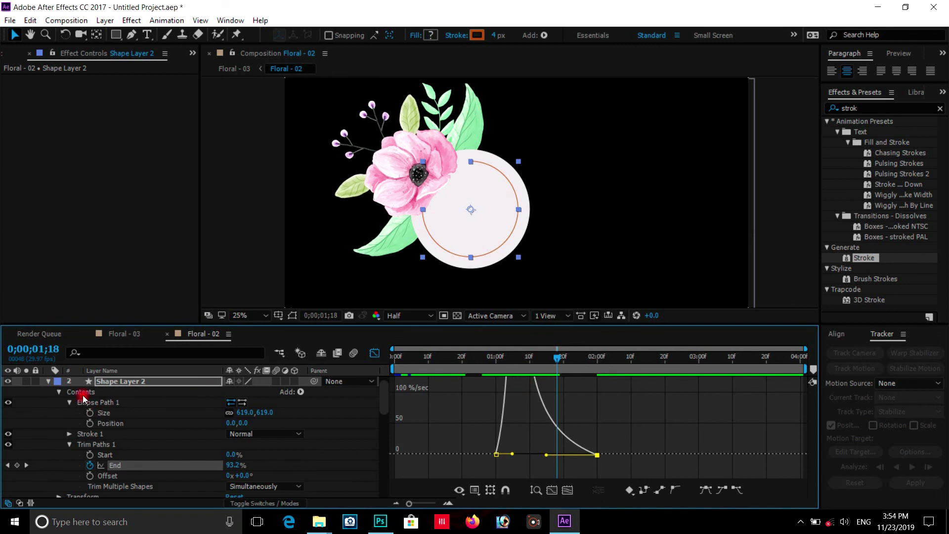
key("r")
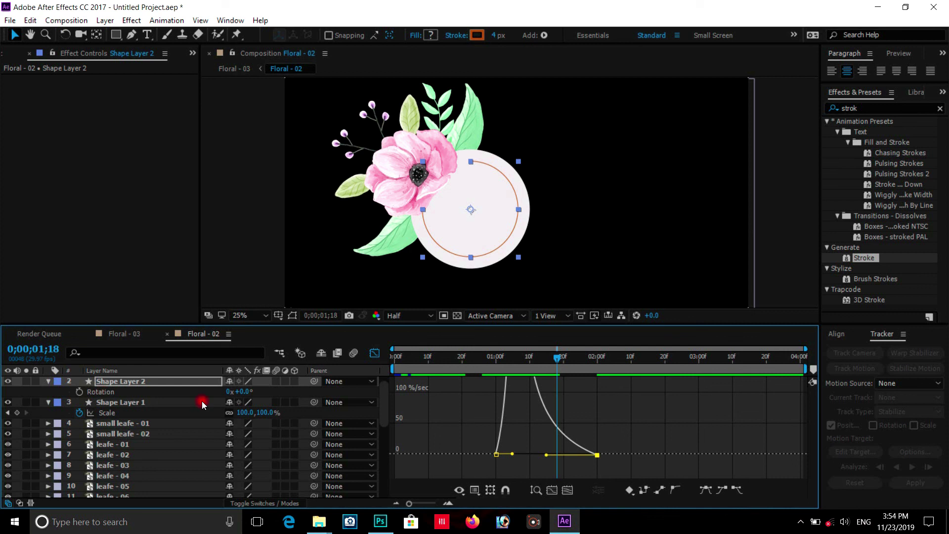
Rotate the brown ring layer to -28° and close the Graph Editor.
left_click_drag(242, 394, 213, 387)
left_click(425, 395)
left_click_drag(427, 365, 410, 357)
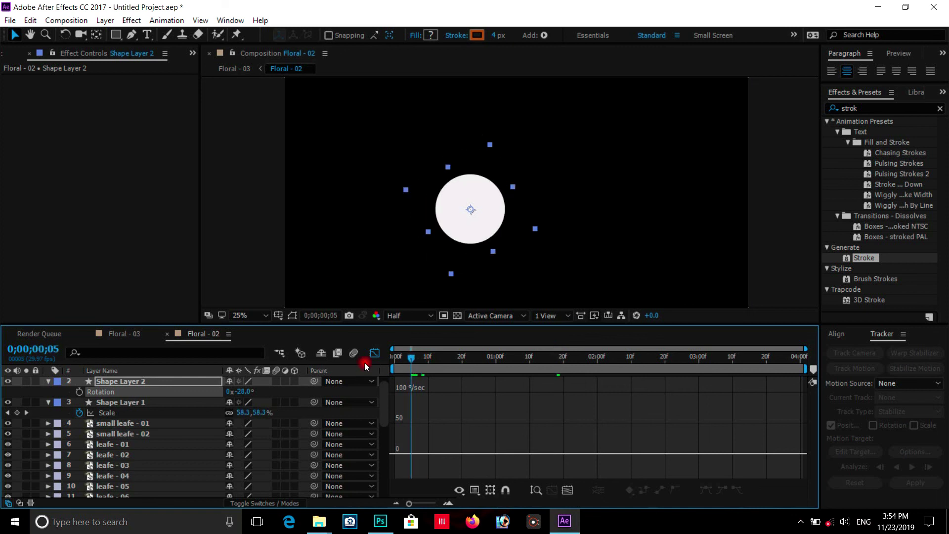
left_click(375, 353)
Preview the complete floral animation from frame 0, playing it twice.
left_click(394, 357)
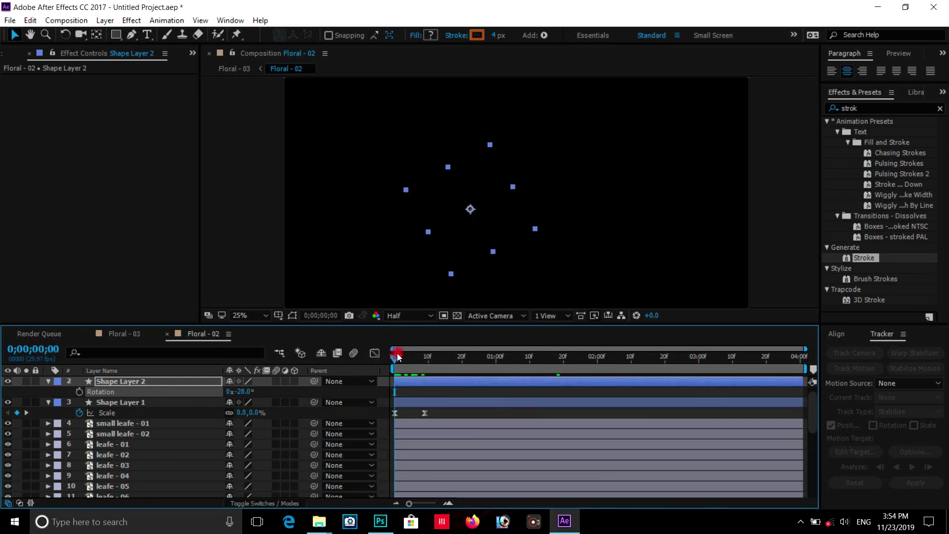
key("space")
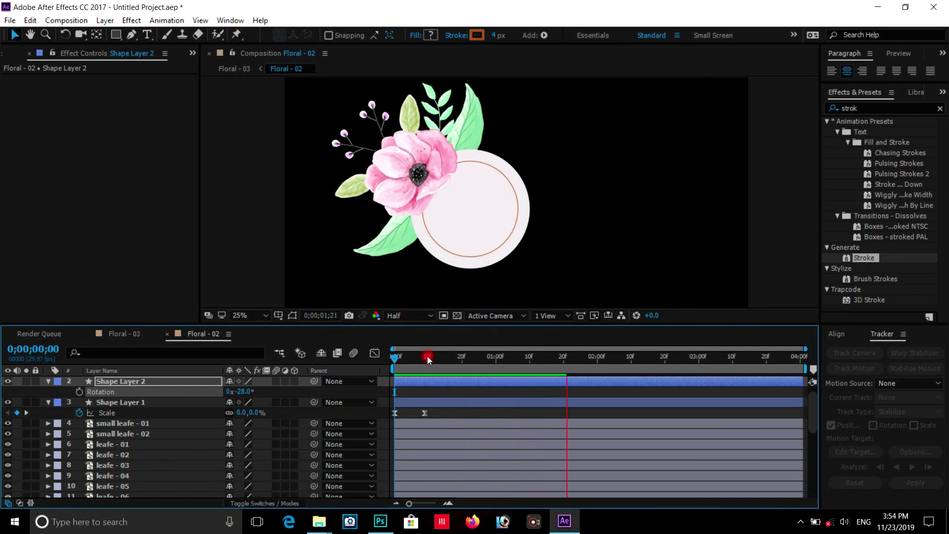
left_click(399, 356)
key("space")
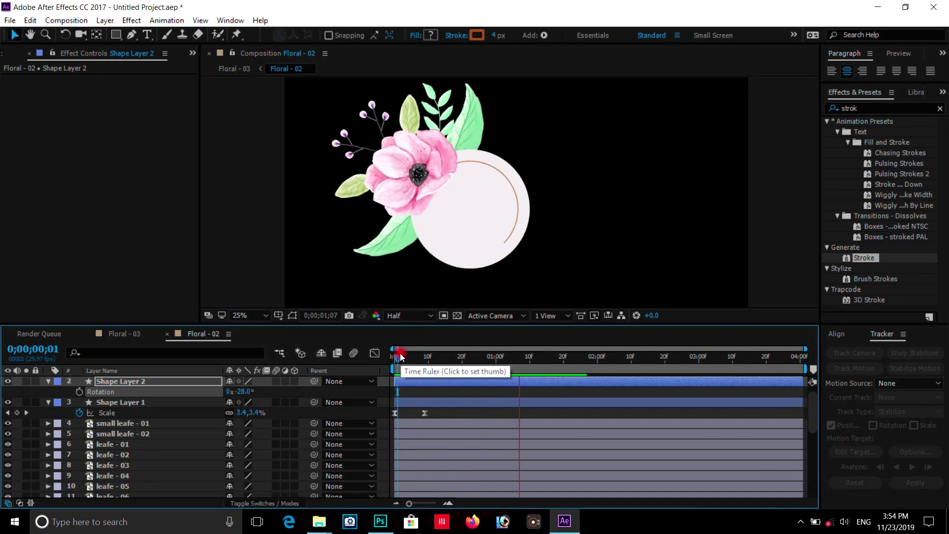
key("space")
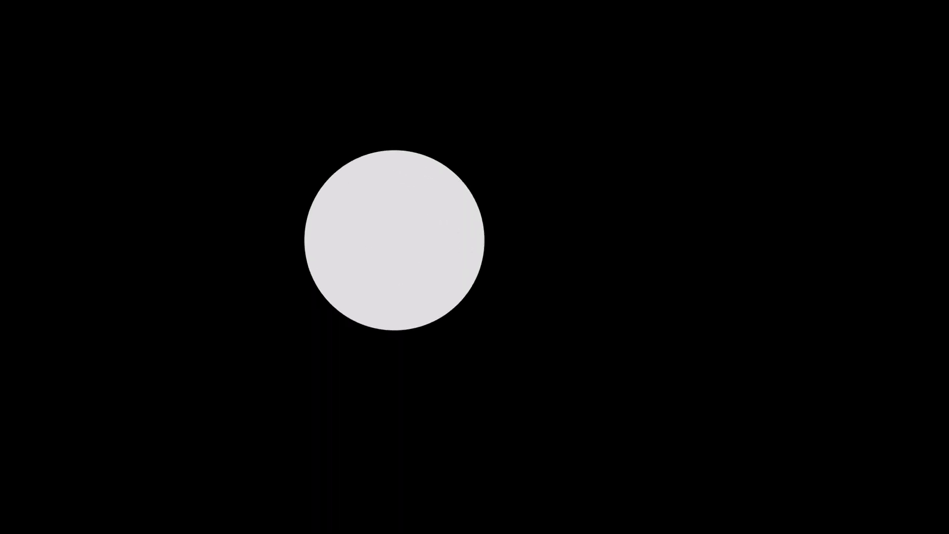